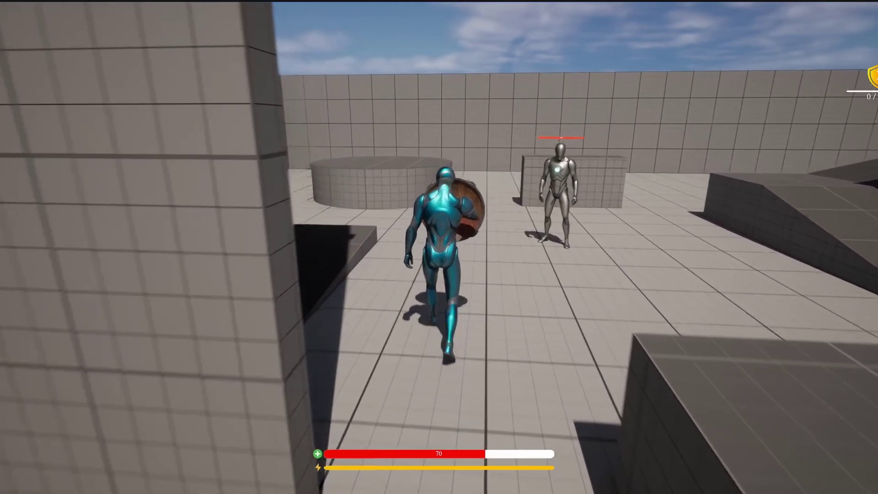
key(w)
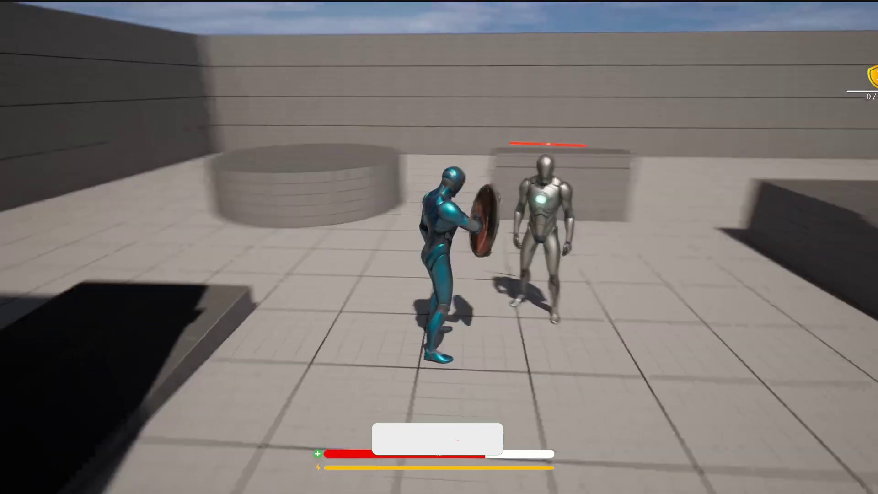
key(w)
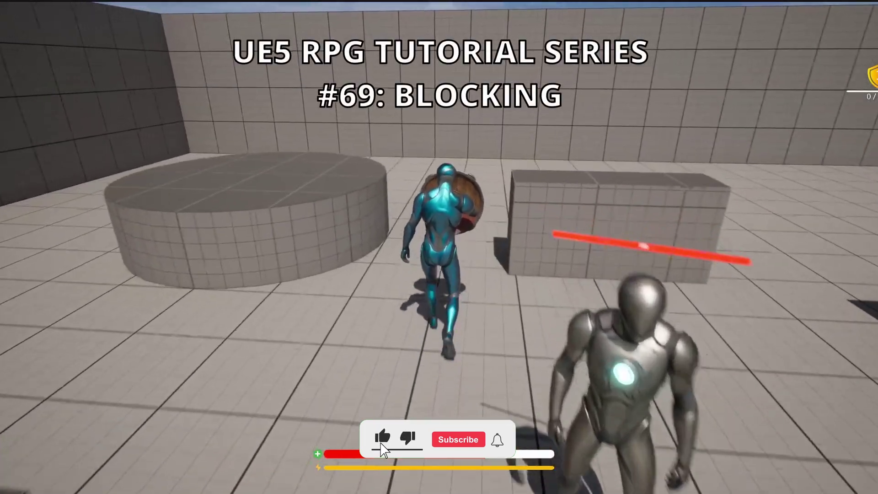
key(w)
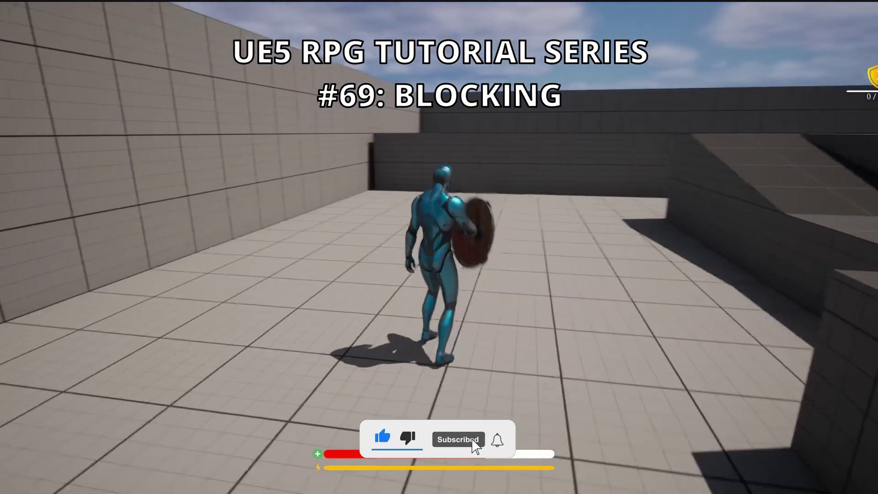
key(w)
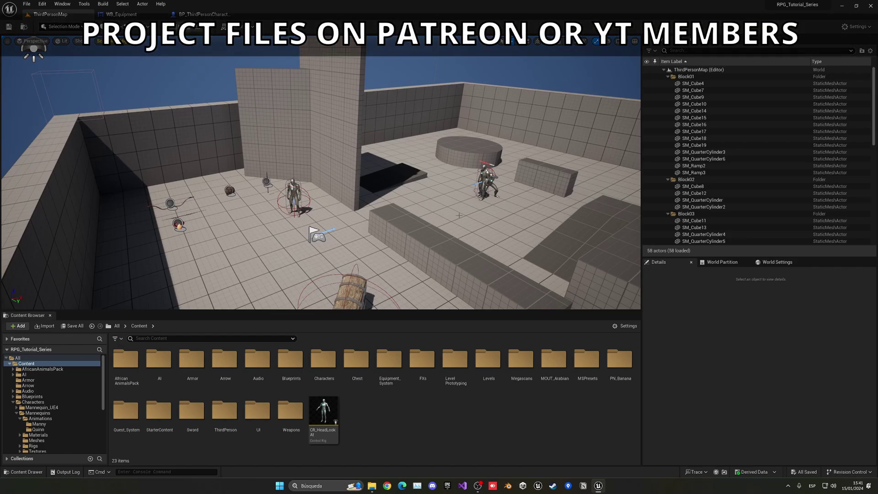
- Play-test the ThirdPersonMap level briefly, moving the character forward, and stop the session
click(169, 28)
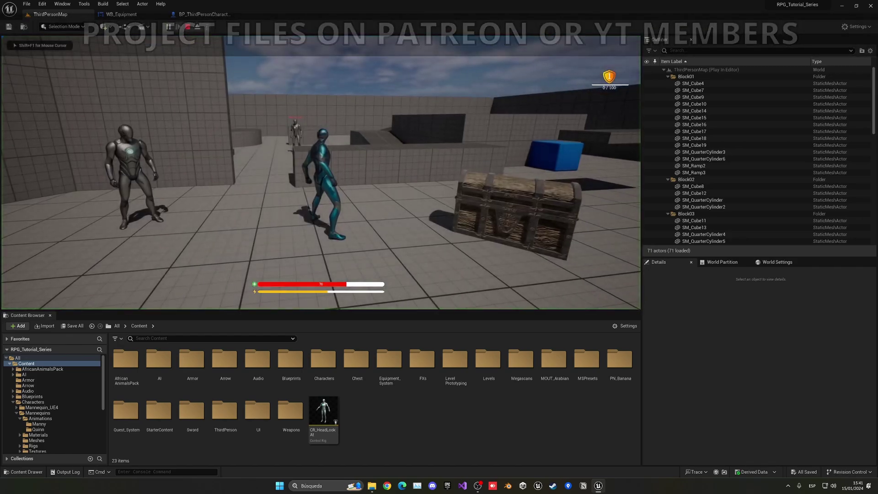
key(w)
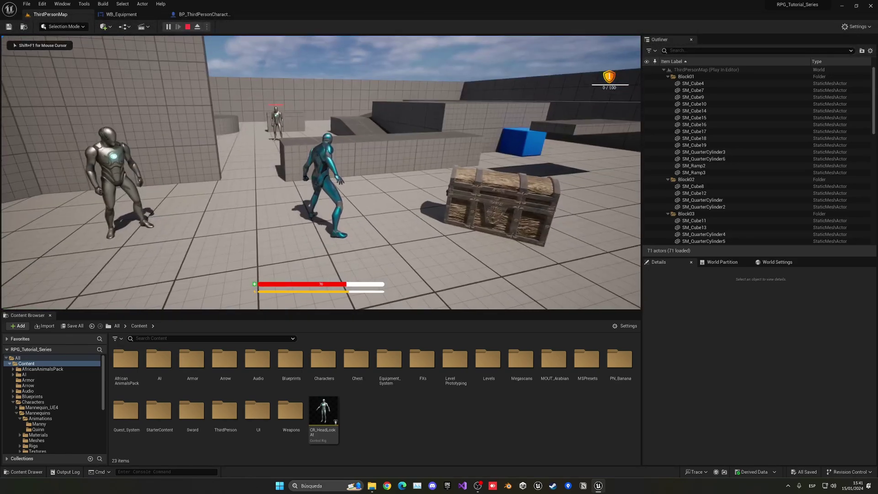
key(Escape)
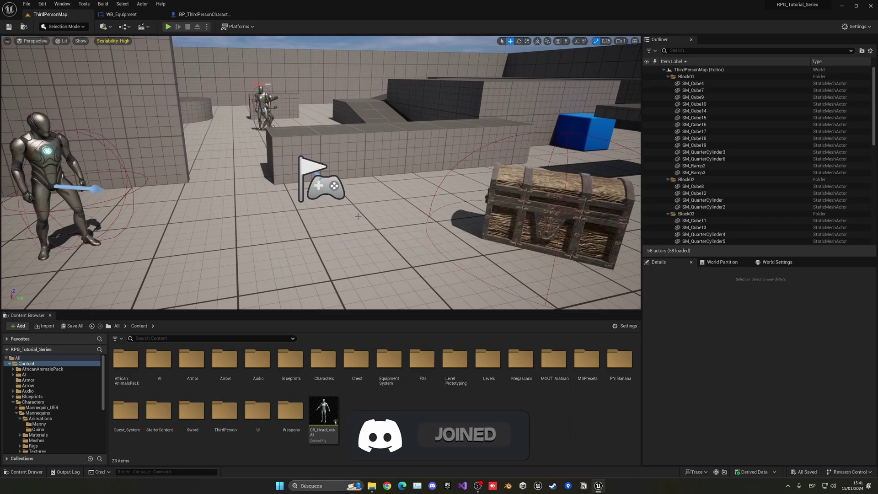
- Open BPC_AttackSystem from the Blueprints folder and disable the default value of its has bow variable
double_click(291, 360)
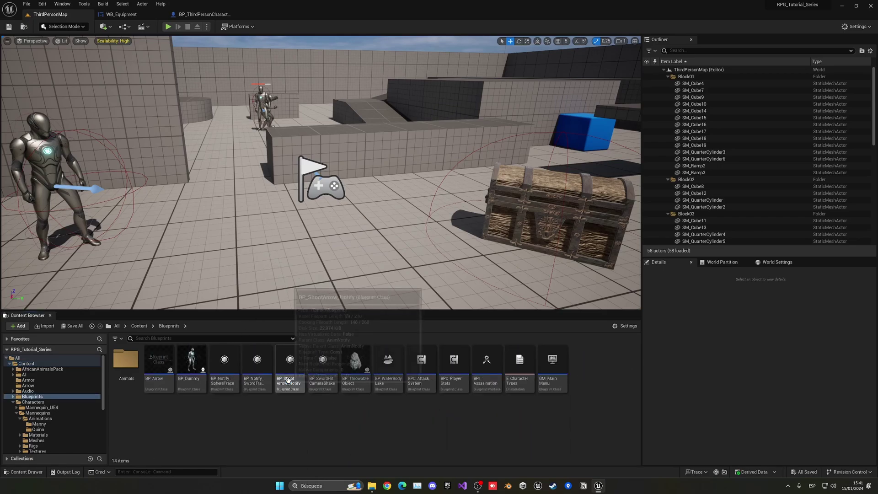
double_click(418, 383)
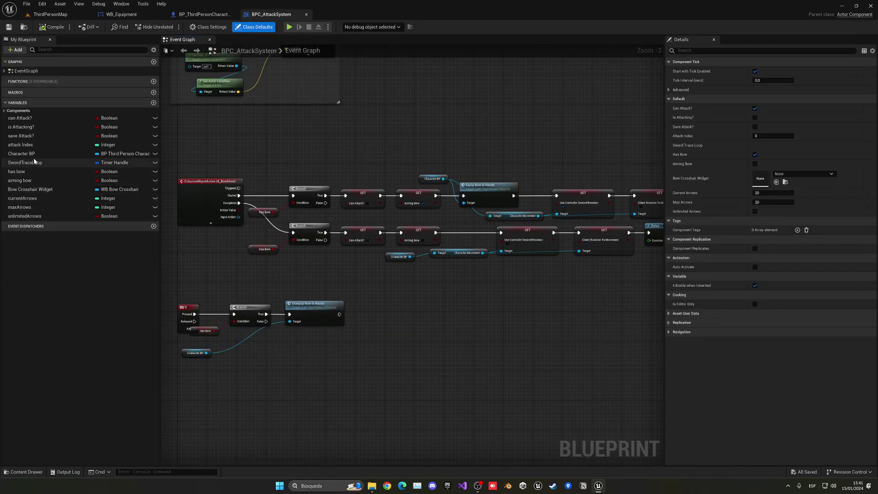
click(27, 172)
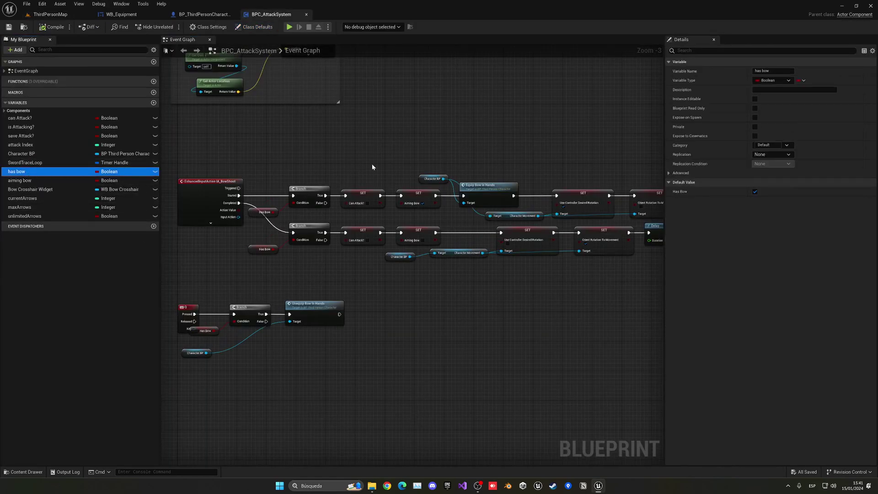
click(755, 192)
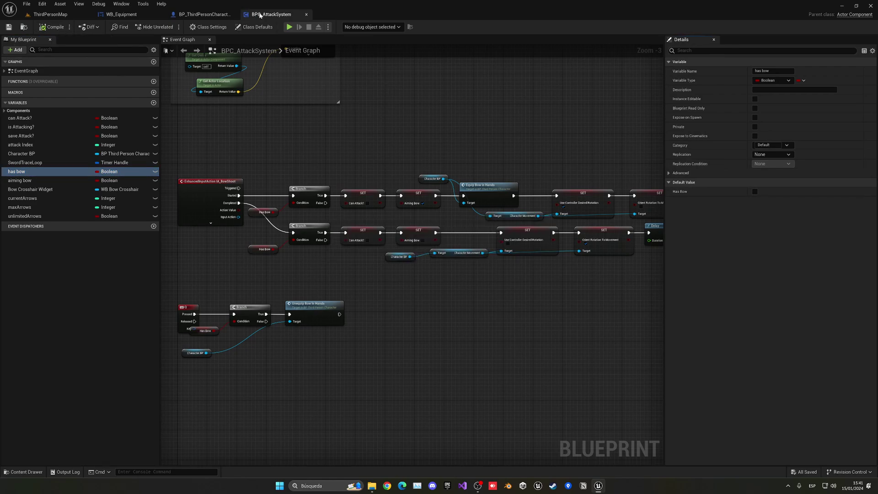
- Close the BPC_AttackSystem, third-person character and WB_Equipment editors to return to the level
click(306, 14)
click(233, 14)
click(161, 15)
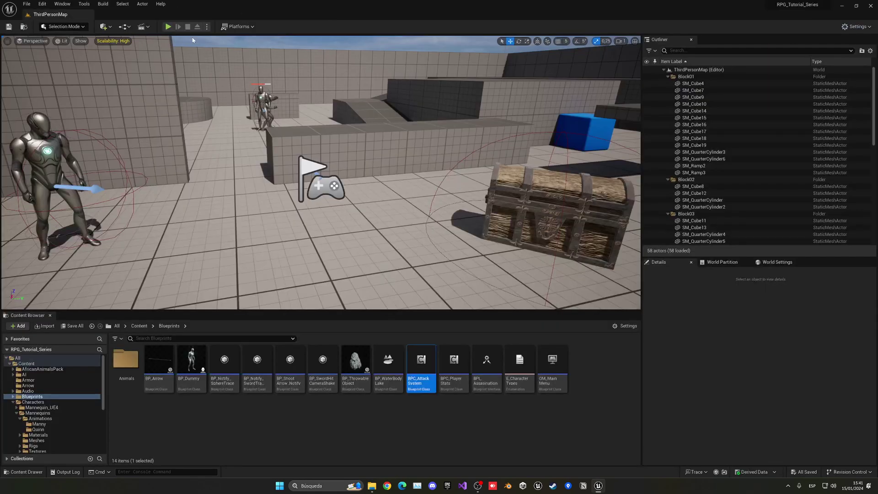
- Play-test the level, walk to the items, collect the shield and check the character's equipment screen
click(168, 26)
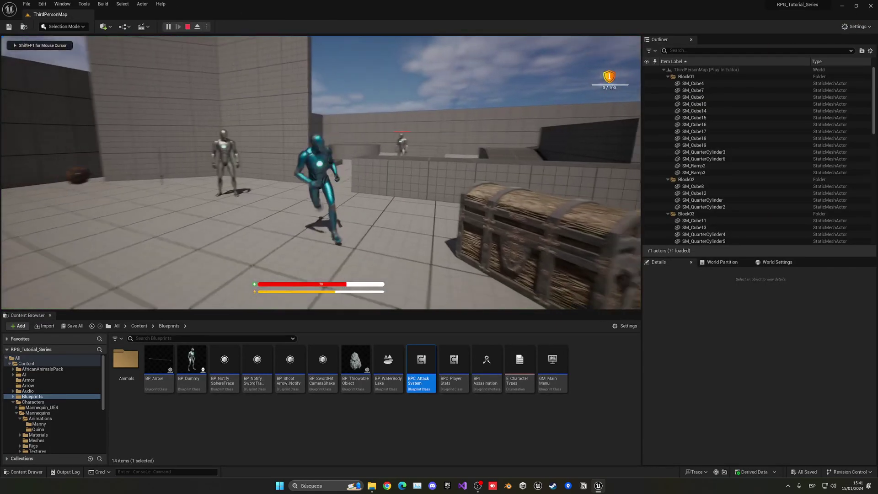
key(w)
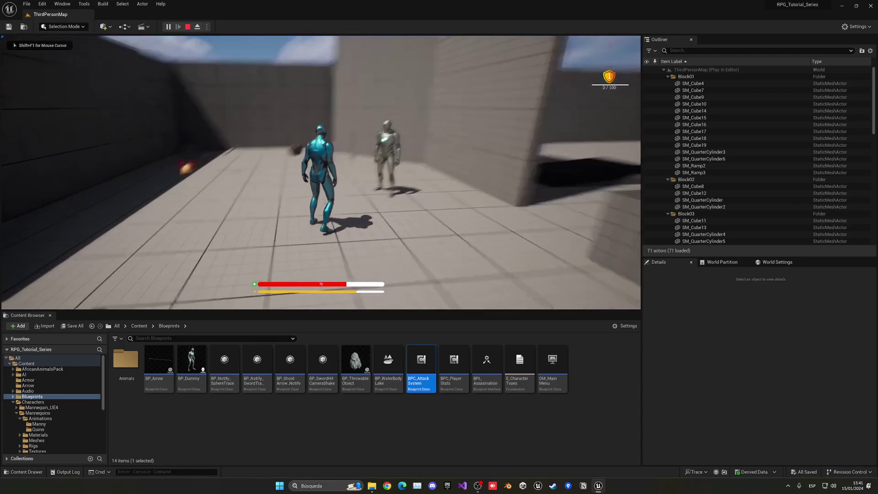
key(w)
key(e)
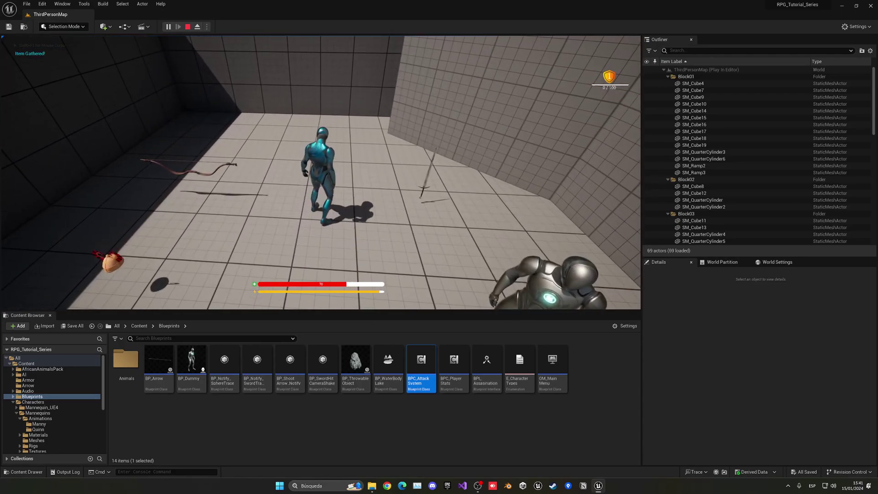
key(Tab)
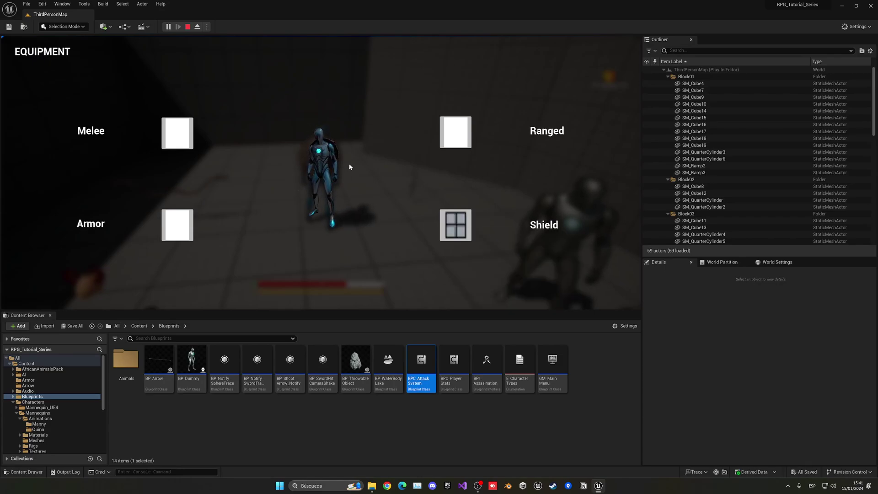
key(Tab)
- Run the character toward the chest with the shield on its back and end the play session
key(w)
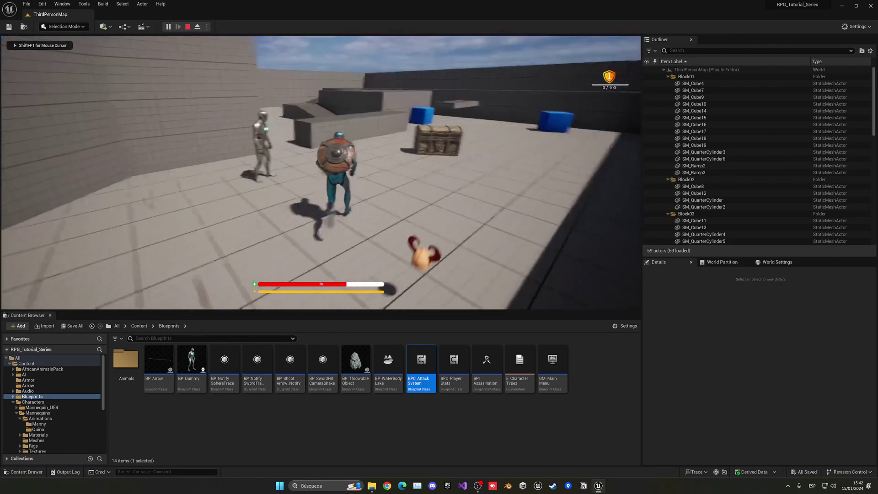
key(w)
key(d)
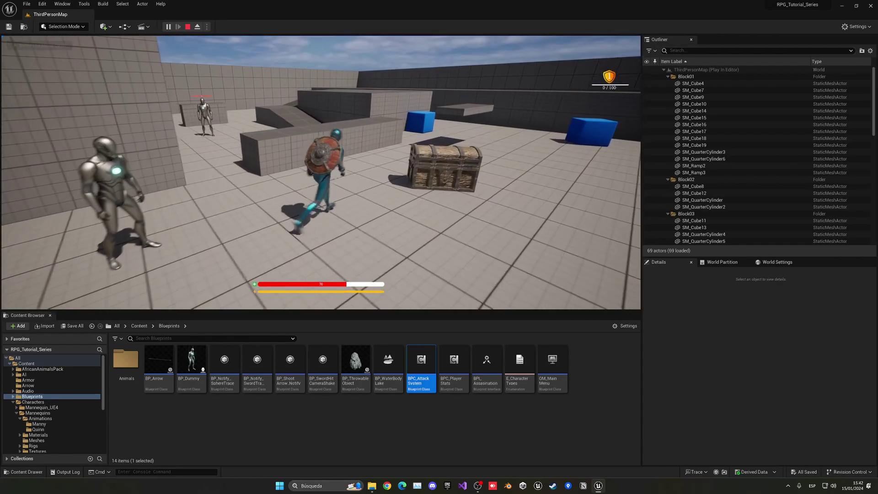
key(w)
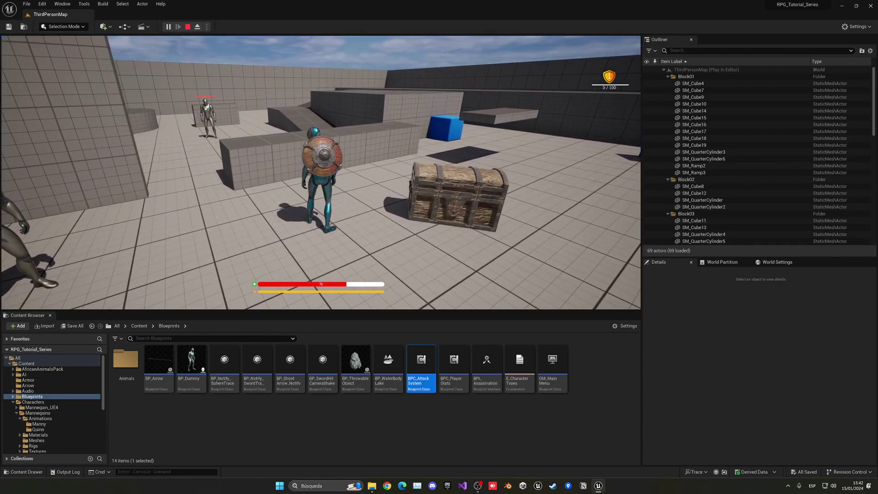
key(d)
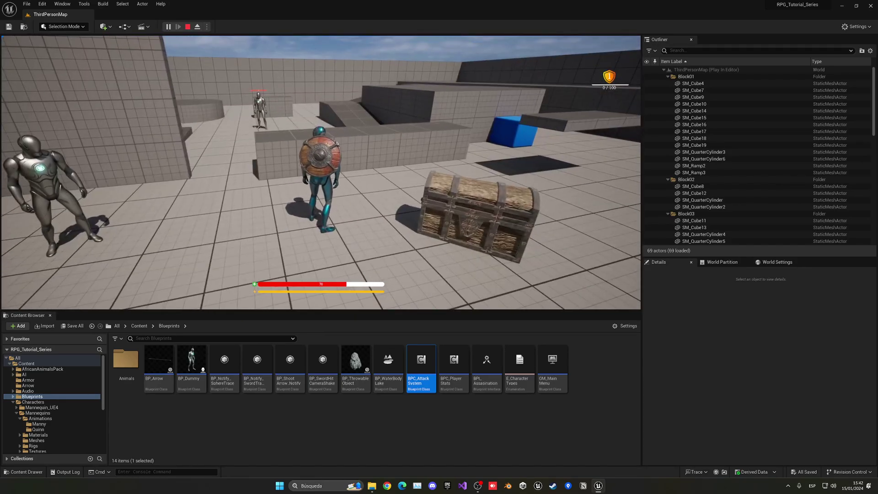
key(Escape)
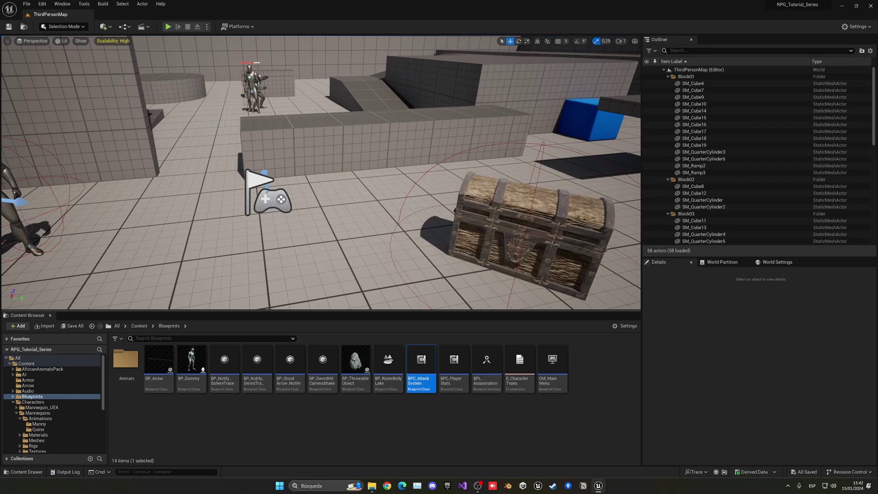
- Create a folder named Blocking inside Characters/RPG_Character/Animations and open it
click(139, 326)
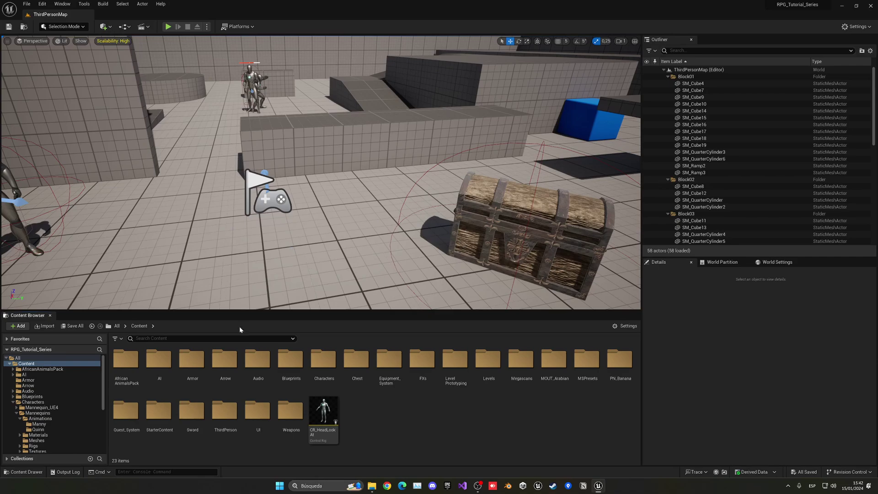
double_click(324, 361)
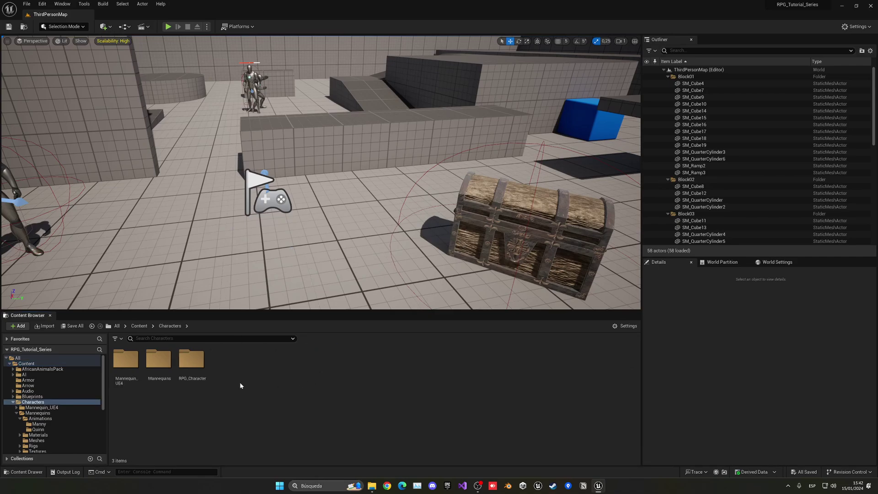
double_click(196, 366)
double_click(130, 366)
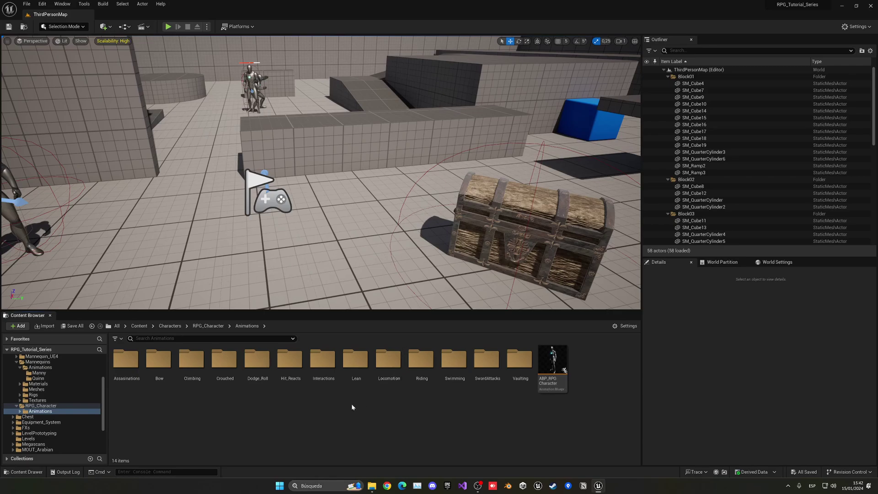
right_click(182, 407)
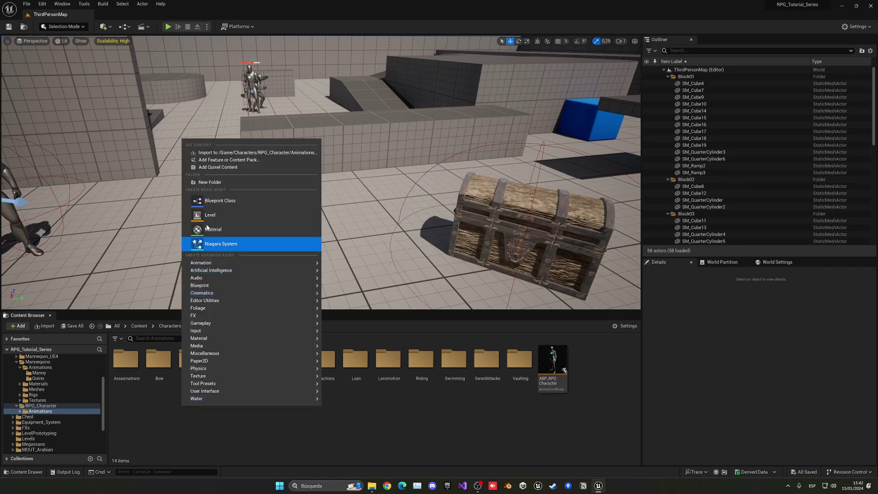
click(207, 183)
text(Blocking)
key(Return)
key(Return)
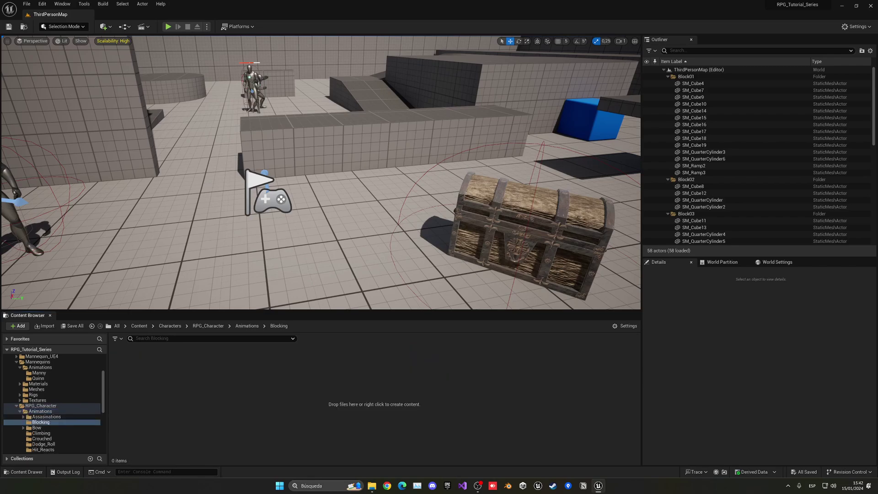
- Import Blocking.FBX from the Block resources folder into the Blocking folder, using the SK_Mannequin skeleton
key(alt+Tab)
click(44, 182)
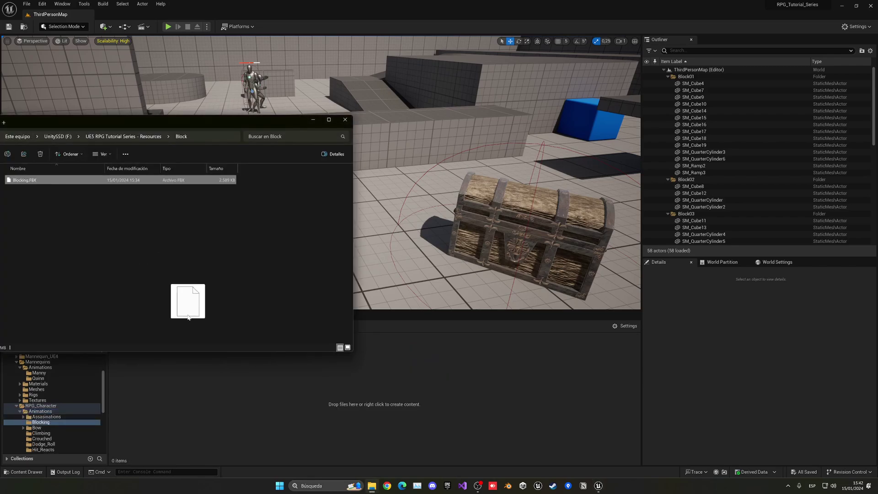
click(345, 121)
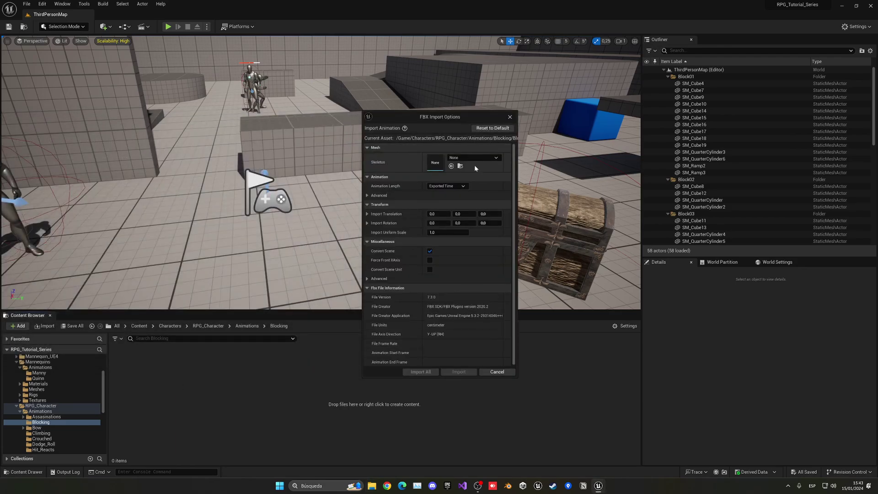
click(473, 157)
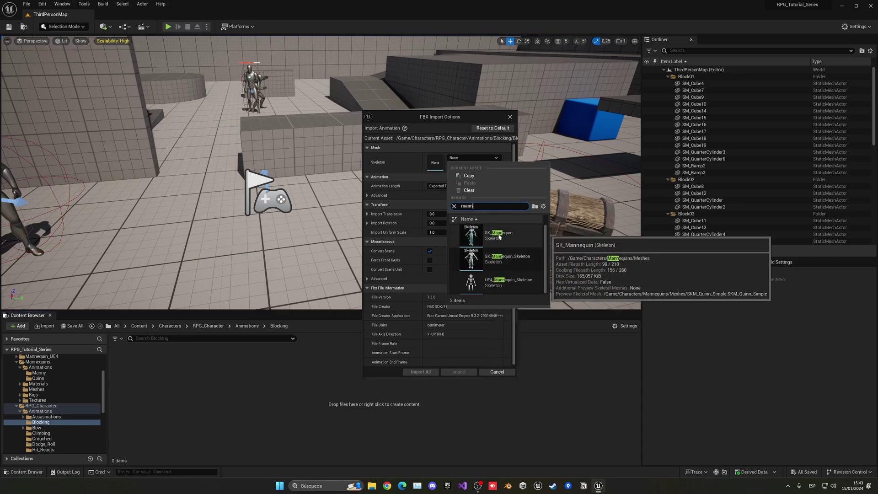
click(500, 236)
click(420, 372)
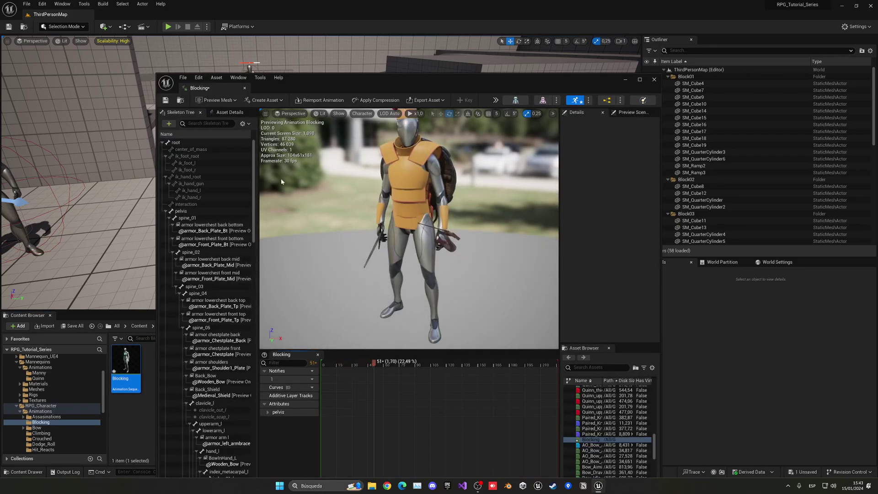
- Preview the imported Blocking animation in the docked editor, close it and delete the asset from the Blocking folder
drag(199, 88, 163, 14)
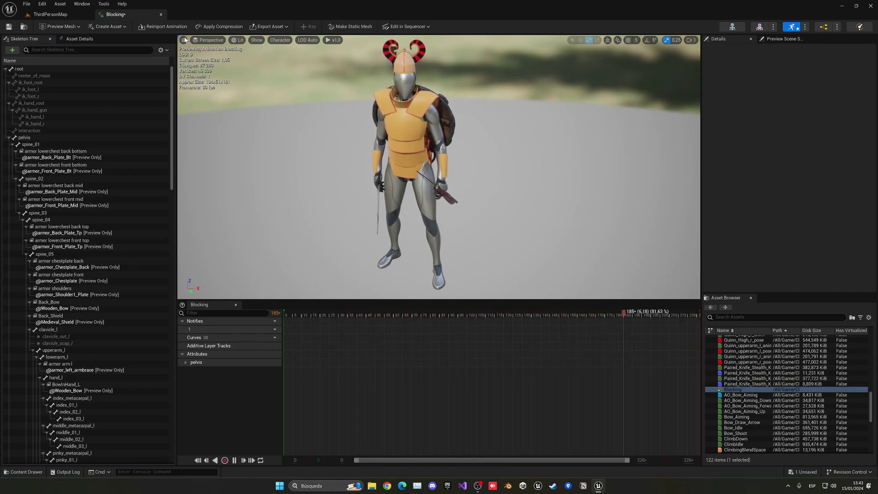
click(160, 15)
click(132, 364)
key(Delete)
click(391, 350)
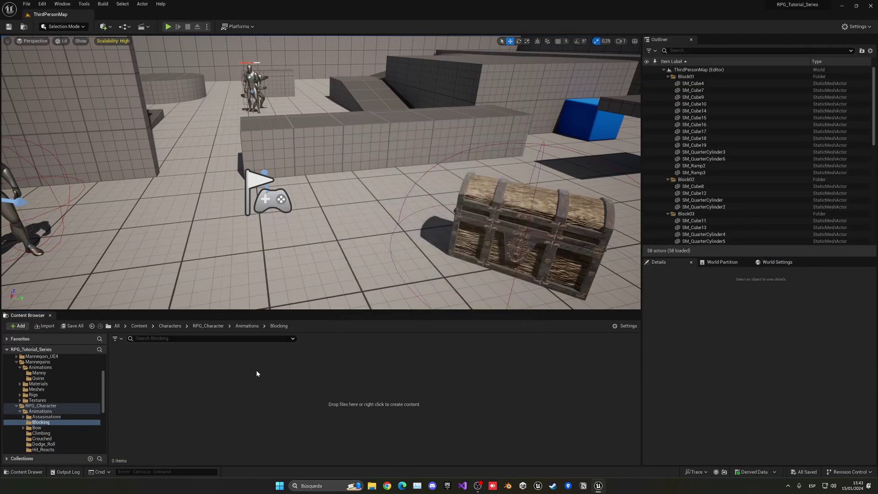
- Duplicate the MM_Idle animation in Characters/Mannequins/Animations/Manny and name the copy MM_Blocking
scroll(52, 402, up, 3)
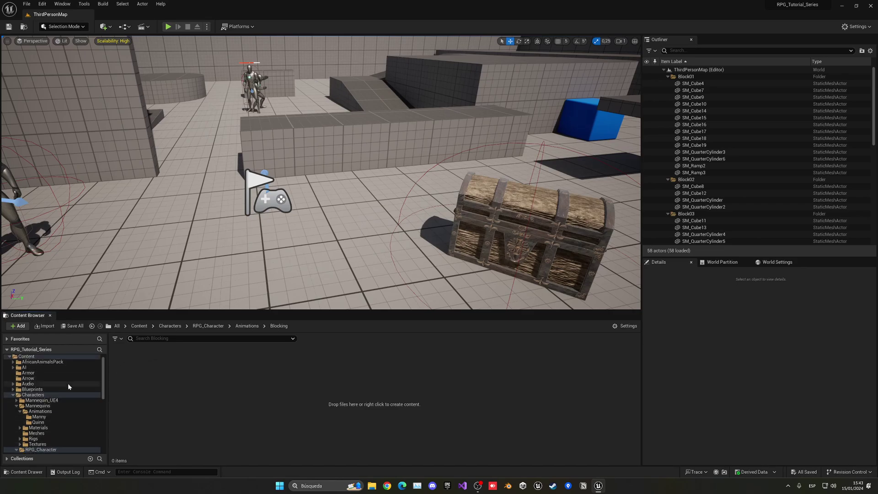
click(35, 395)
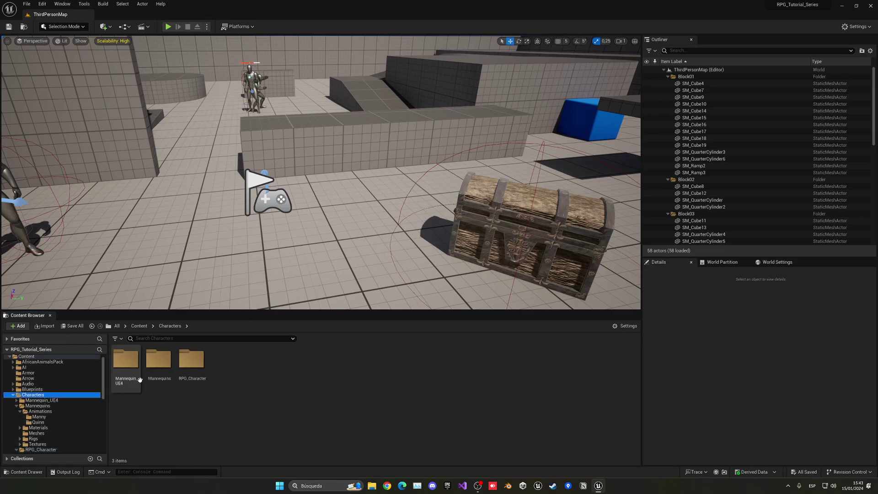
click(37, 406)
click(40, 411)
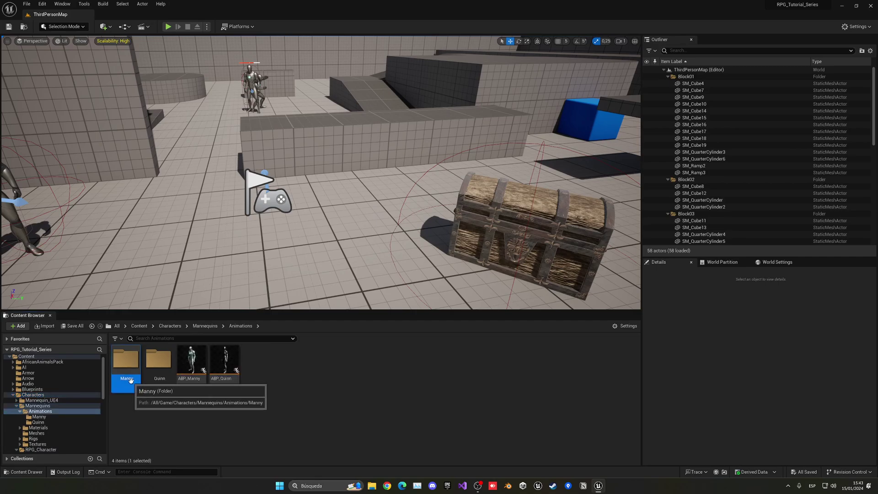
double_click(126, 380)
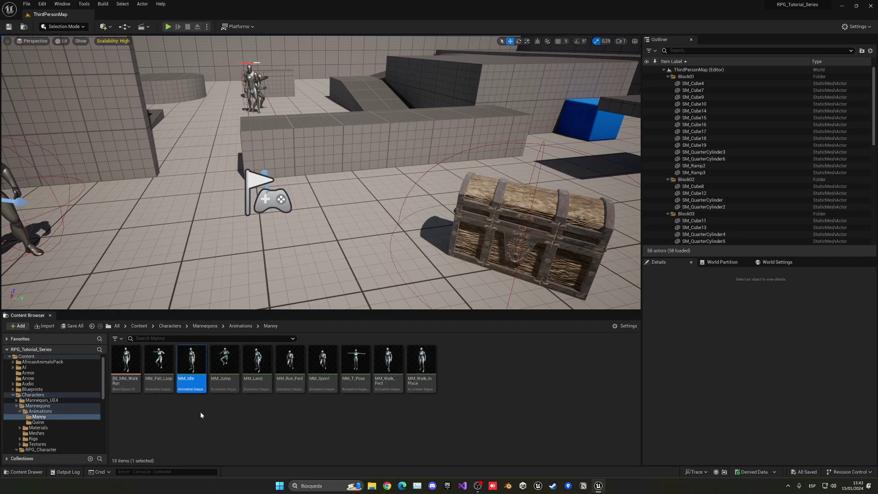
key(ctrl+d)
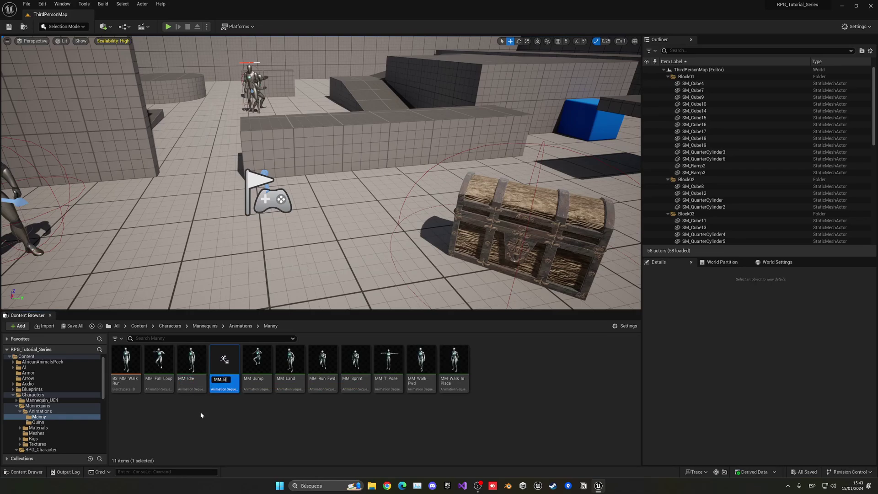
text(MM_Blocking)
key(Return)
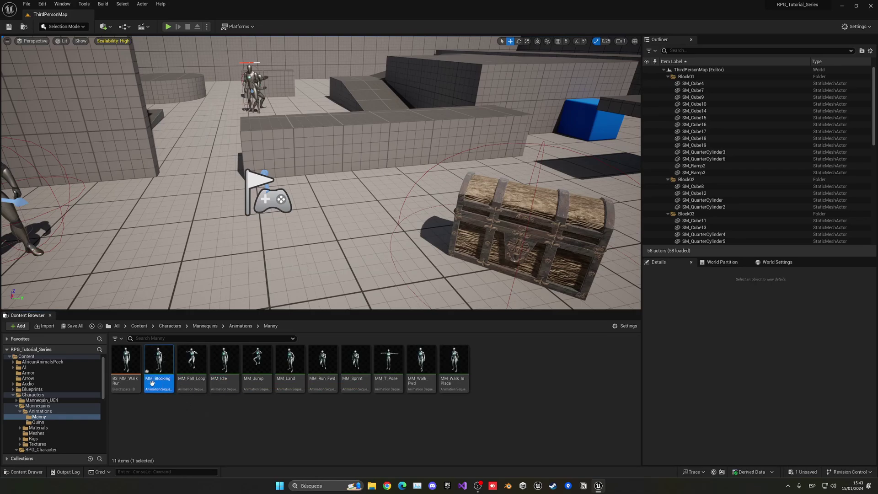
- Move MM_Blocking into the RPG_Character/Animations/Blocking folder and open that folder
scroll(71, 411, down, 4)
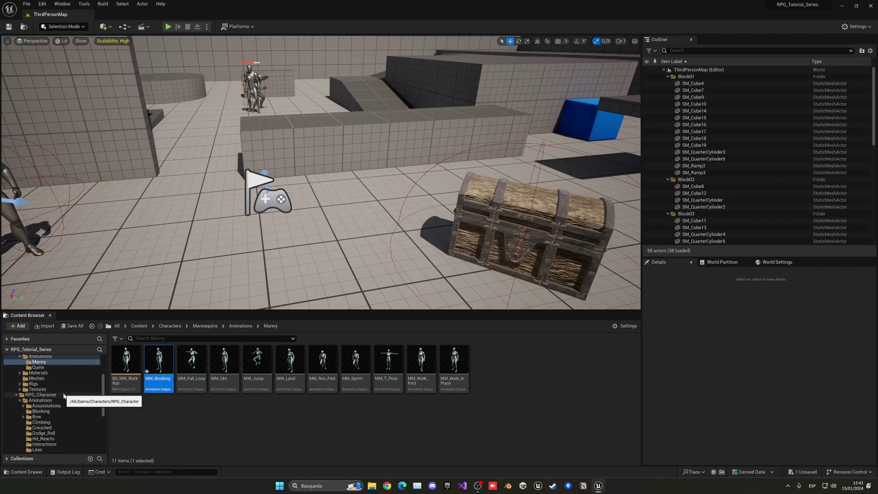
scroll(64, 396, up, 2)
scroll(67, 405, down, 6)
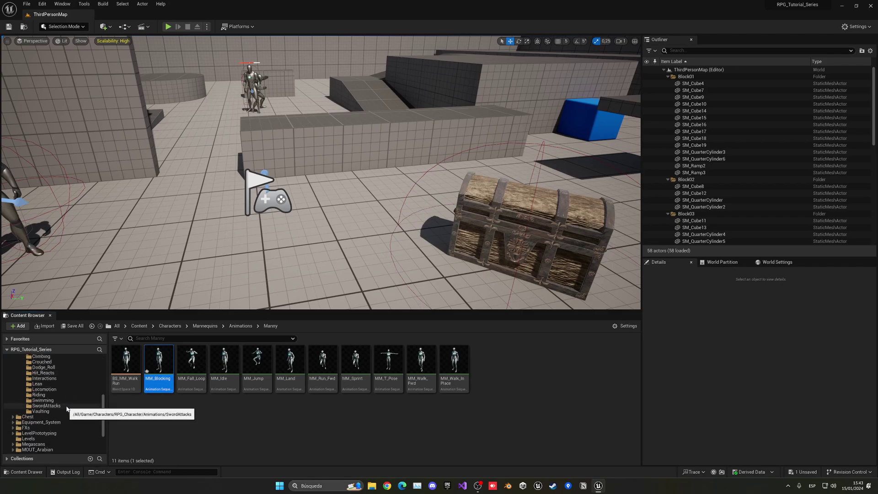
drag(157, 366, 47, 380)
scroll(45, 382, up, 2)
click(58, 392)
click(48, 379)
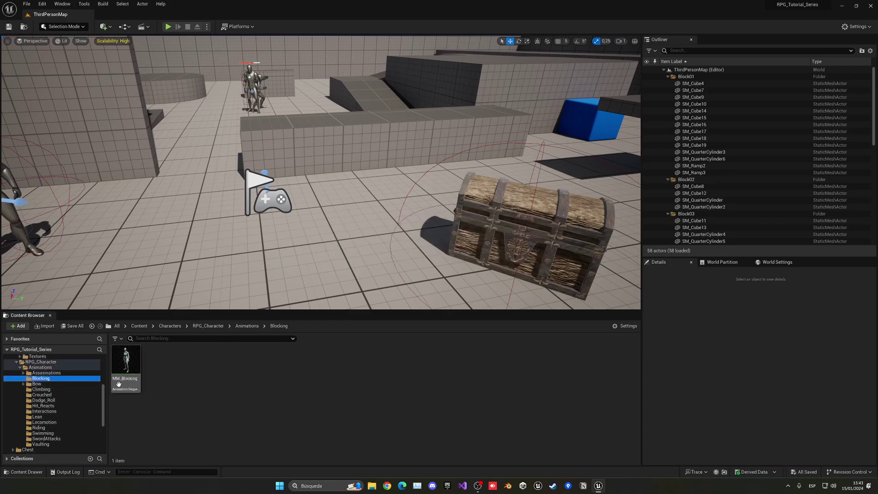
- Rename the MM_Blocking animation as Blocking, open it and dock its editor beside the ThirdPersonMap tab
click(123, 378)
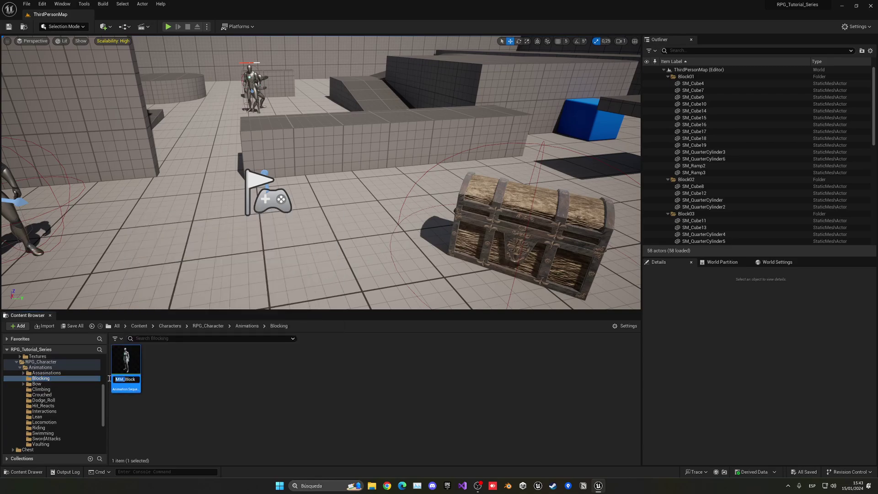
double_click(121, 375)
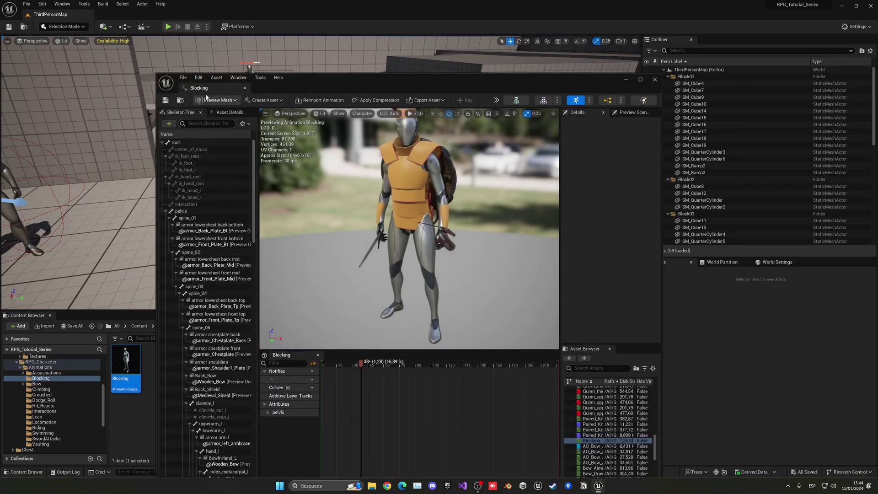
drag(200, 87, 185, 15)
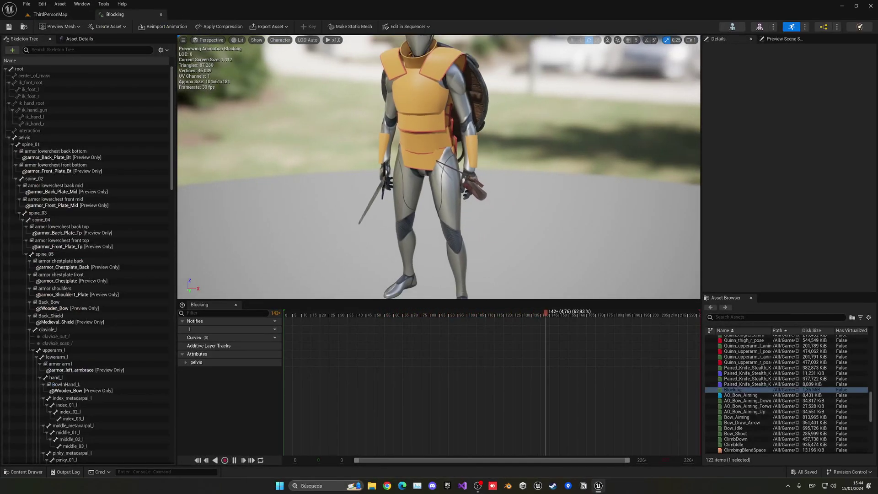
- Rotate the clavicle_r bone with snapping on to raise the sword arm in front of the torso, and key it at frame 0
scroll(59, 338, down, 20)
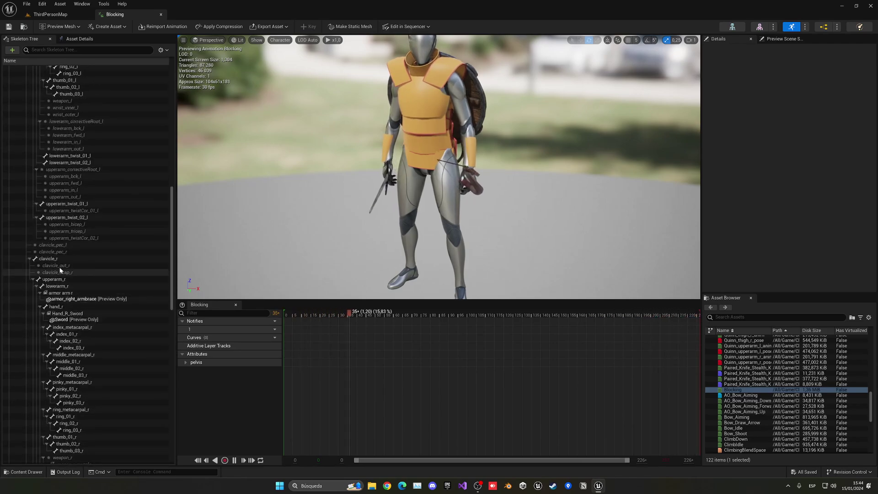
click(48, 259)
key(w)
right_drag(439, 174, 557, 186)
key(a)
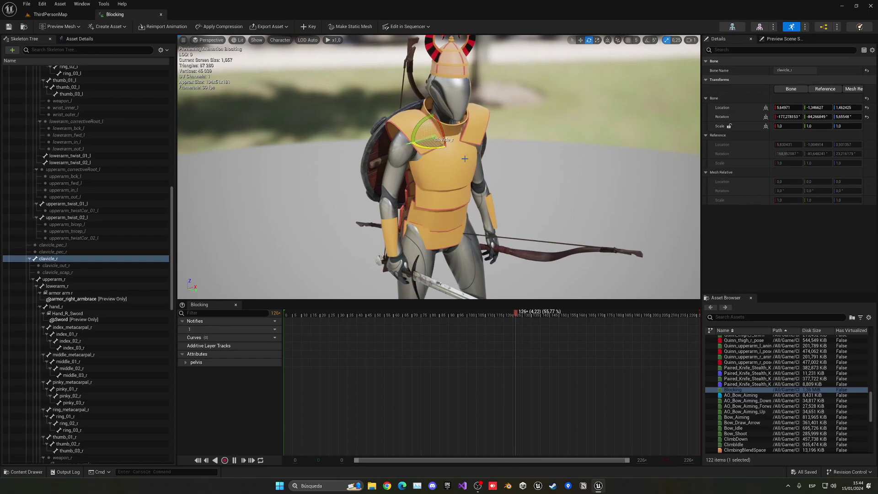
click(628, 40)
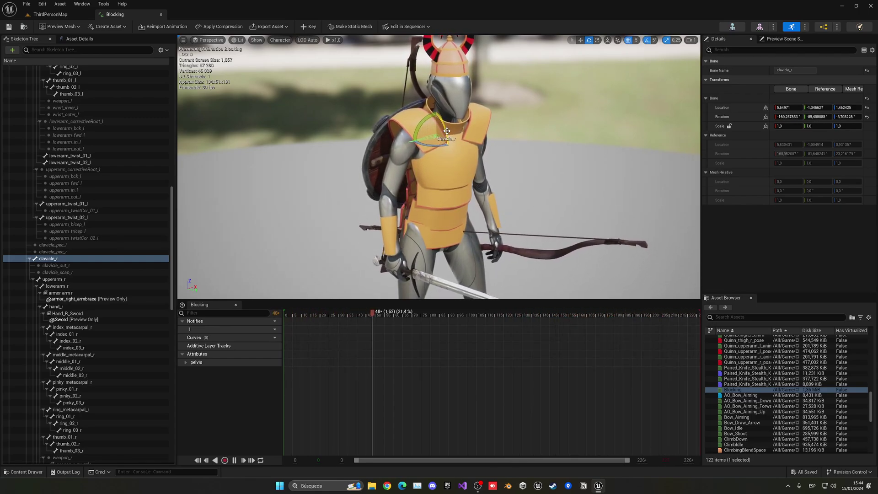
drag(446, 133, 441, 163)
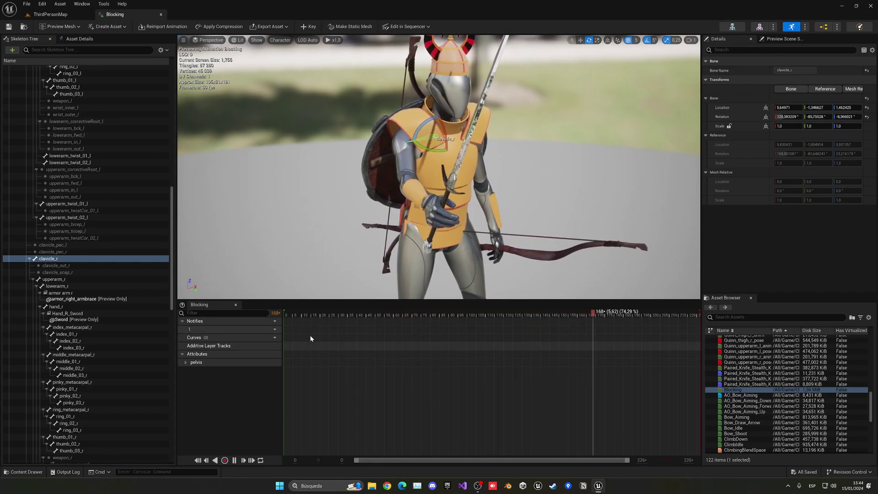
click(315, 315)
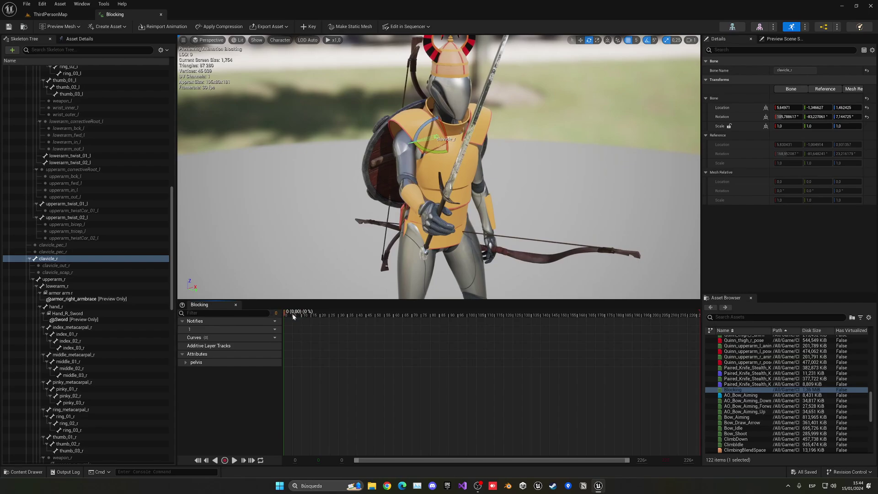
click(310, 26)
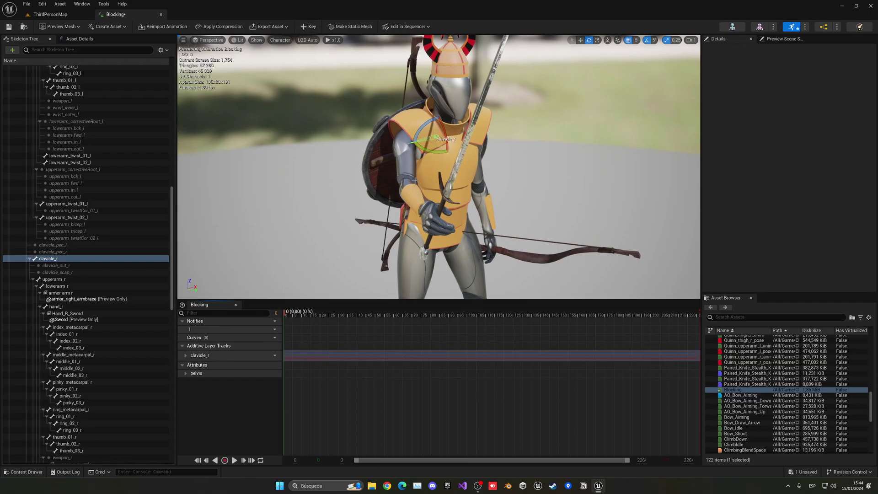
- Rotate the lowerarm_r bone so the forearm crosses the chest with the sword upright, and key the pose at frame 0
mouse_move(307, 315)
mouse_down()
mouse_move(460, 315)
mouse_move(291, 320)
mouse_up()
click(67, 286)
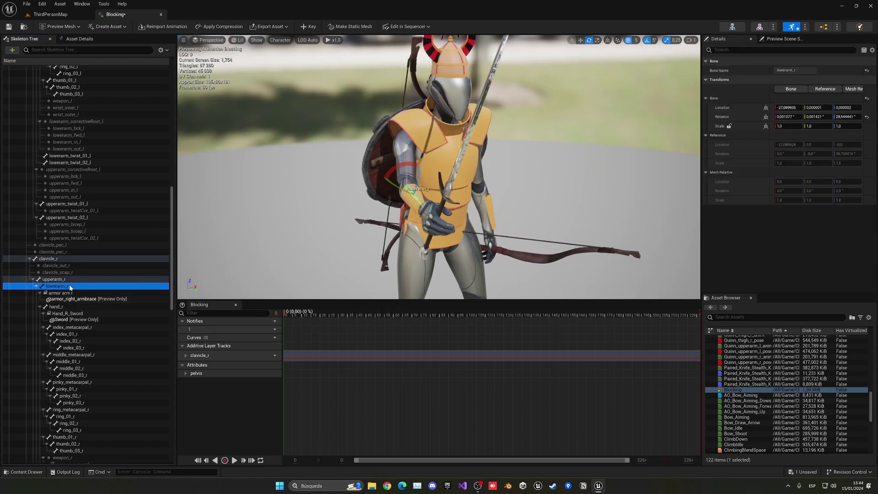
drag(401, 189, 388, 202)
drag(397, 166, 382, 175)
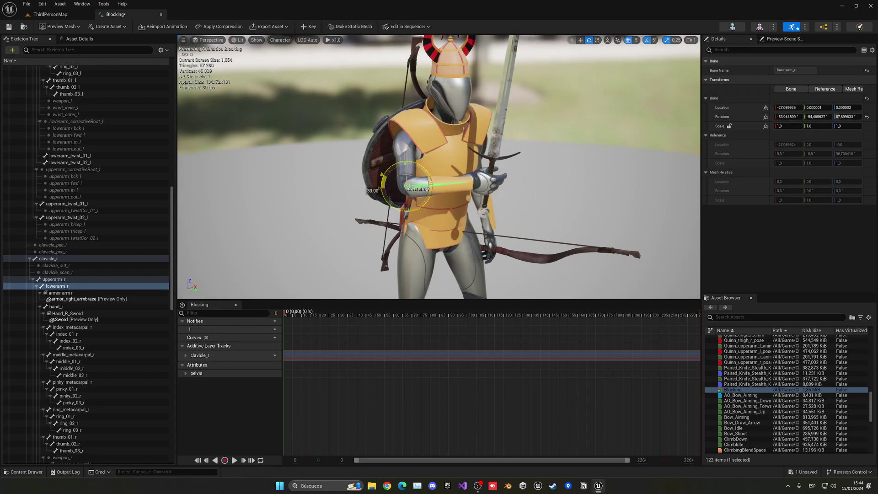
click(308, 26)
key(space)
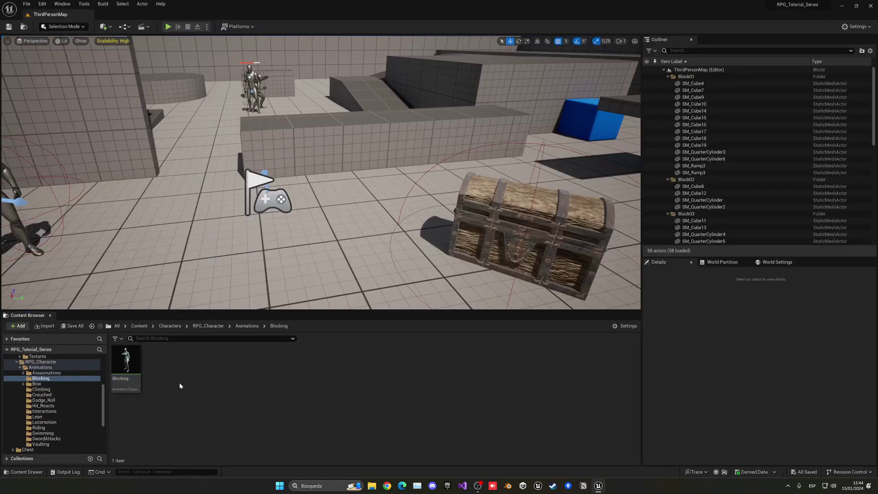
- Reopen the Blocking animation to check the edited sword-blocking pose during playback, and close its editor
double_click(126, 362)
double_click(135, 370)
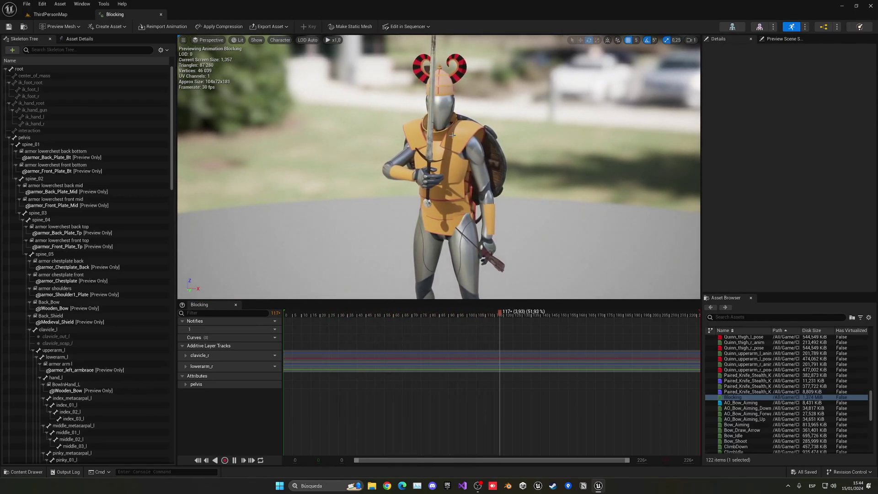
click(160, 14)
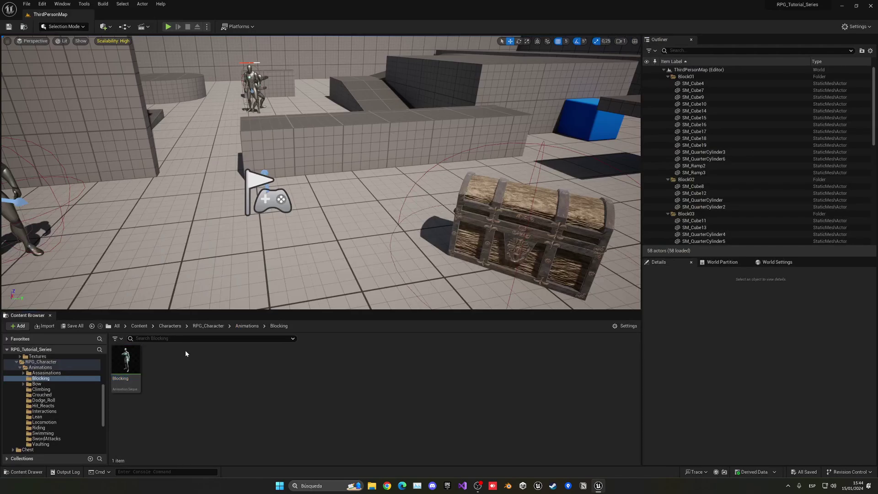
- Open the ABP_RPGCharacter animation blueprint from Characters/RPG_Character/Animations
click(209, 326)
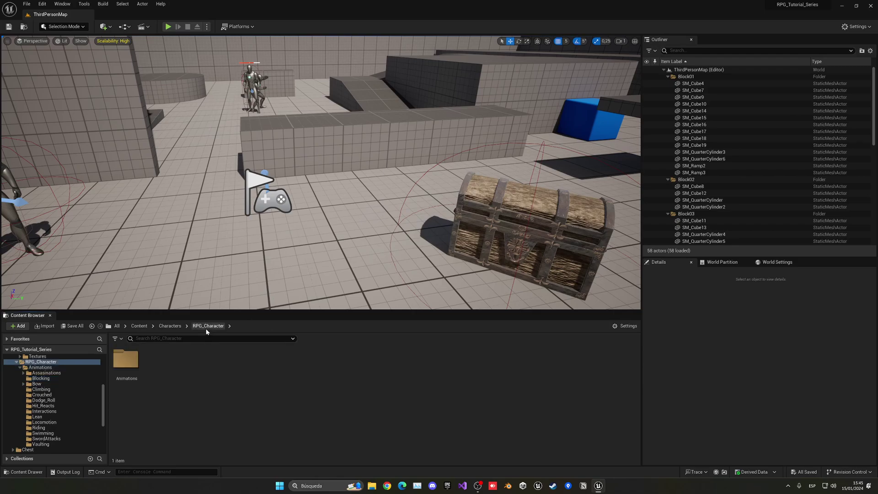
click(170, 326)
double_click(197, 385)
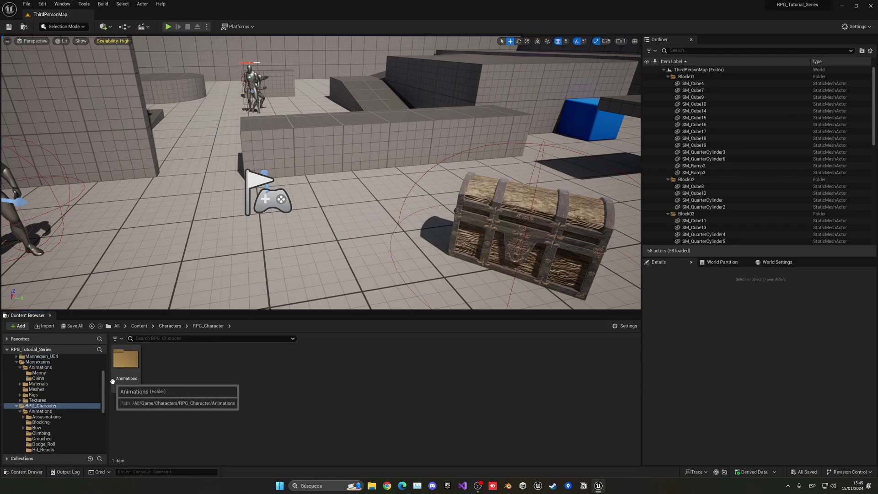
double_click(125, 362)
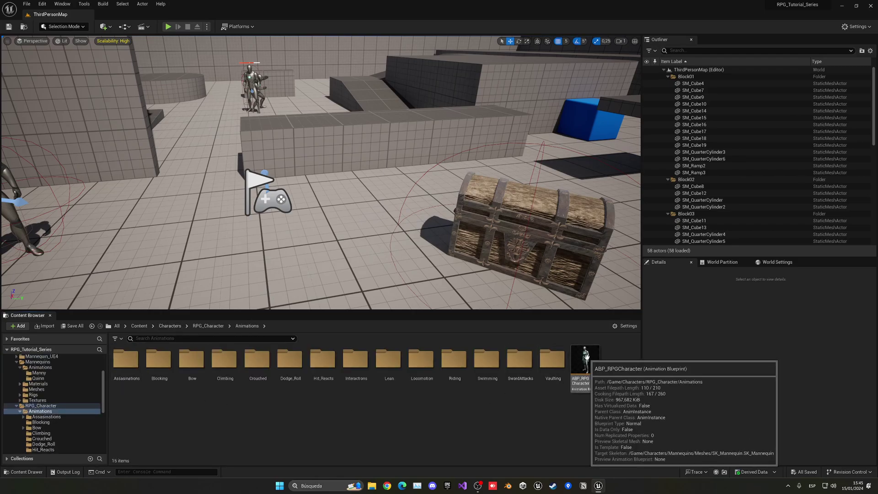
double_click(586, 358)
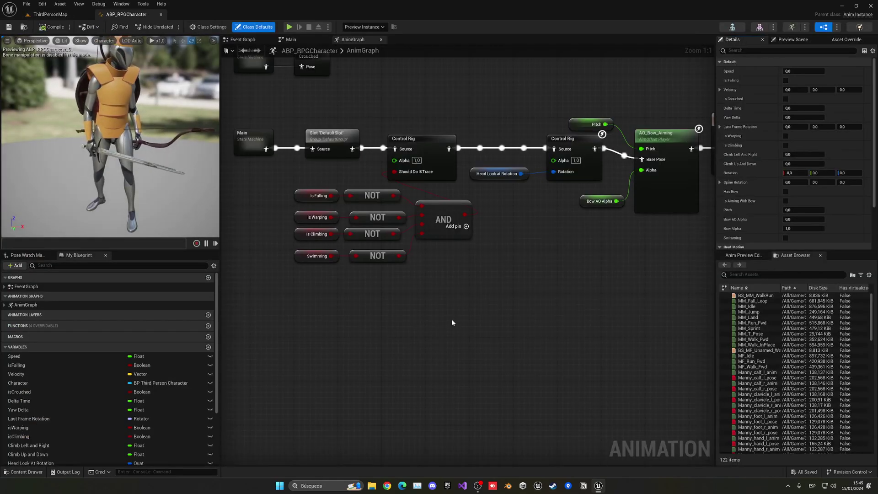
- Open the Idle state inside the Locomotion state machine of the AnimGraph
right_drag(461, 218, 480, 351)
right_drag(382, 242, 423, 242)
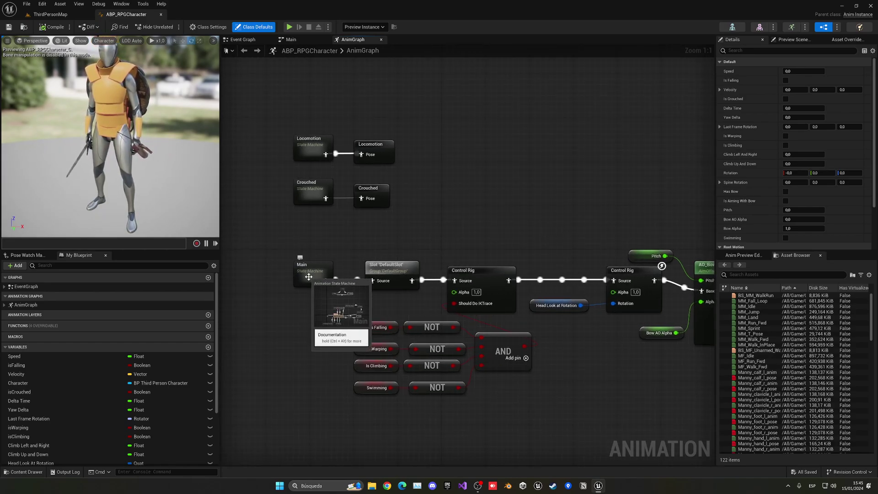
double_click(308, 155)
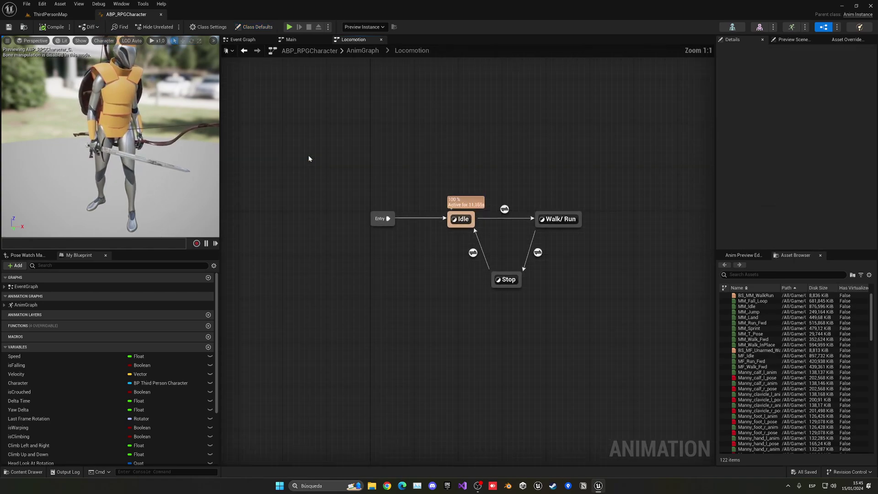
drag(486, 284, 525, 316)
click(525, 316)
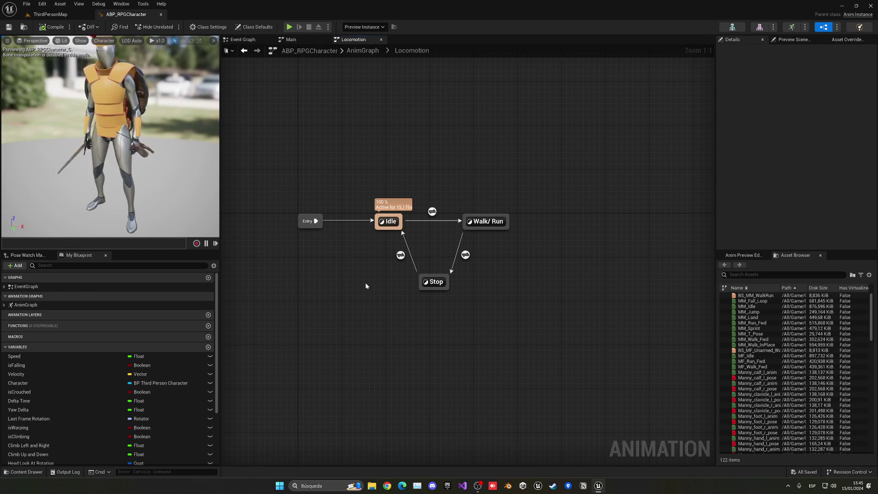
double_click(389, 221)
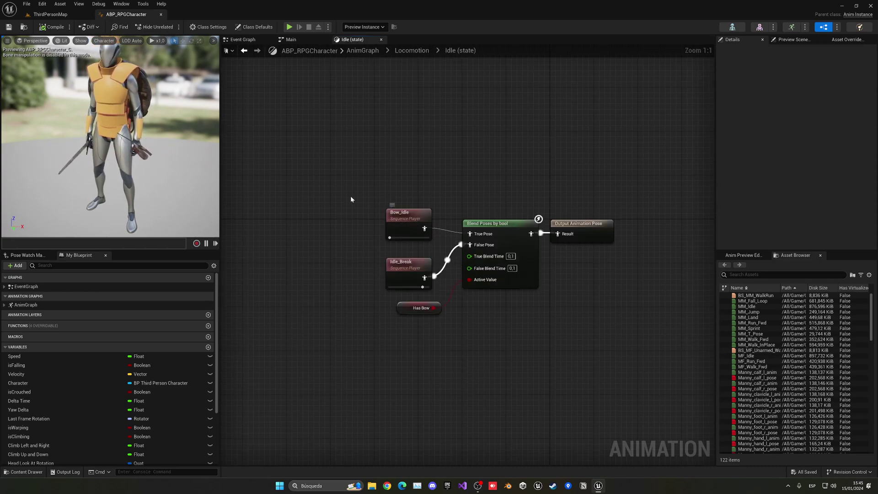
- Make room between the Blend Poses by bool node and the Output Animation Pose node in the Idle state
drag(290, 133, 454, 300)
drag(449, 183, 409, 211)
click(371, 189)
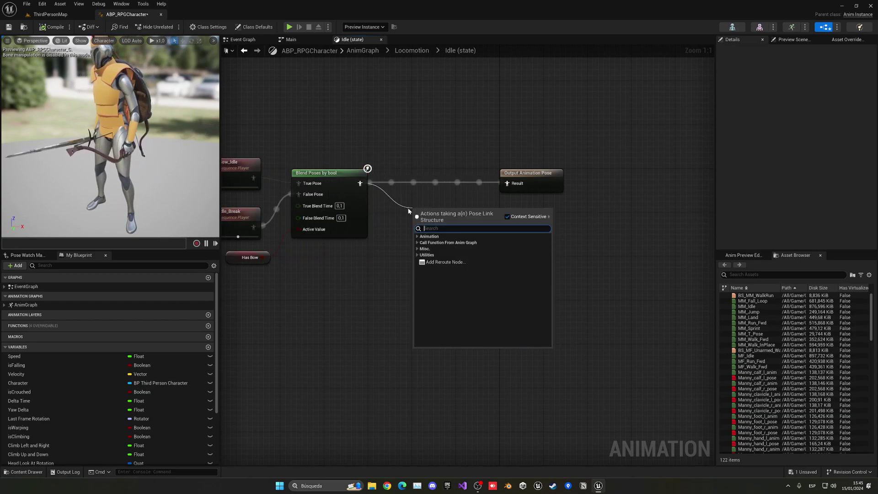
click(413, 200)
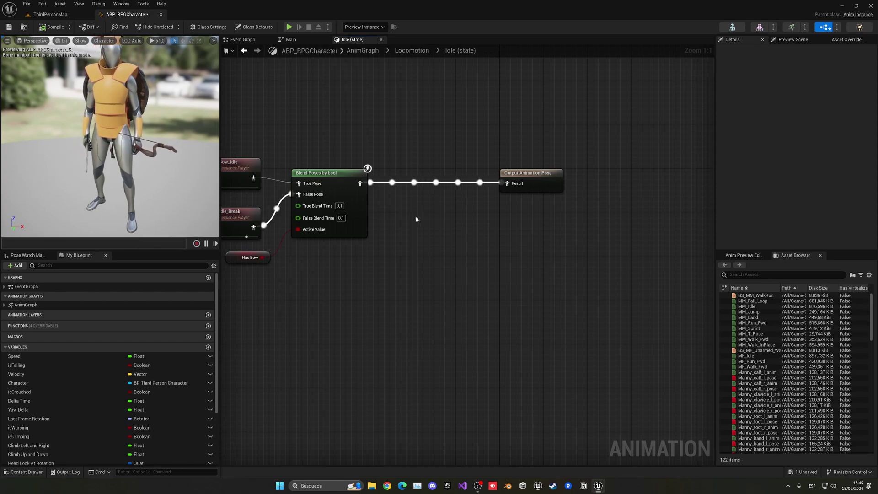
- Search the animation assets for "block" and place the Blocking sequence player between the blend node and the output pose
click(772, 276)
text(block)
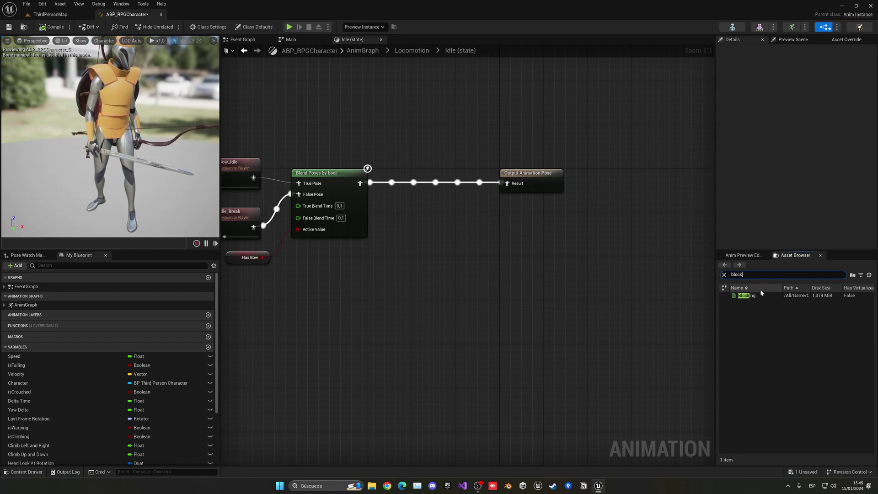
drag(761, 294, 402, 193)
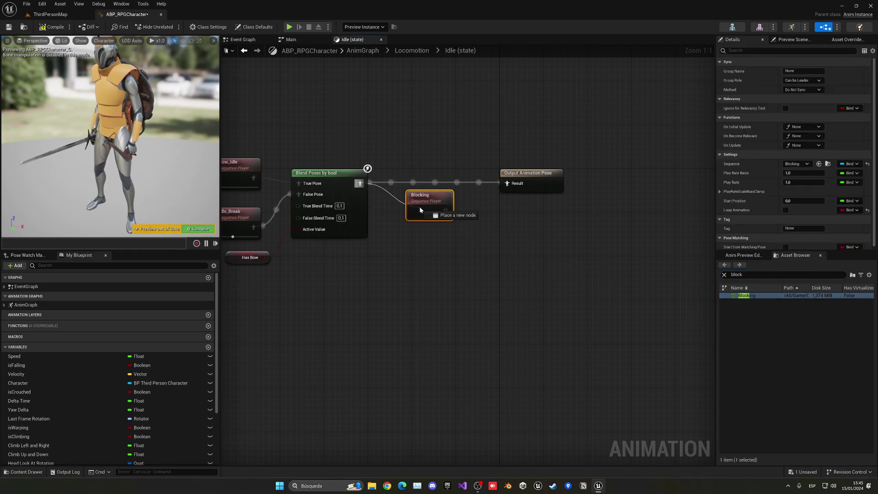
- Move the Blocking sequence player below the link between the Blend Poses by bool node and the output pose
drag(412, 241, 413, 238)
click(414, 237)
mouse_move(426, 205)
mouse_down()
mouse_move(404, 244)
mouse_move(442, 202)
mouse_up()
click(344, 184)
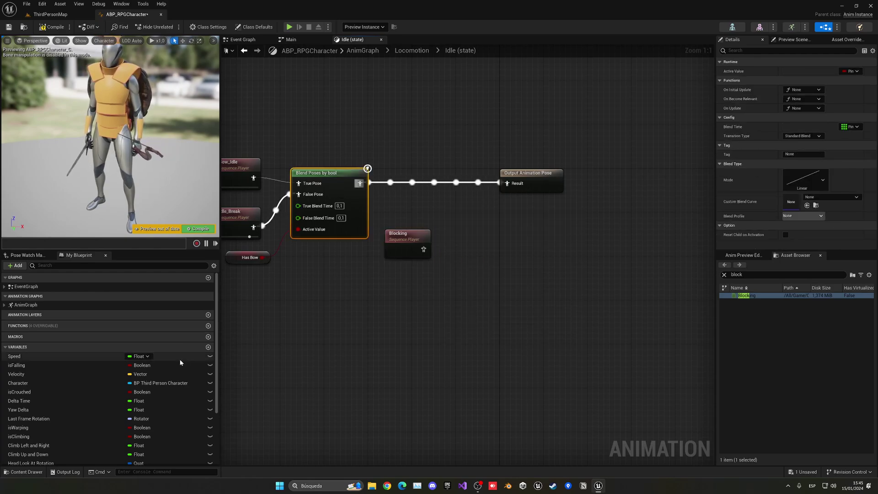
- Create a Boolean variable named isBlocking and place a getter for it below the Blend Poses by bool node
scroll(207, 331, down, 2)
click(208, 315)
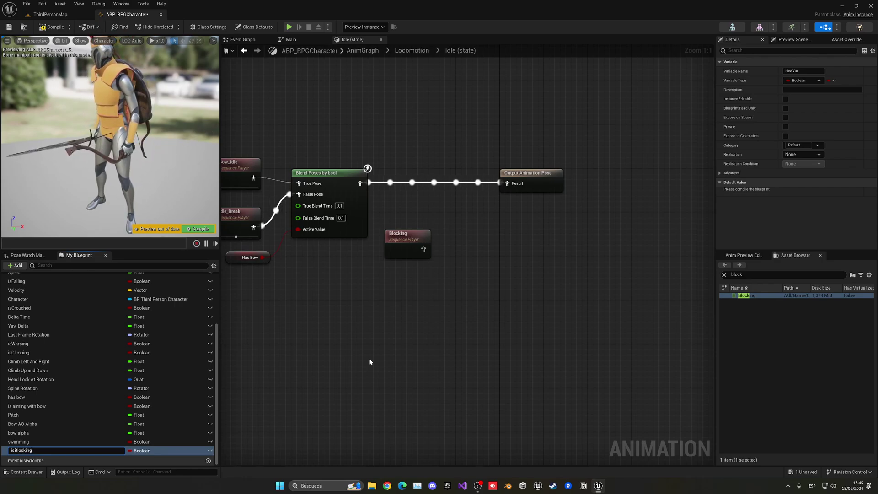
key(Return)
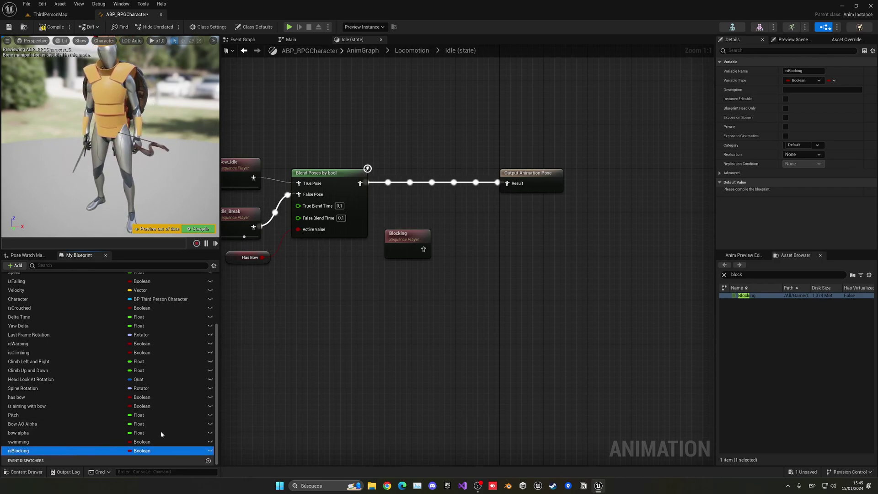
drag(337, 294, 336, 293)
click(356, 308)
- Duplicate the Blend Poses by bool node, feeding Blocking into its True Pose and Is Blocking into its Active Value
click(333, 177)
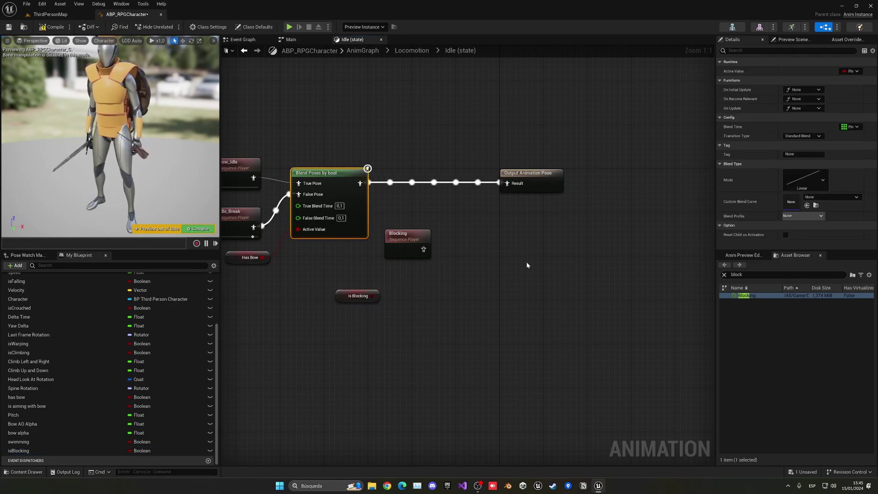
click(525, 264)
key(ctrl+v)
drag(372, 296, 497, 306)
drag(517, 249, 412, 228)
click(416, 234)
click(419, 260)
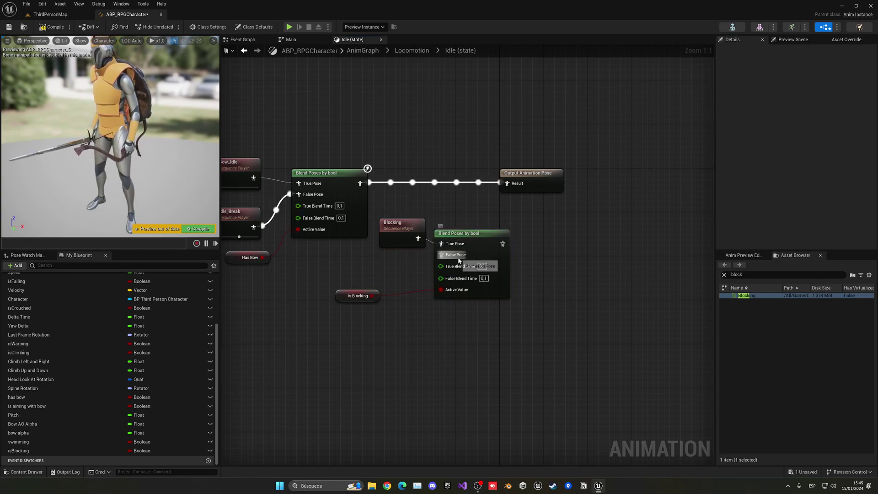
- Insert the new blend between the existing blend and the output pose using its False Pose, and compile and save the blueprint
drag(364, 183, 513, 188)
drag(472, 234, 467, 164)
drag(532, 173, 566, 173)
drag(411, 223, 400, 141)
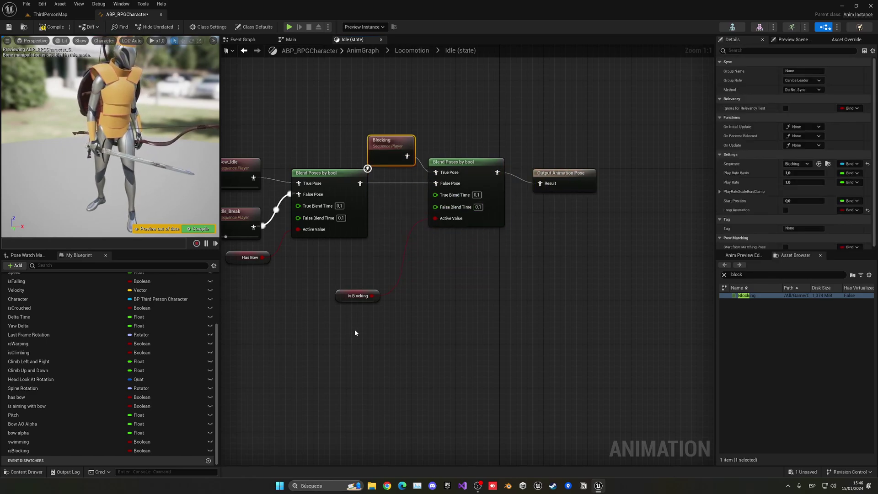
drag(347, 293, 390, 233)
click(333, 255)
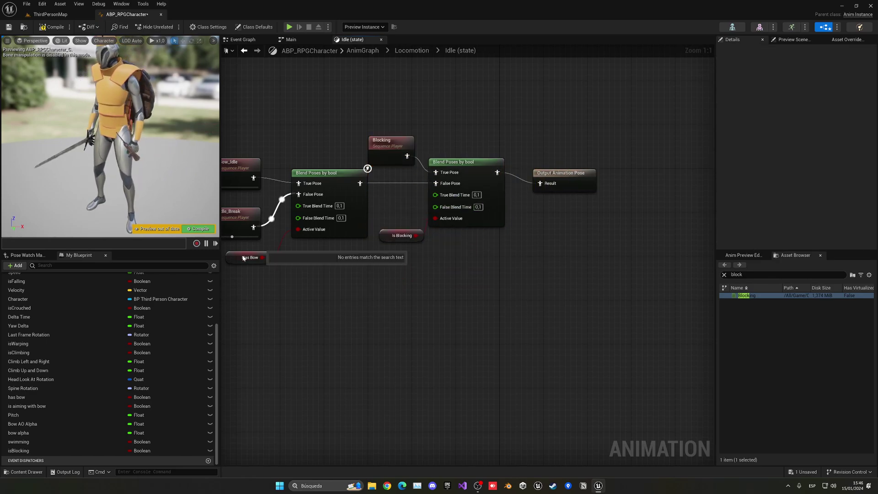
click(198, 229)
click(9, 26)
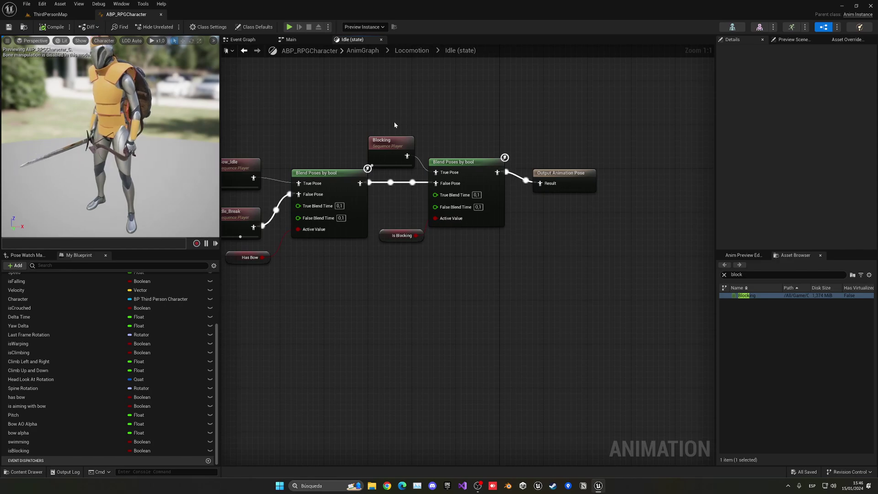
- Copy the Blocking blend nodes into the Walk/Run state, wired between Apply Mesh Space Additive (as False Pose) and the output pose, and compile
click(404, 52)
double_click(572, 232)
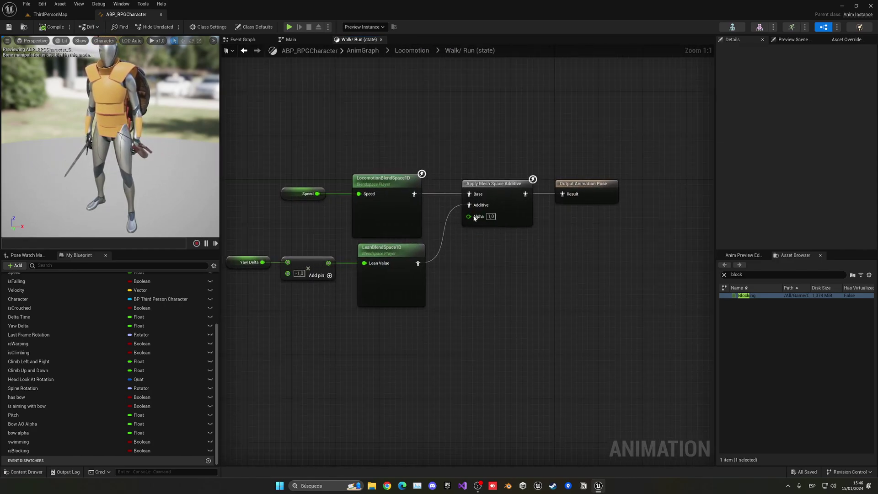
drag(250, 166, 523, 248)
drag(490, 185, 331, 185)
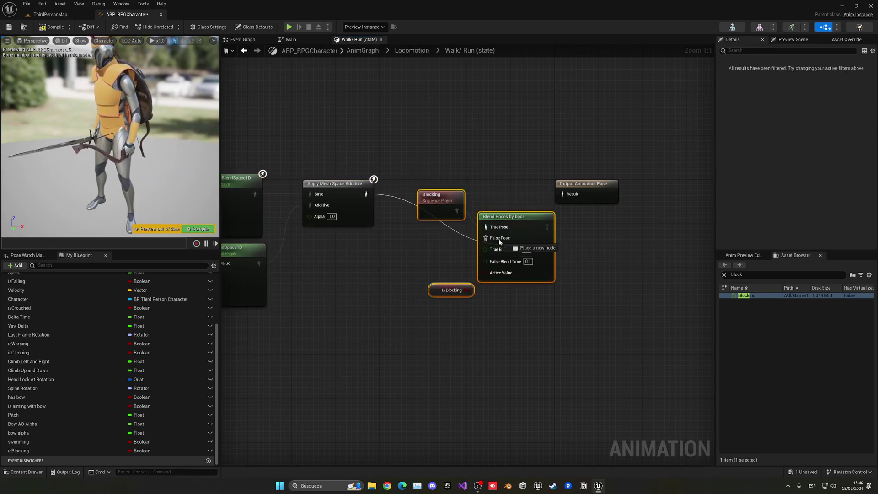
drag(507, 223, 570, 197)
drag(589, 187, 584, 178)
click(540, 200)
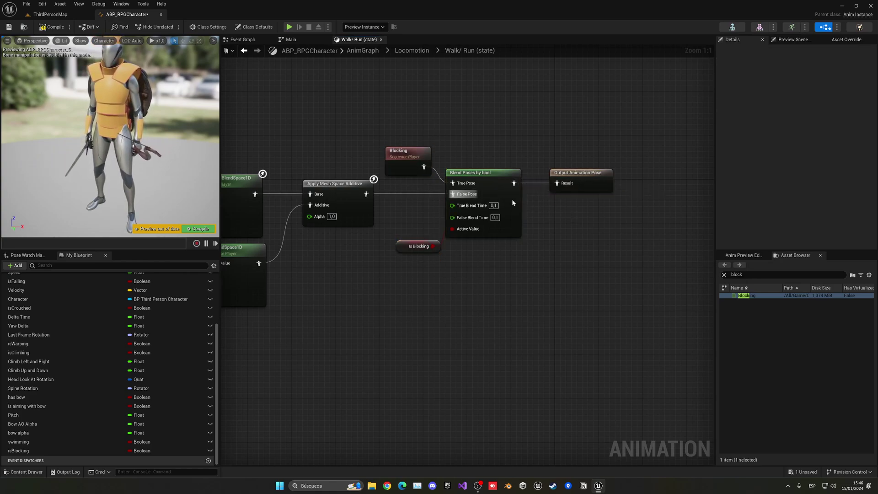
click(59, 26)
- Make the Blocking animation Mesh Space additive, with "Selected animation scaled" as base pose type and mm_Idle as base animation
double_click(398, 159)
click(79, 39)
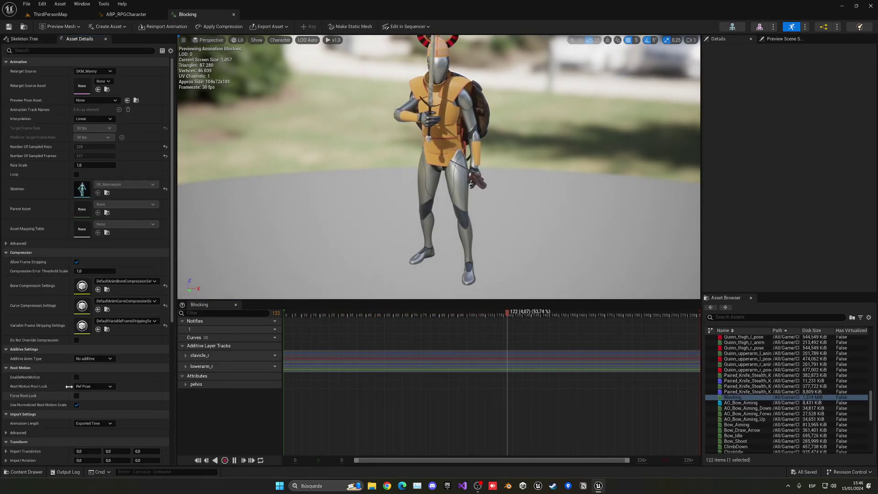
click(91, 359)
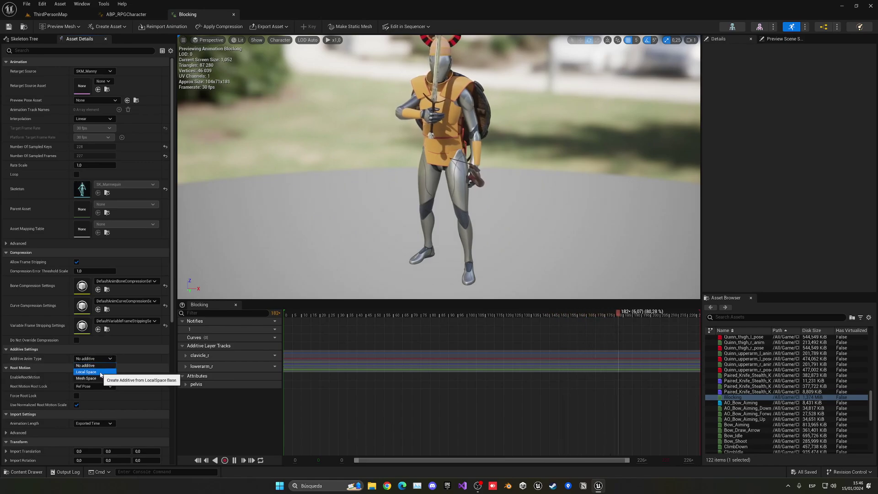
click(86, 378)
click(98, 368)
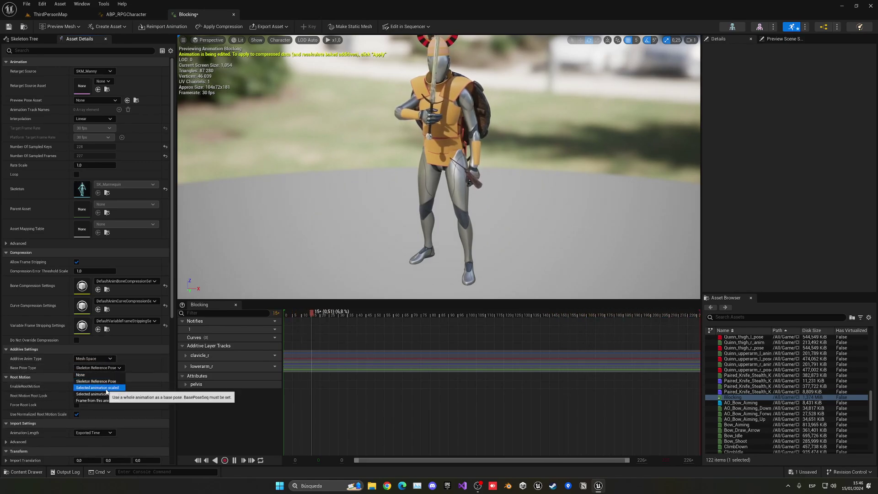
click(97, 387)
click(104, 378)
text(idle)
scroll(160, 316, down, 5)
scroll(160, 314, down, 5)
text(mm_Idle)
click(149, 300)
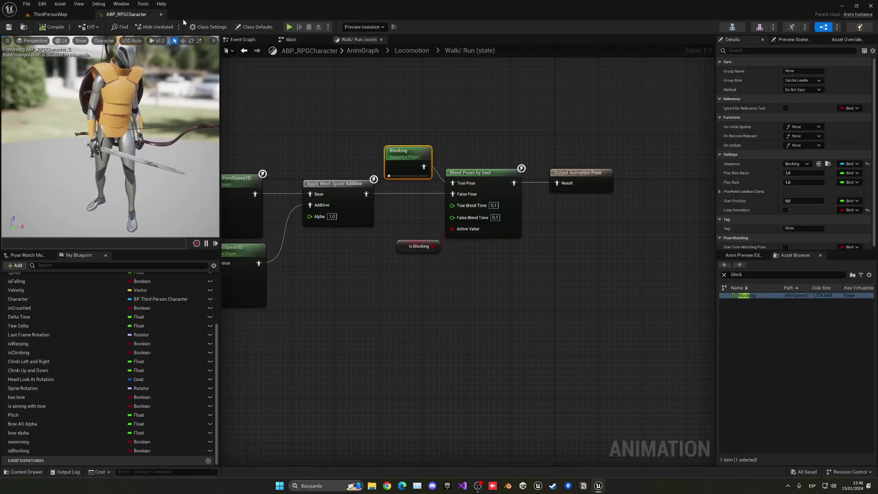
- Enable Loop Animation on the Blocking sequence player in the Walk/Run state
click(423, 138)
click(404, 153)
click(786, 208)
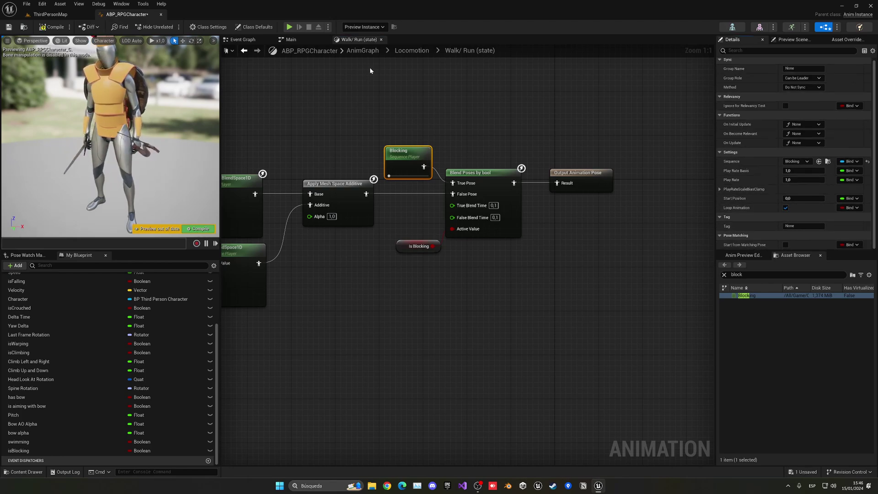
- Enable Loop Animation on the Blocking sequence player in the Idle state, and compile and save the blueprint
click(411, 50)
double_click(478, 237)
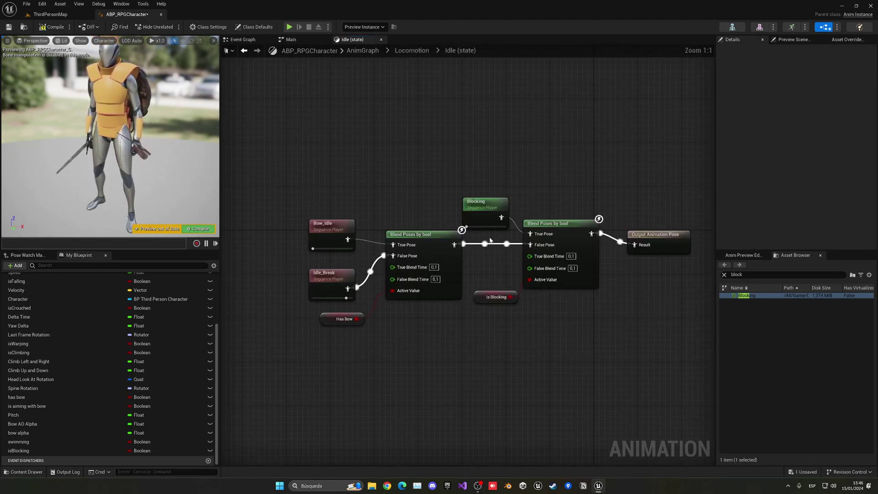
click(485, 212)
click(786, 210)
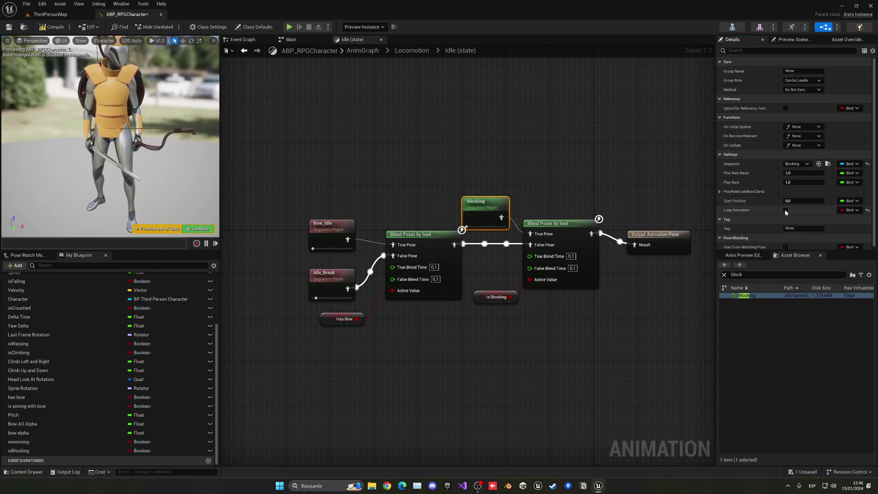
click(205, 230)
key(ctrl+s)
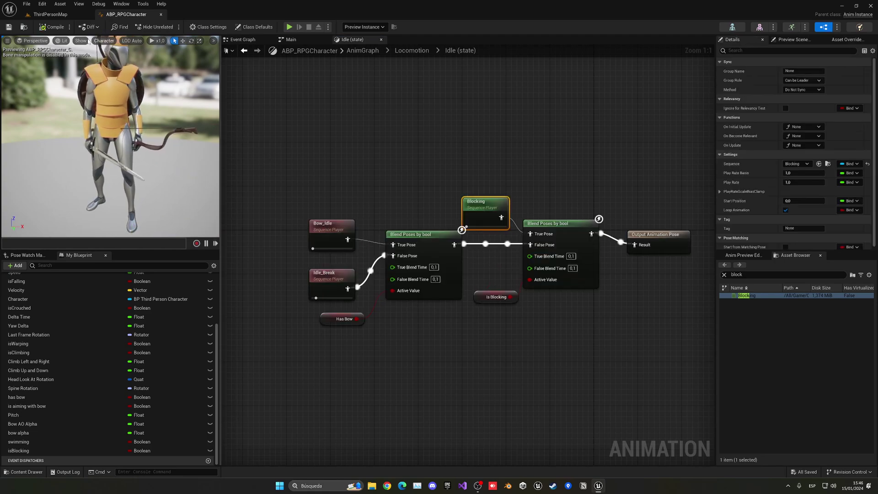
- Return to ThirdPersonMap and open the Content/ThirdPerson/Input/Actions folder
click(51, 14)
click(139, 325)
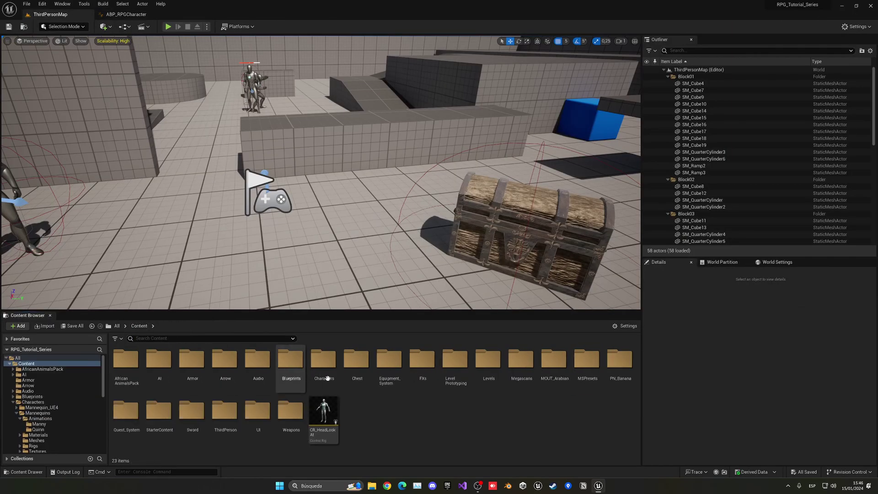
double_click(232, 414)
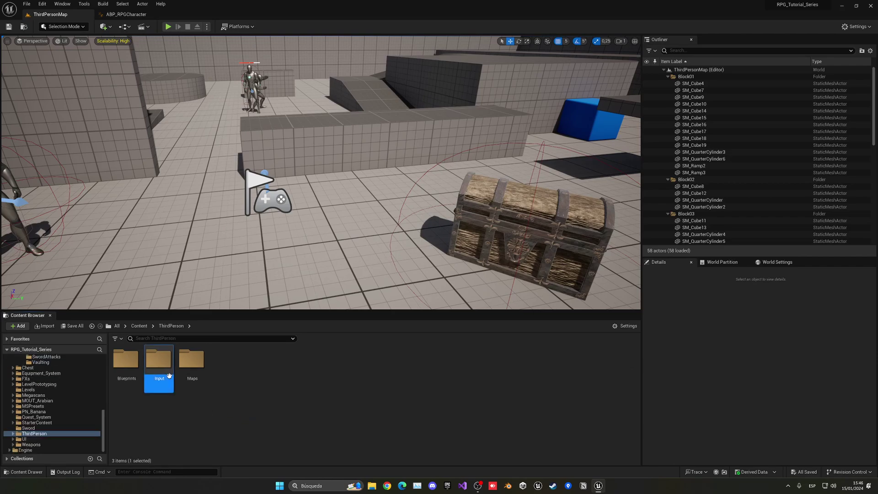
double_click(159, 359)
double_click(125, 359)
- Create an Input Action asset named IA_Block in the Actions folder
right_click(173, 404)
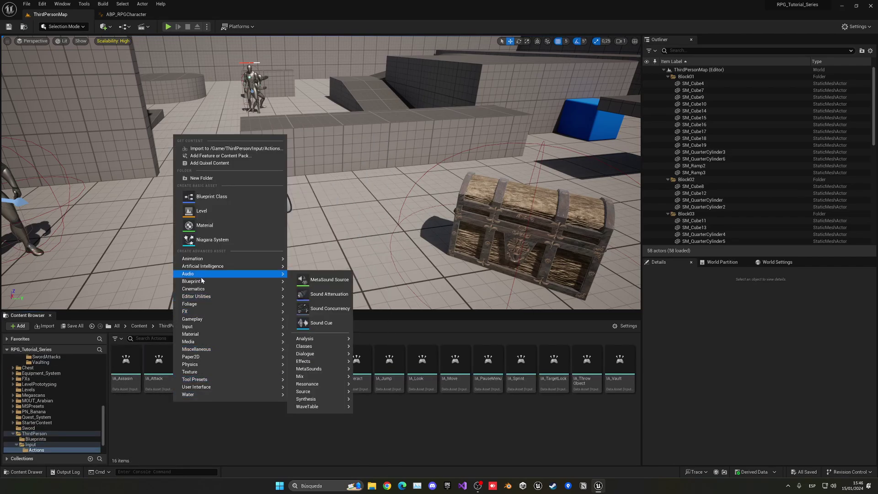
mouse_move(205, 329)
click(322, 362)
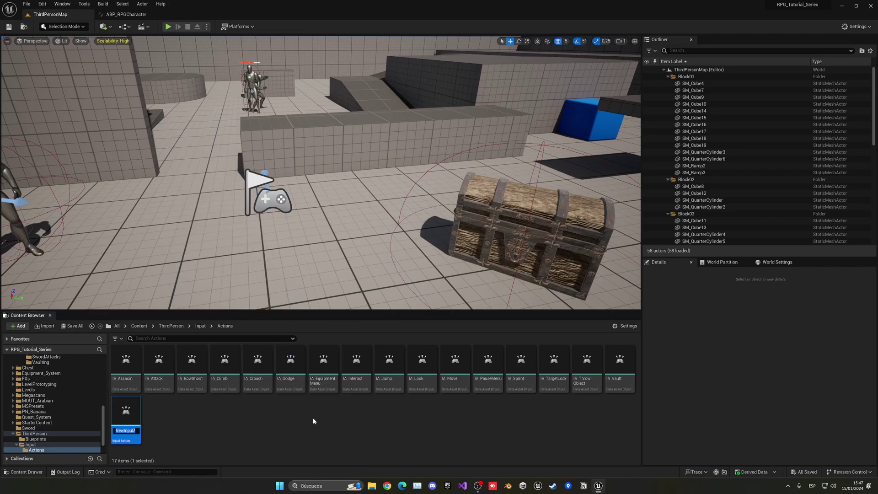
text(IA_Block)
key(Return)
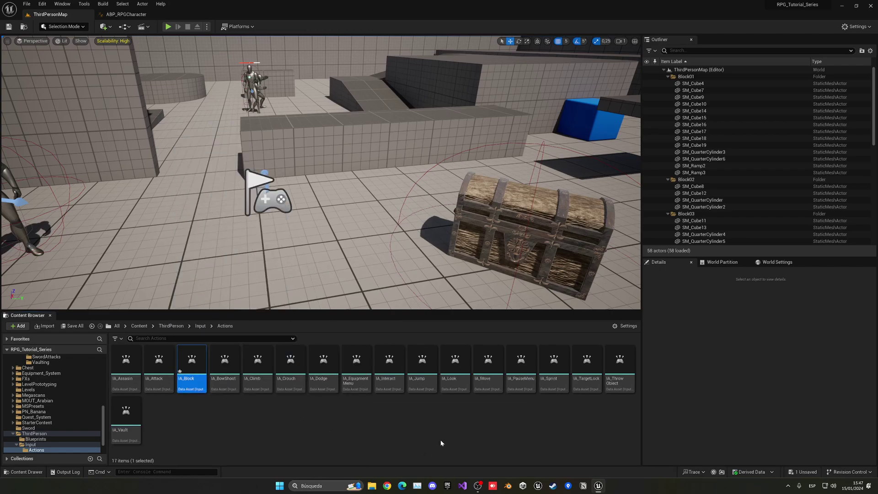
- Open the IMC_Default mapping context from the Input folder and add a mapping for IA_Block
click(200, 325)
double_click(165, 361)
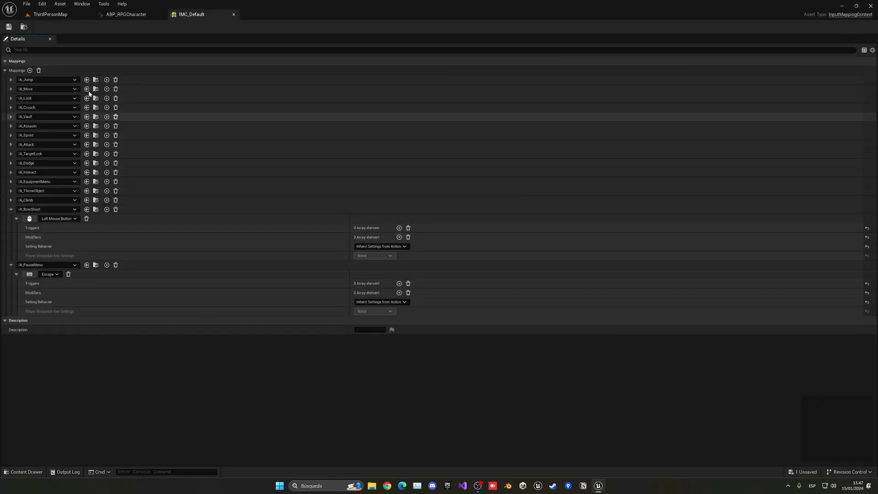
click(30, 71)
click(23, 320)
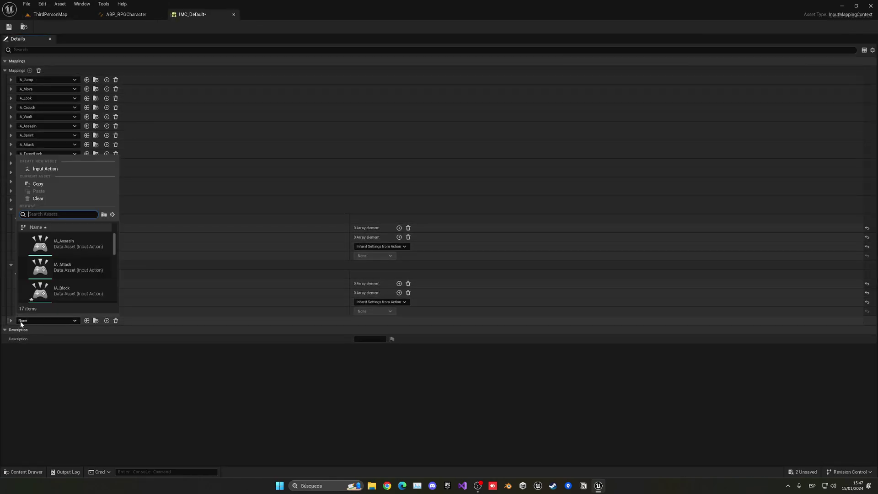
text(blo)
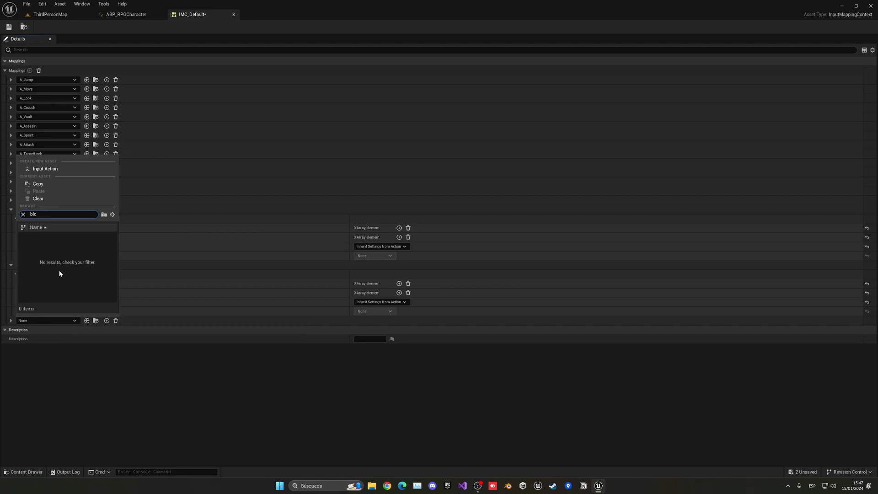
click(58, 245)
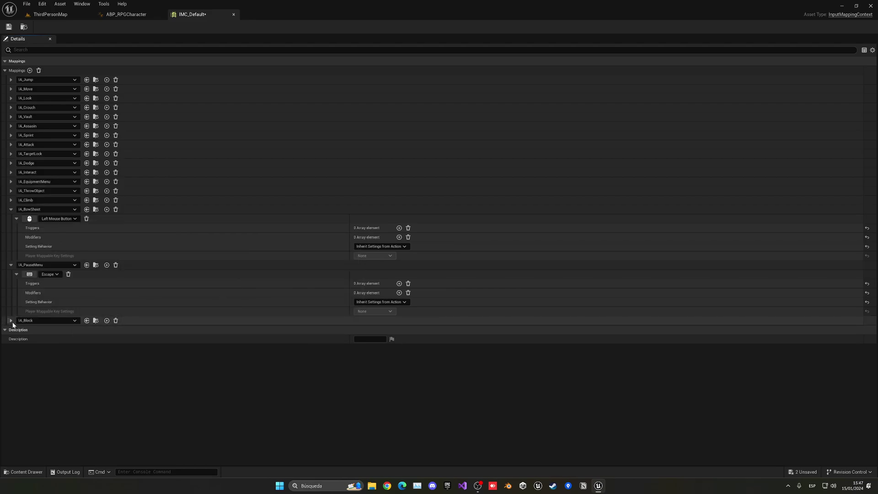
- Bind the IA_Block mapping to the Right Mouse Button
click(11, 321)
click(29, 330)
right_click(29, 330)
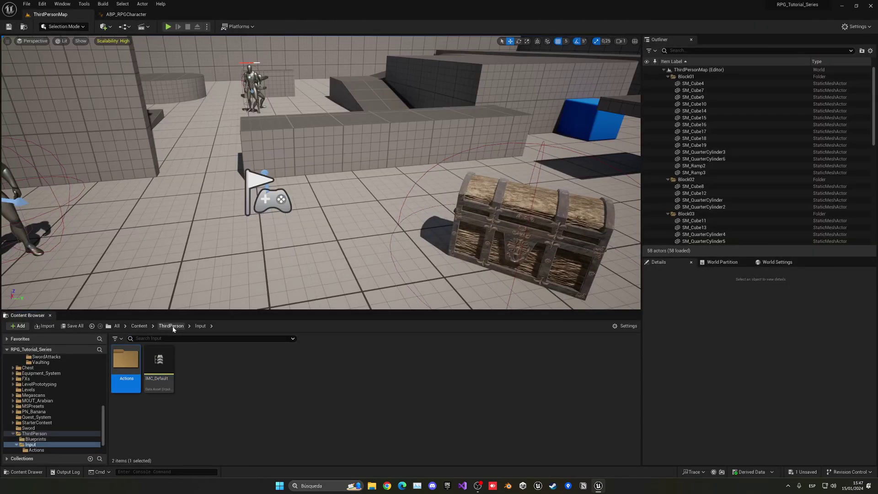
- Open BP_ThirdPersonCharacter and add the EnhancedInputAction IA_Block event in an empty area of its Event Graph
click(171, 326)
double_click(126, 359)
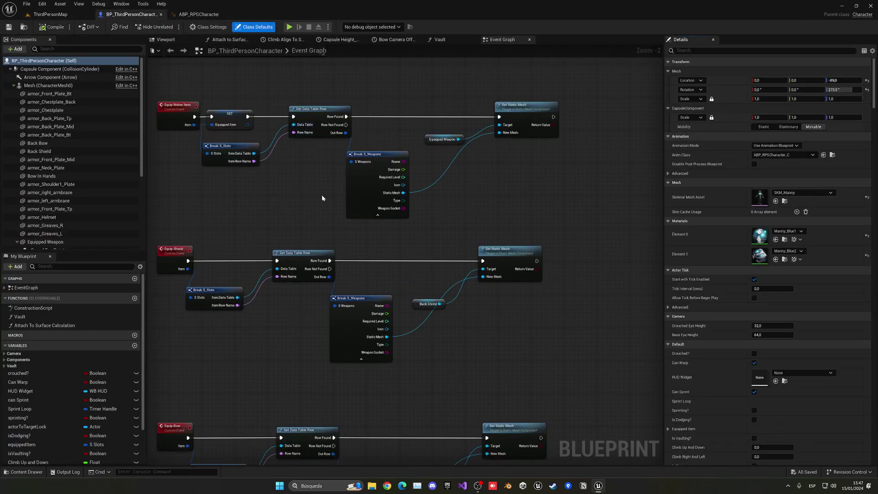
scroll(350, 199, down, 5)
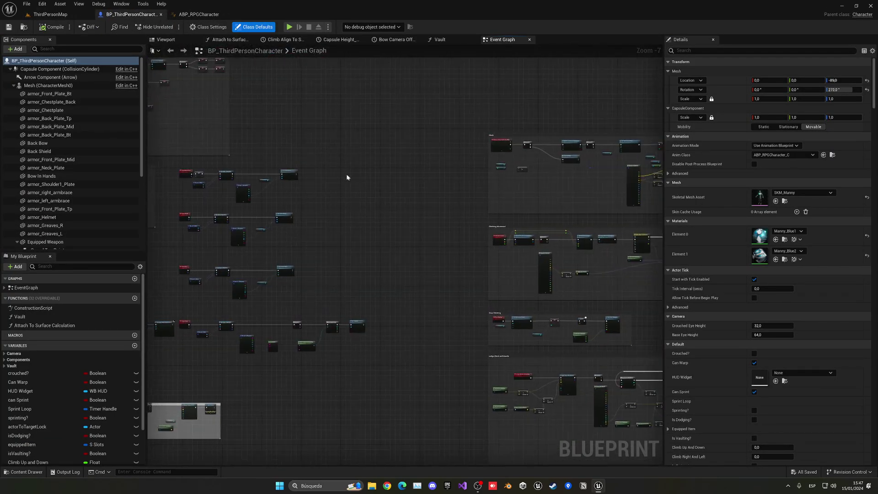
scroll(329, 195, up, 8)
right_click(313, 200)
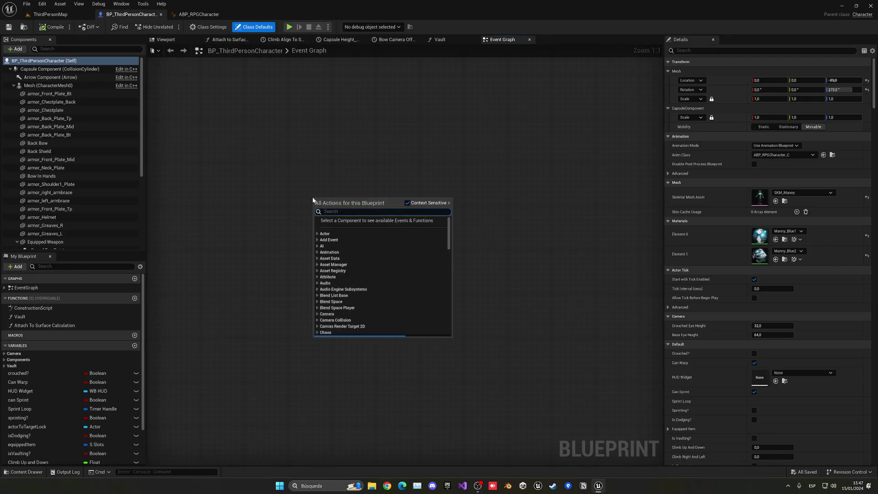
text(ia_blo)
key(Return)
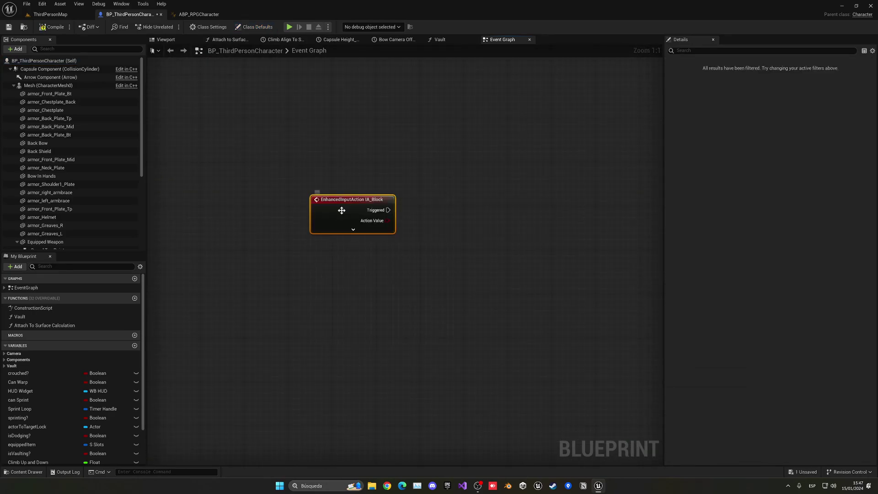
- Expand the IA_Block event node to expose its Started, Ongoing, Canceled and Completed pins
right_drag(385, 235, 266, 229)
click(259, 222)
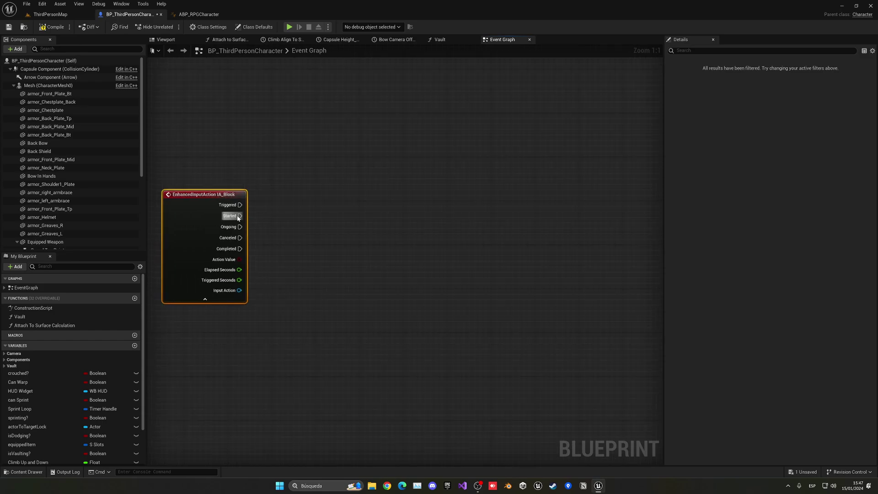
click(273, 198)
scroll(105, 343, down, 1)
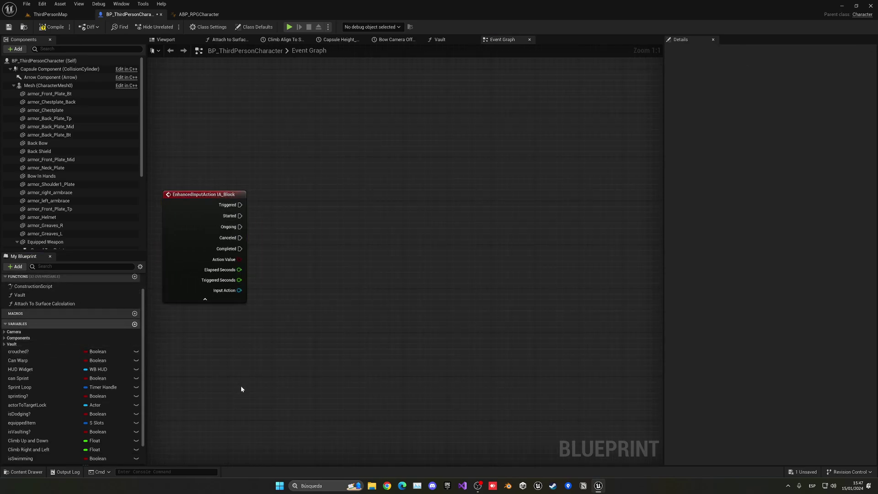
- Create a Boolean variable named isBlocking? and place a Set node for it beside the IA_Block event
click(135, 324)
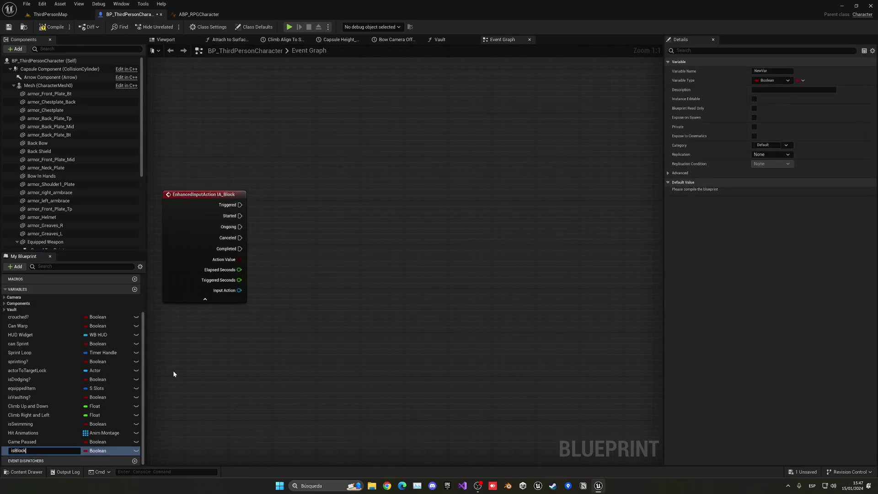
key(Return)
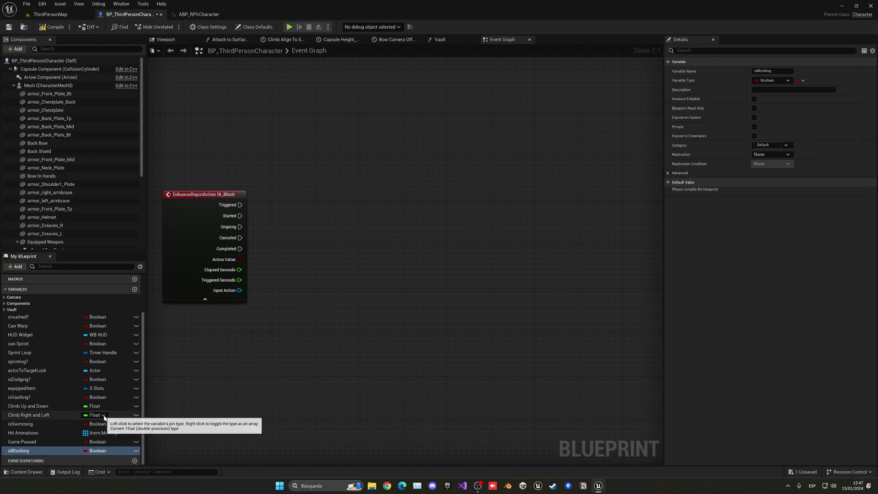
drag(19, 450, 235, 302)
drag(274, 216, 275, 218)
click(295, 235)
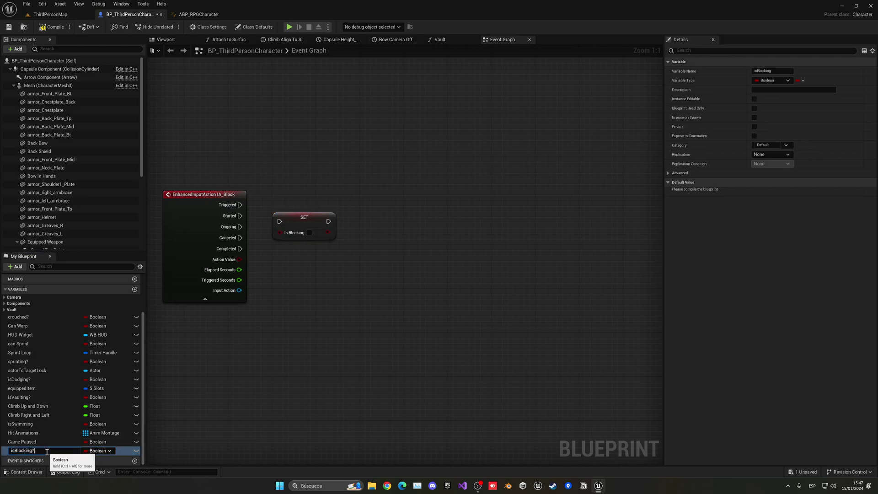
key(Return)
- Connect the Started output of IA_Block to the Set Is Blocking? node and set its value to true
drag(242, 216, 285, 225)
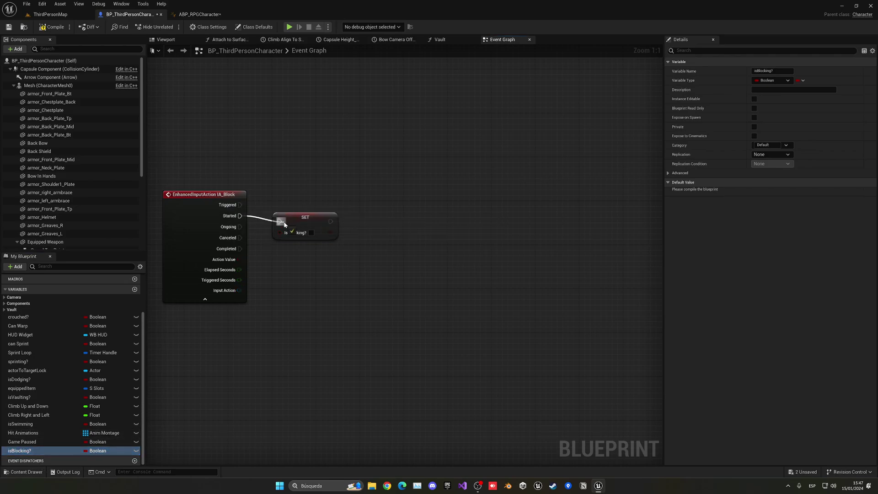
click(311, 233)
drag(314, 226, 325, 219)
- Duplicate the Set Is Blocking? node with its value off, connect it to Completed, and collapse the IA_Block event's extra pins
click(276, 243)
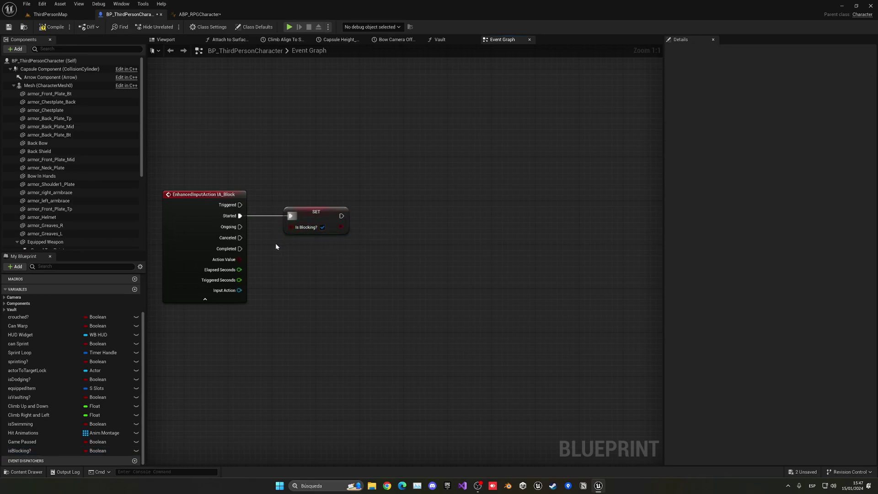
key(ctrl+v)
drag(240, 249, 285, 250)
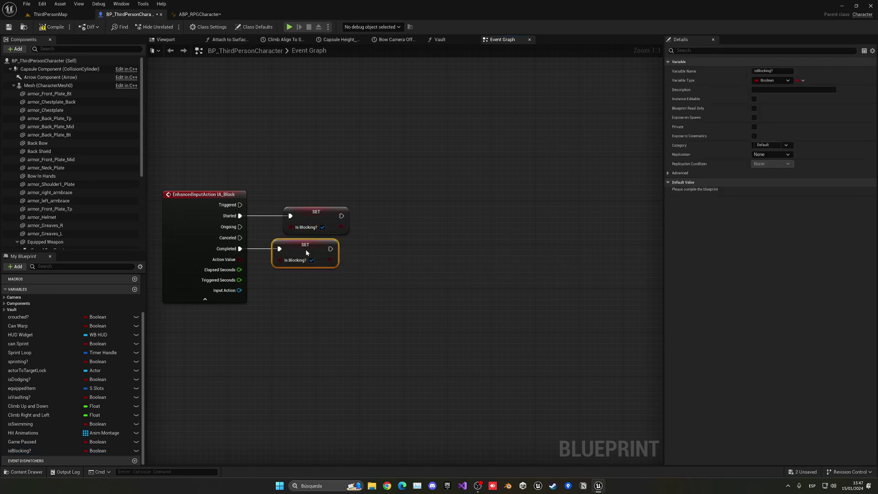
click(205, 299)
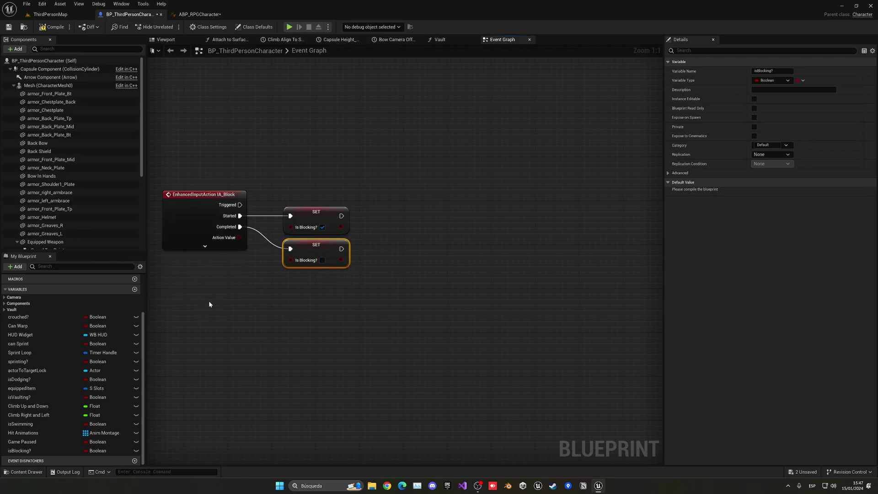
click(276, 263)
right_drag(287, 267, 312, 313)
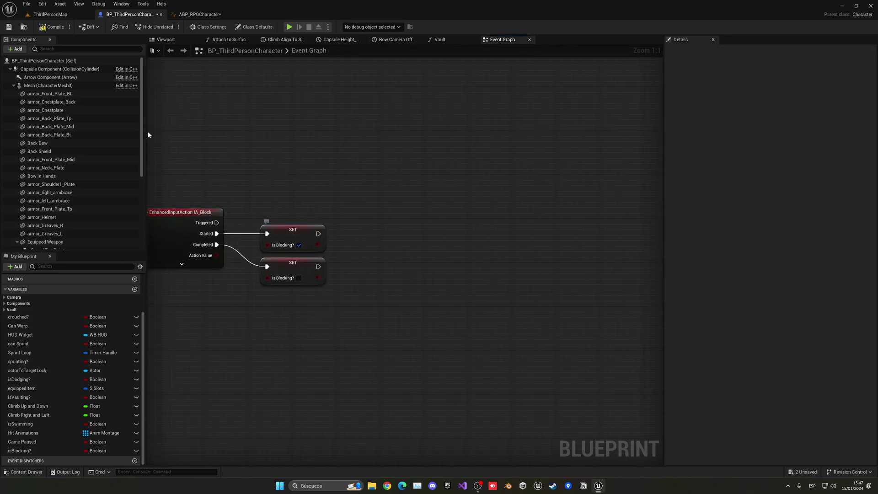
- Open the ABP_RPGCharacter Event Graph and place a copy of the Character reference near the Set Swimming node
click(200, 14)
click(239, 40)
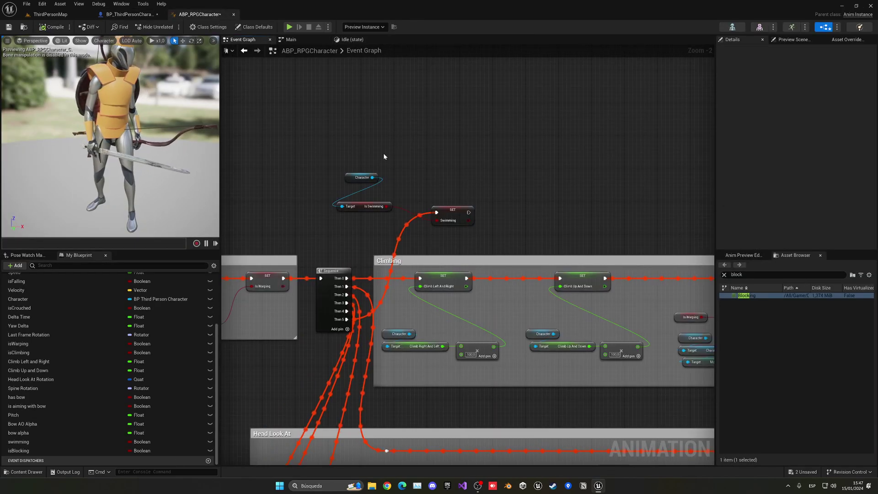
scroll(394, 190, up, 3)
right_drag(417, 194, 408, 220)
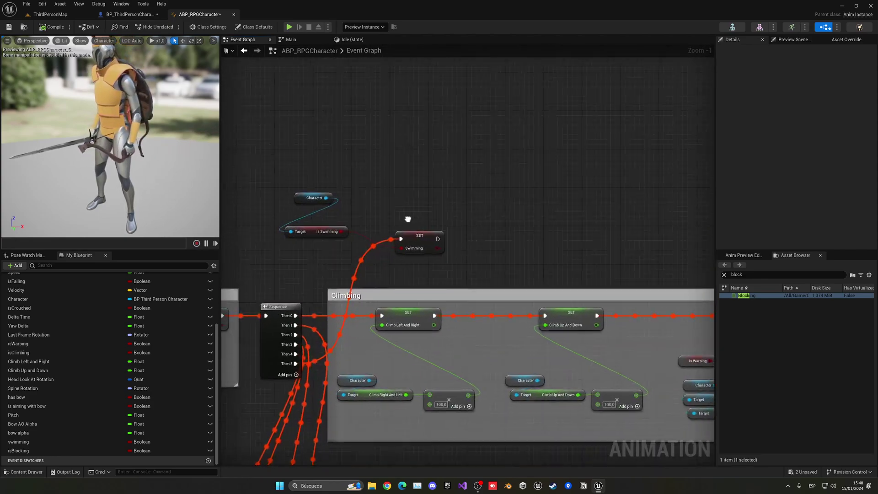
click(297, 200)
click(393, 177)
key(ctrl+v)
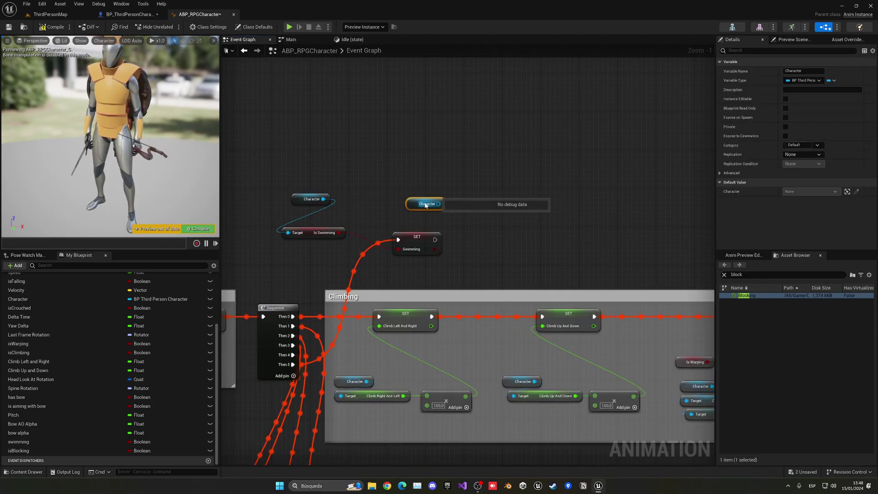
- Get Is Blocking? from the copied Character reference and use it in a Set Is Blocking node chained after Set Swimming
drag(438, 203, 467, 219)
text(blocking)
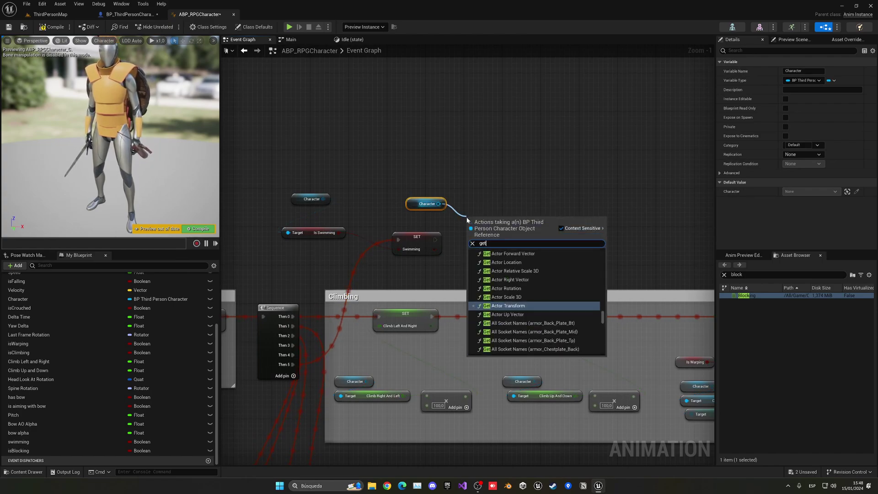
key(Return)
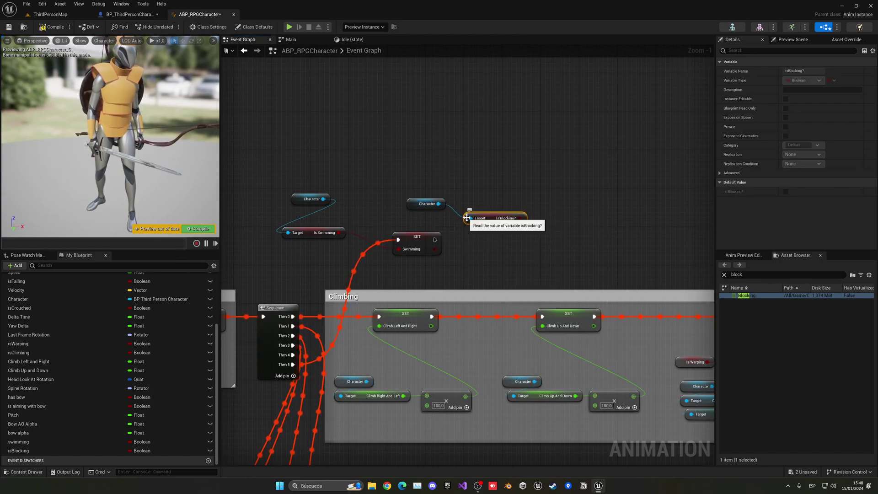
drag(42, 451, 479, 240)
click(491, 256)
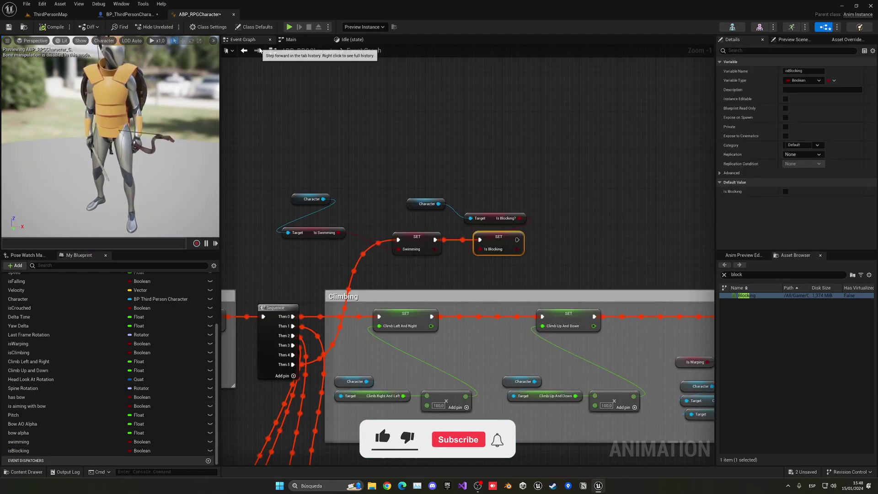
- Play-test ThirdPersonMap to check the block input, then end the session
click(50, 14)
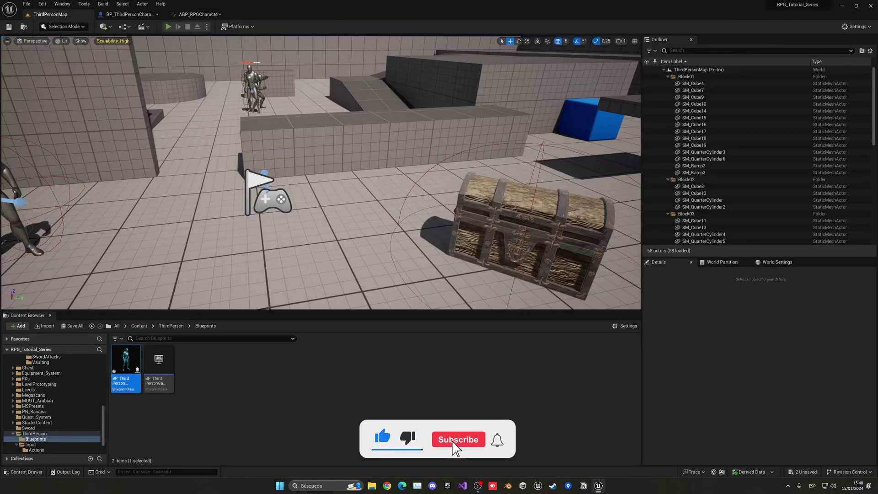
key(alt+p)
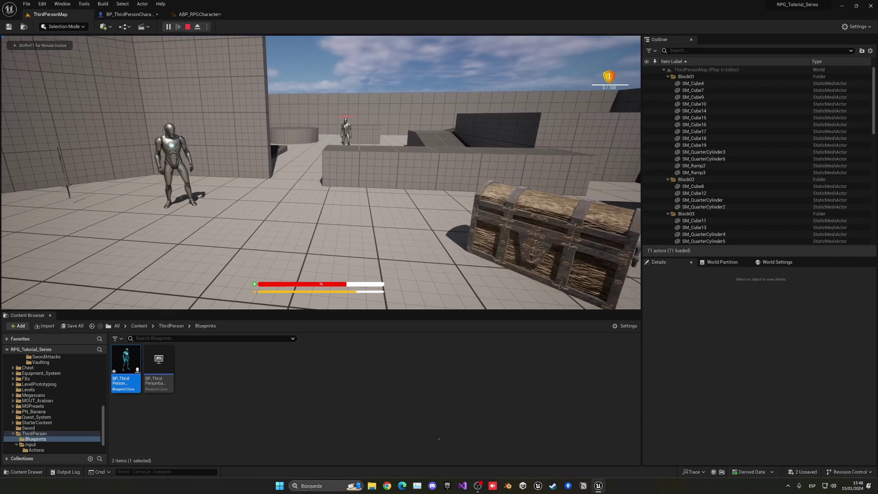
key(shift+F1)
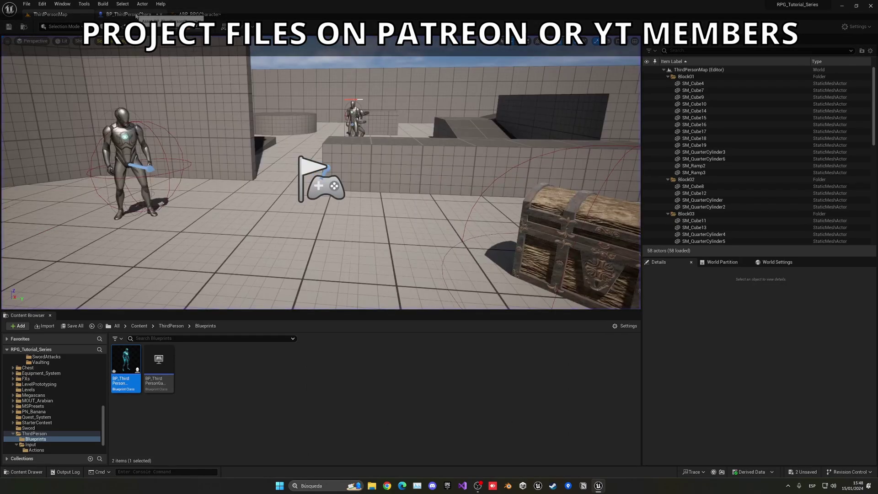
- Open the Idle state of ABP_RPGCharacter and move the blocking blend nodes and Output Animation Pose farther from the bow blend
click(133, 14)
click(200, 14)
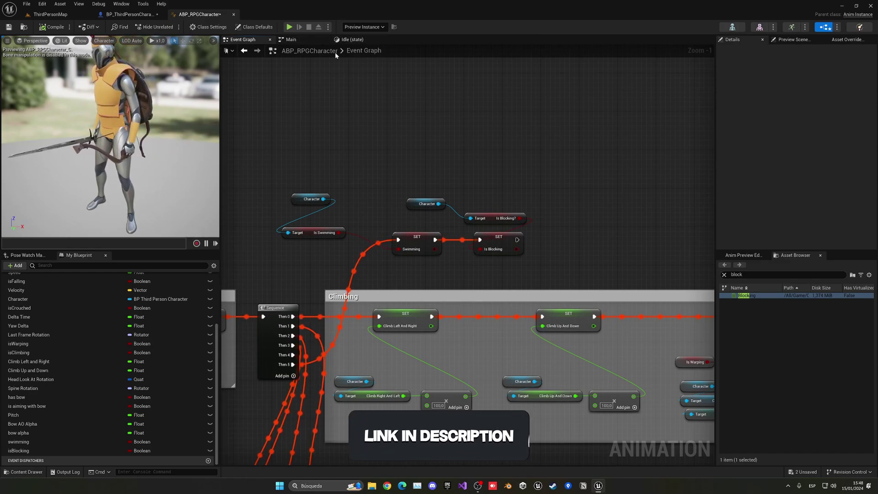
click(345, 40)
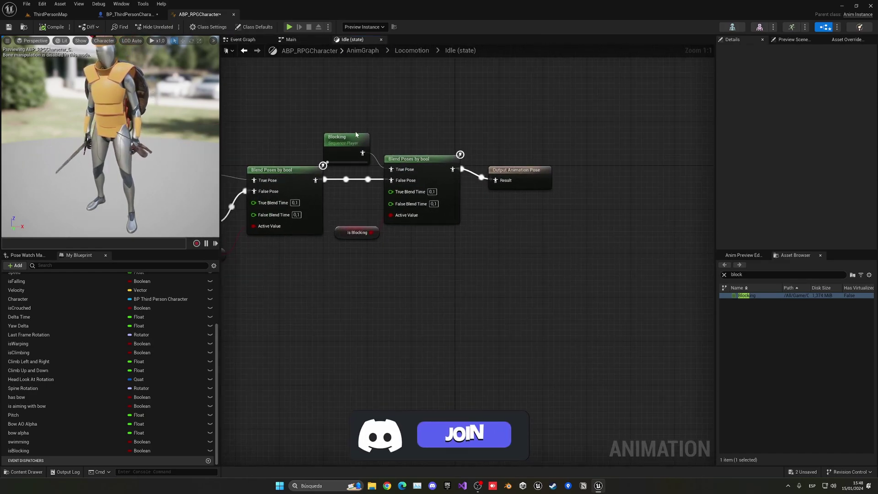
drag(353, 103, 508, 249)
drag(408, 160, 468, 160)
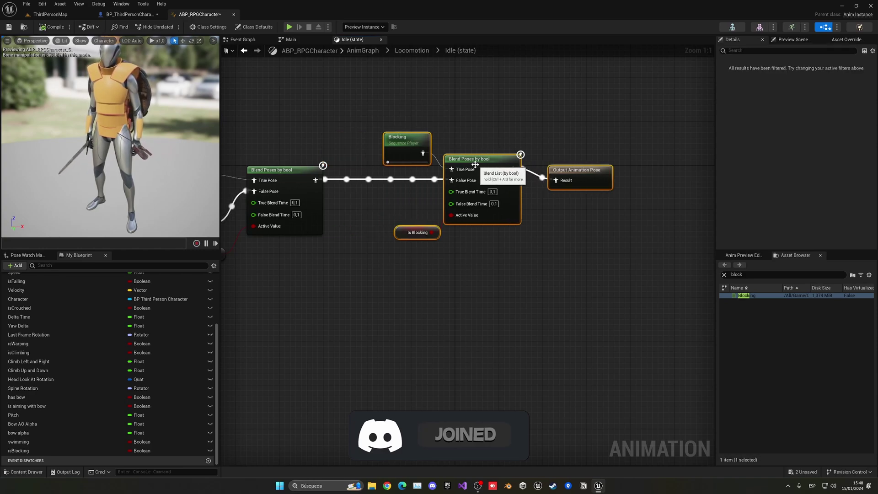
click(413, 120)
- Move the Blocking player clear of the blend and insert an Apply Mesh Space Additive node between it and True Pose
drag(387, 137, 258, 80)
drag(302, 98, 332, 114)
text(additi)
click(377, 160)
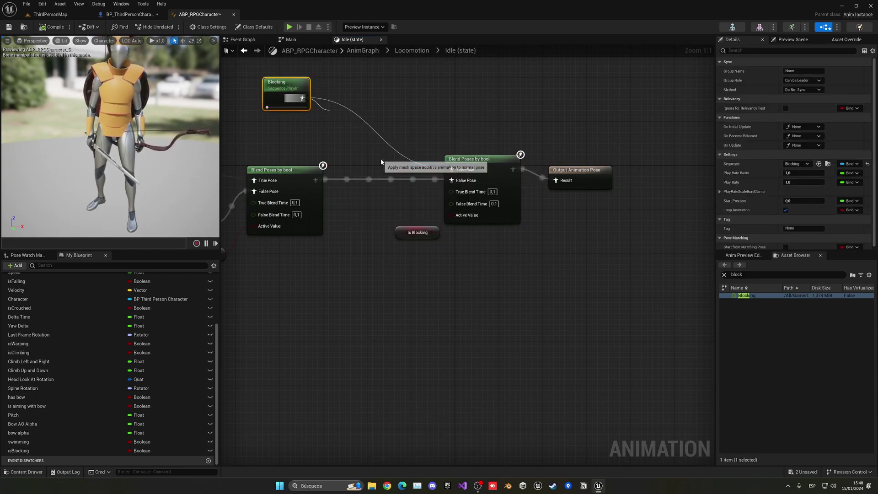
drag(368, 123, 396, 112)
right_drag(396, 112, 426, 127)
drag(426, 127, 420, 117)
- Duplicate the Idle_Break player and connect the copy to the Base input of Apply Mesh Space Additive
right_drag(266, 160, 333, 163)
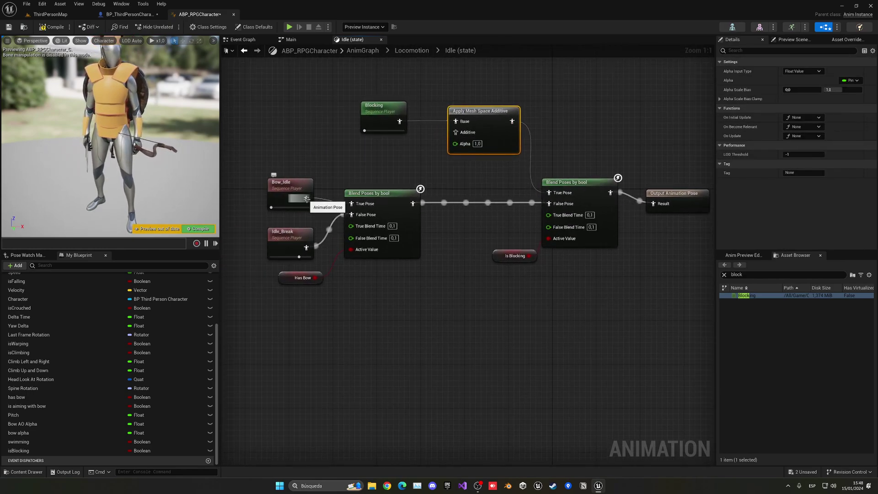
click(309, 236)
key(ctrl+c)
key(ctrl+v)
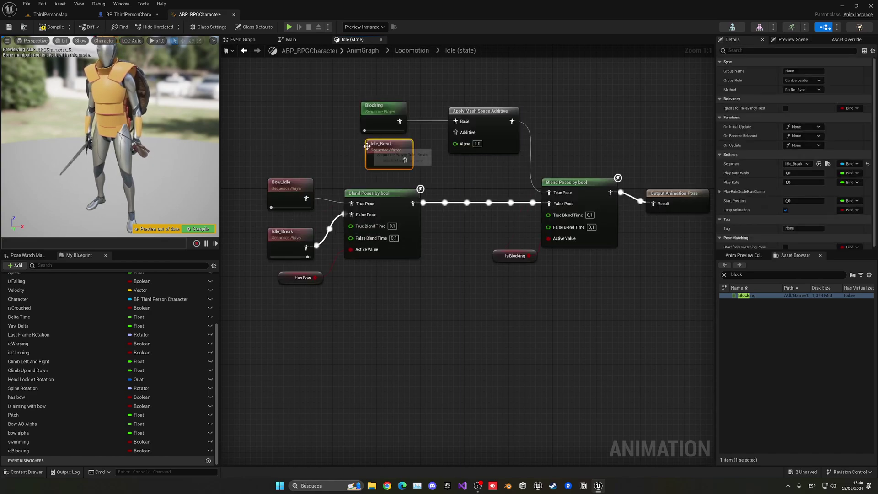
drag(458, 137, 458, 134)
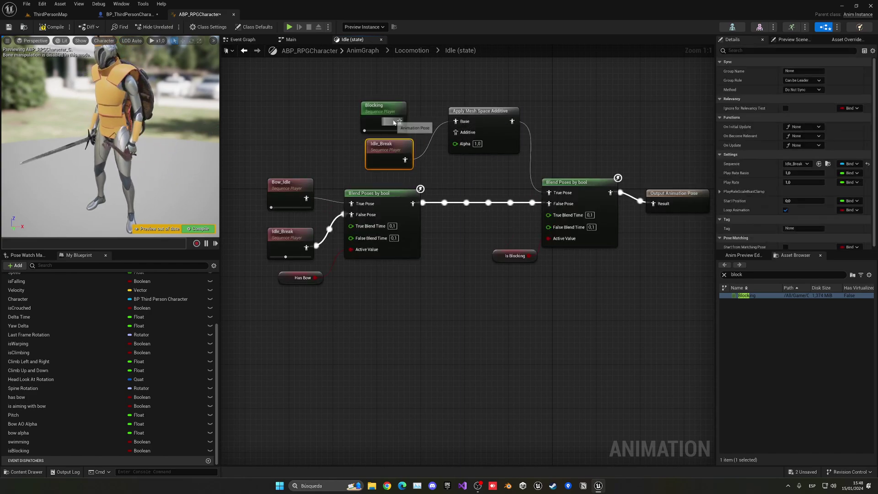
- Connect the Blocking player to the Additive input and arrange it beneath the Idle_Break copy
mouse_move(367, 106)
mouse_down()
mouse_move(422, 161)
mouse_move(384, 101)
mouse_up()
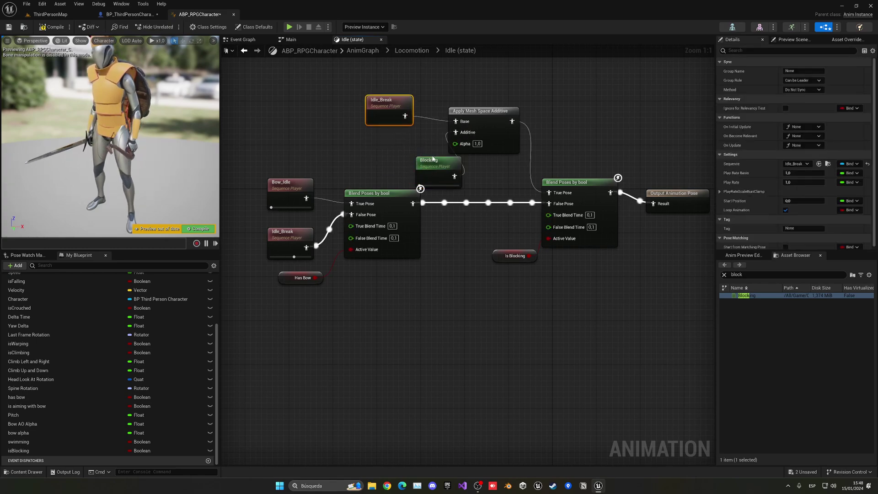
drag(426, 163, 381, 142)
click(480, 115)
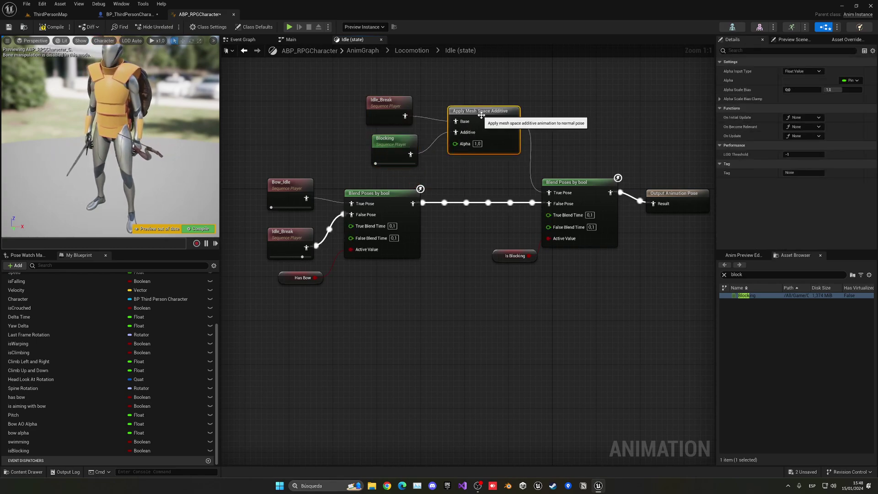
- Play-test ThirdPersonMap to check the additive blocking pose while idle, then stop the simulation
click(50, 14)
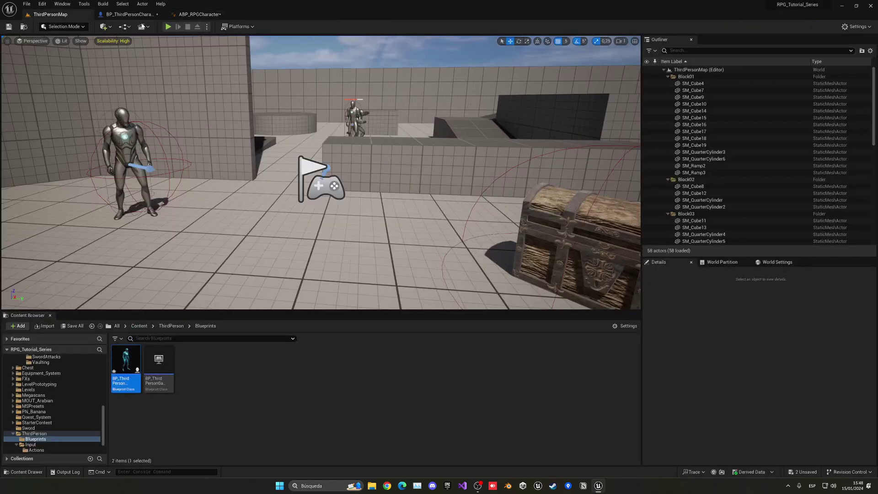
click(168, 27)
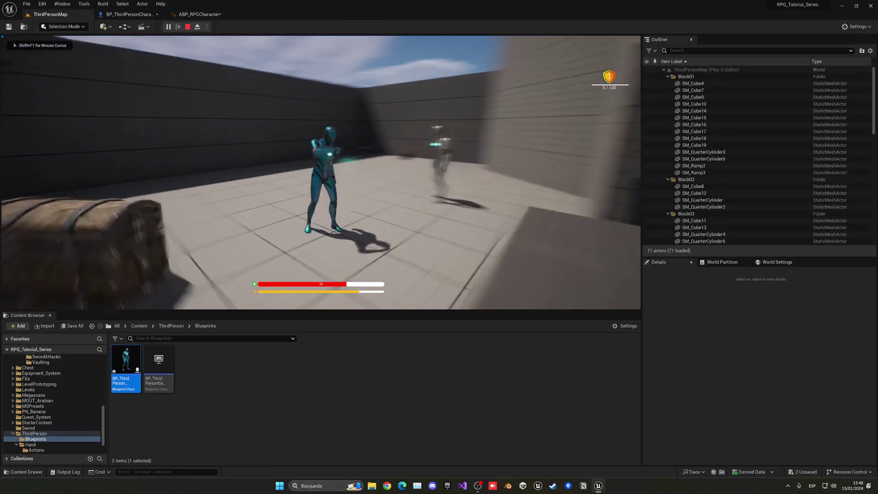
key(Escape)
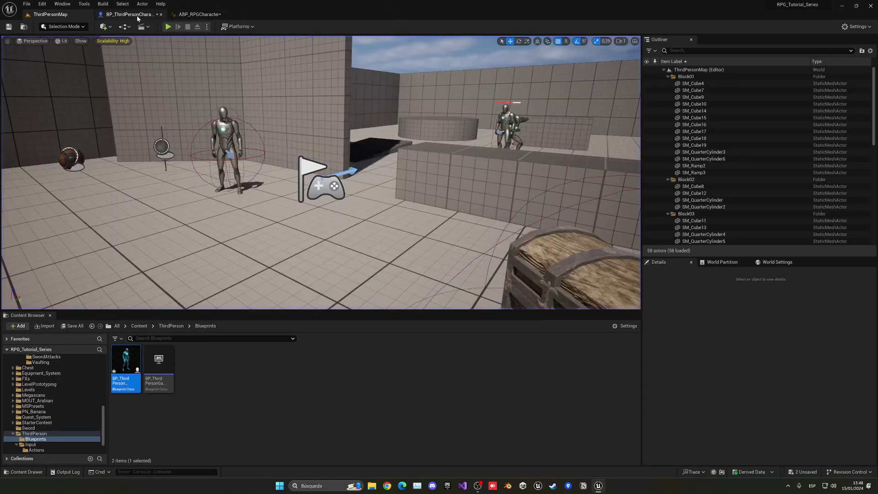
- Copy the Idle state's upper Idle_Break, Blocking and Apply Mesh Space Additive nodes into the Walk/Run state
click(197, 15)
drag(337, 86, 471, 151)
key(Delete)
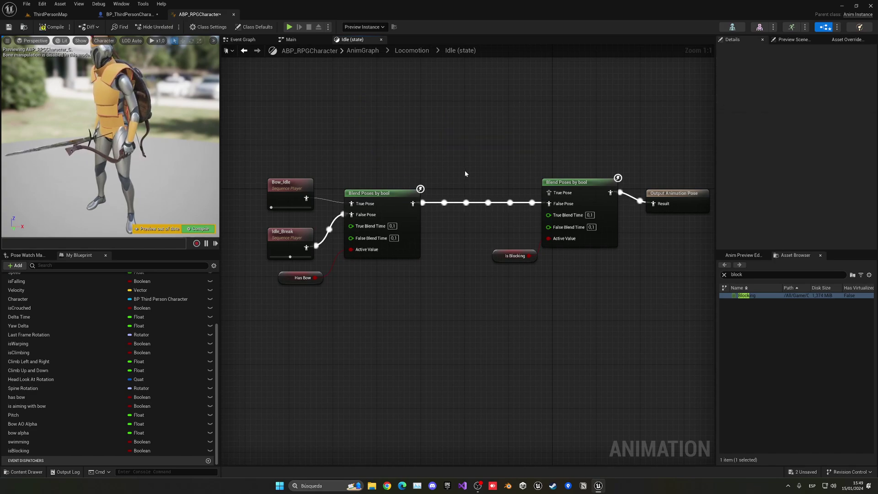
key(ctrl+z)
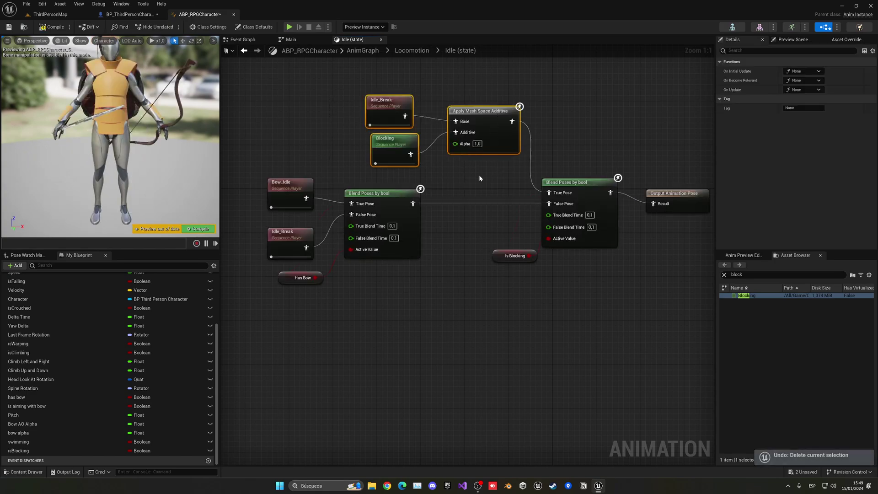
click(412, 50)
double_click(572, 232)
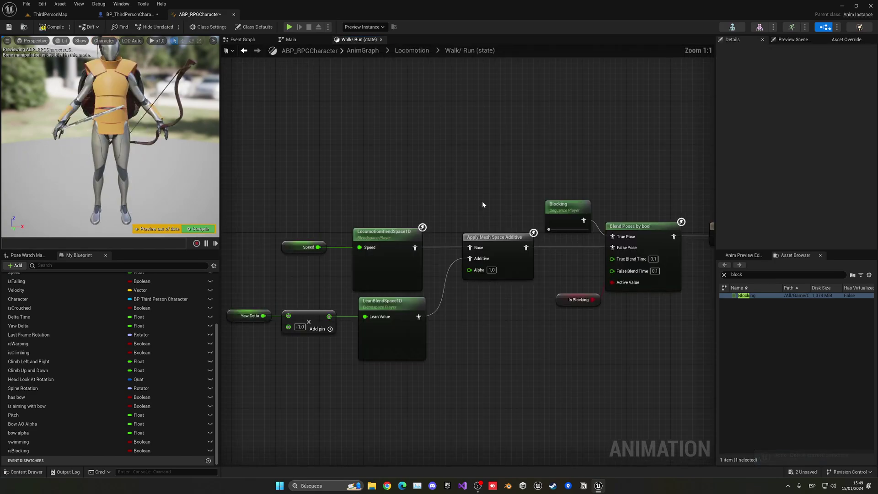
key(ctrl+v)
- Connect the pasted Apply Mesh Space Additive to the blocking blend's True Pose and delete the old standalone Blocking player
drag(565, 165, 554, 160)
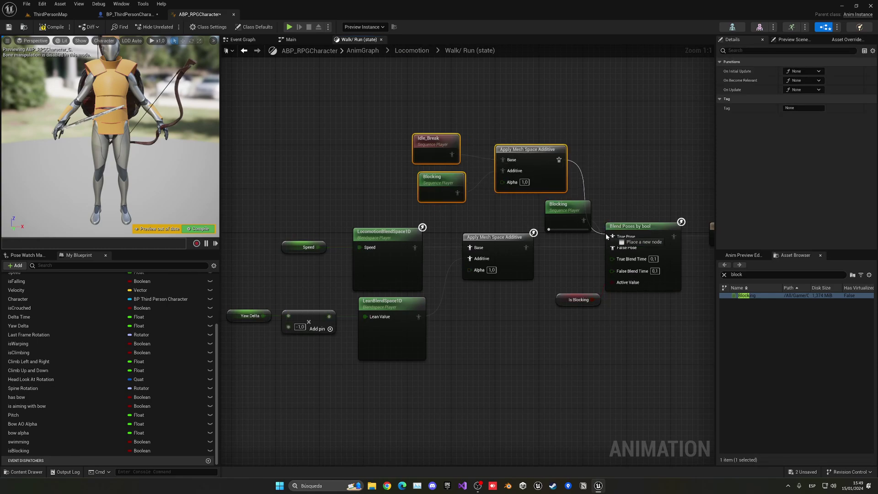
drag(606, 236, 611, 236)
click(561, 217)
key(Delete)
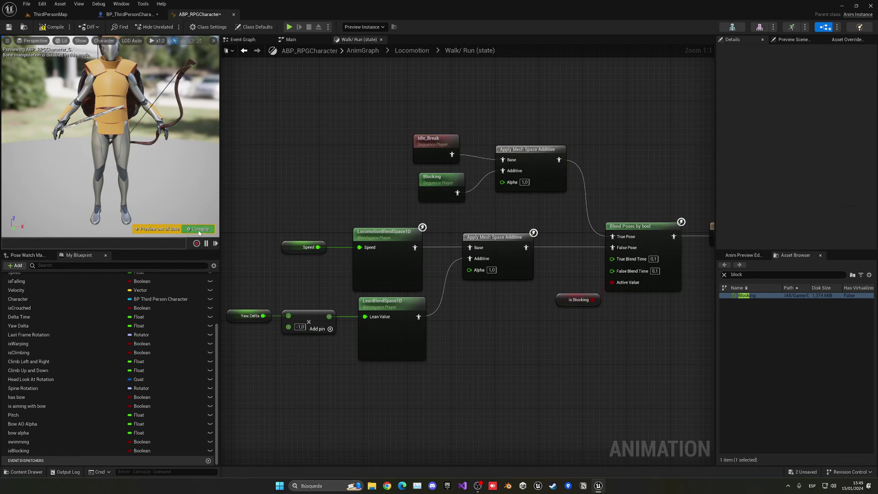
- Compile ABP_RPGCharacter and return to the ThirdPersonMap level
click(199, 230)
click(70, 17)
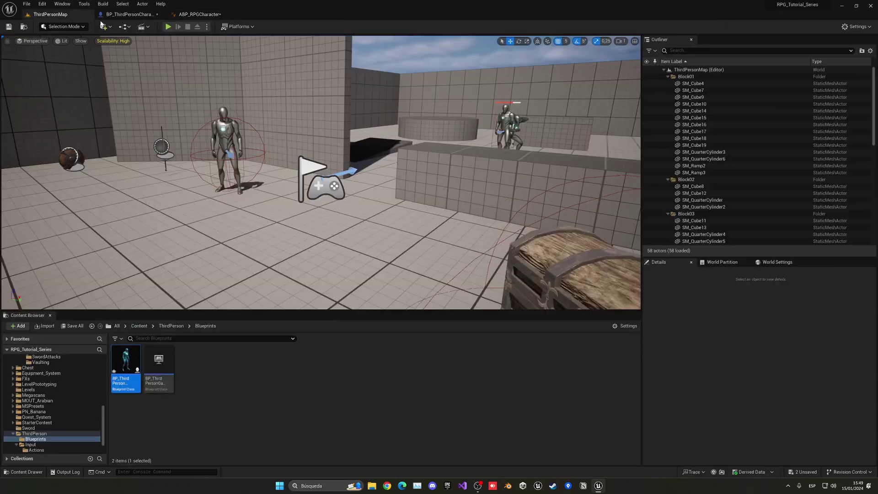
- Play-test ThirdPersonMap by running the character around to check the blocking pose in motion, and stop the simulation
click(168, 27)
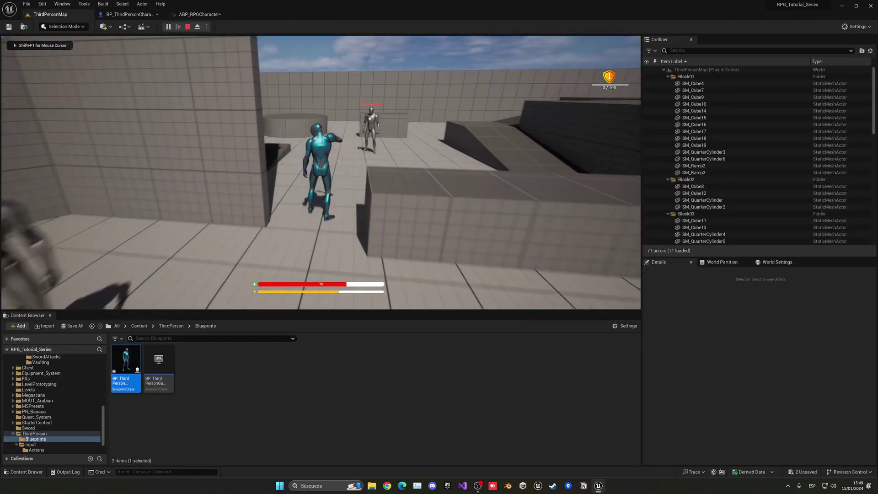
key(w)
key(w)
key(Escape)
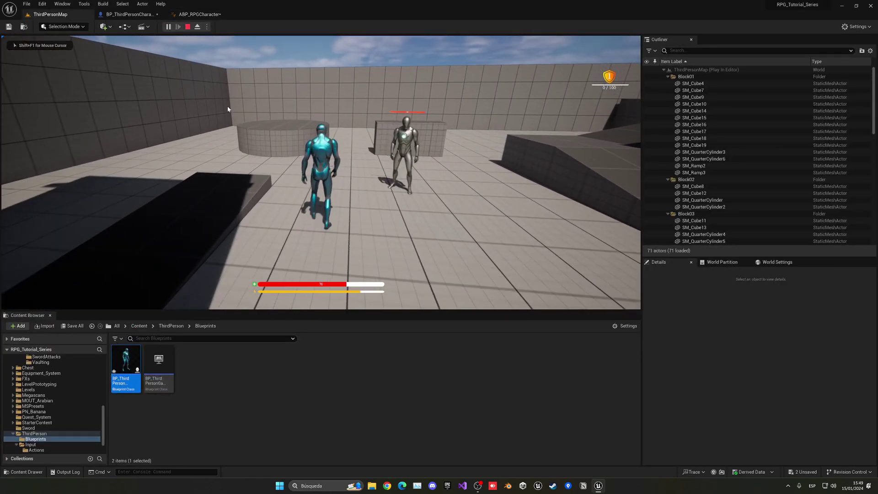
- Delete the Idle_Break player from the Walk/Run state's blocking branch in ABP_RPGCharacter
click(180, 15)
right_drag(389, 162, 349, 160)
click(395, 180)
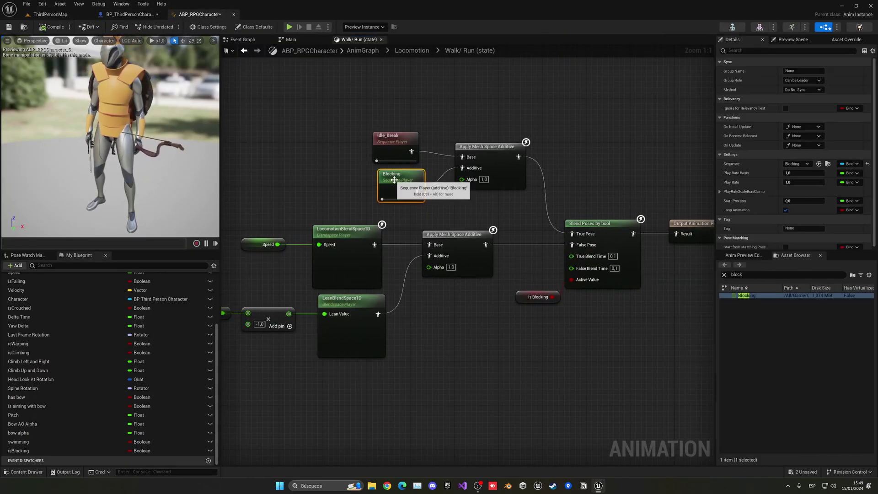
click(390, 138)
key(Delete)
right_drag(382, 240, 435, 222)
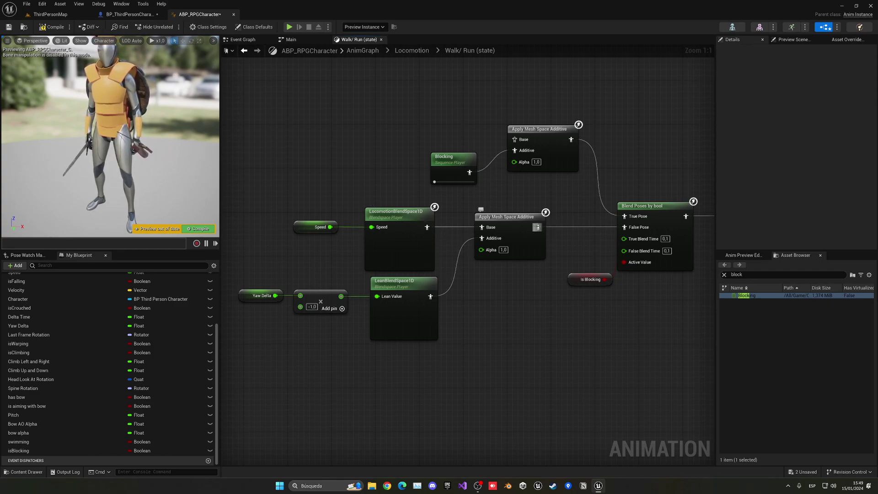
- Duplicate the Walk/Run locomotion and lean blend nodes and connect the copy to the Base of Blocking's Apply Mesh Space Additive
drag(516, 145, 516, 144)
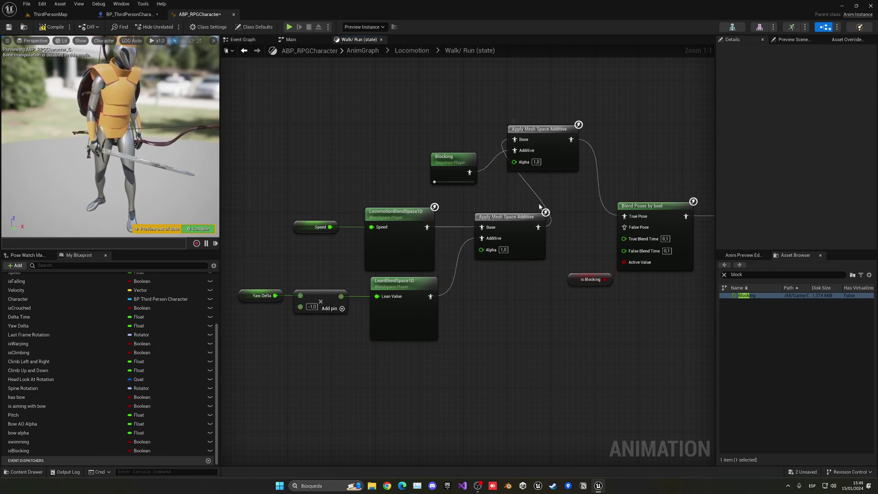
key(ctrl+z)
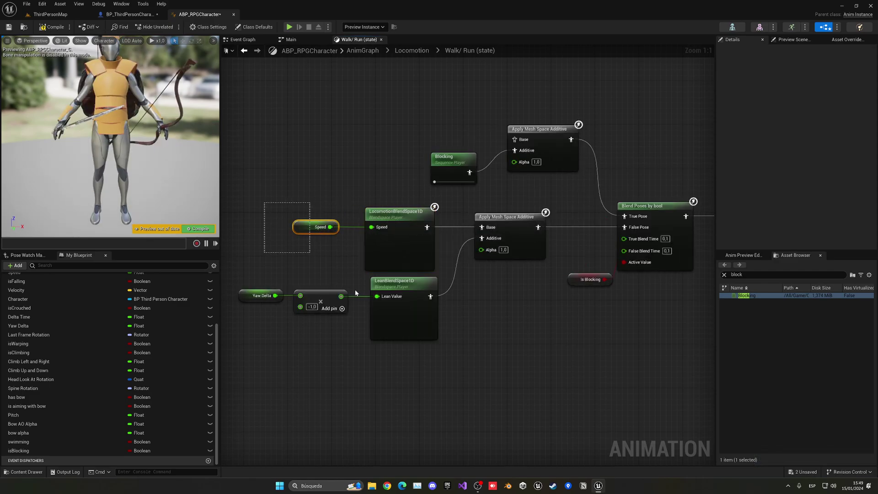
drag(382, 306, 492, 337)
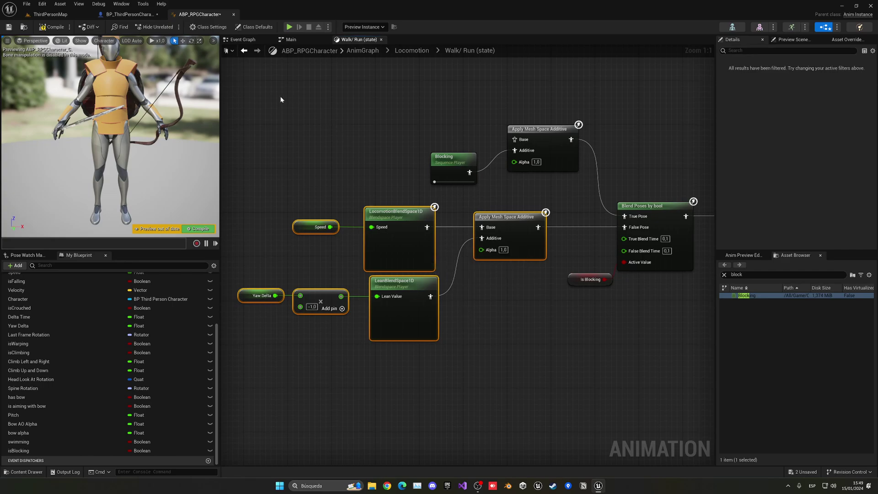
key(ctrl+c)
key(ctrl+v)
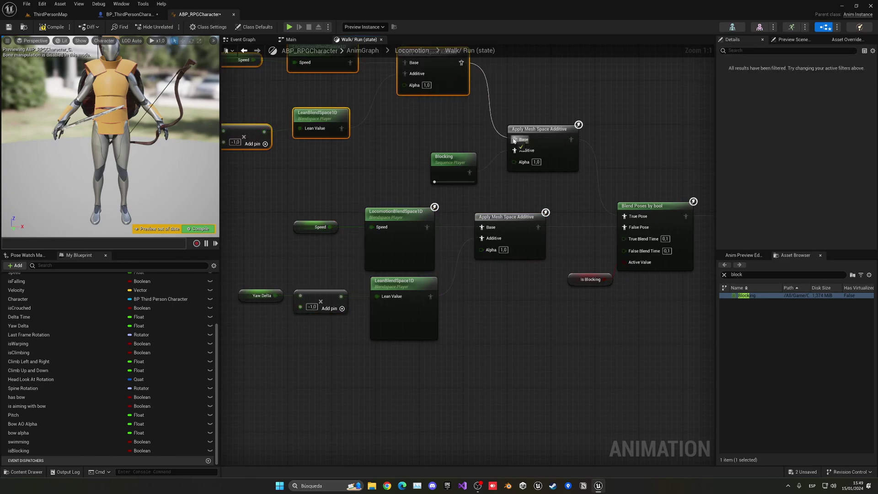
right_drag(478, 151, 492, 181)
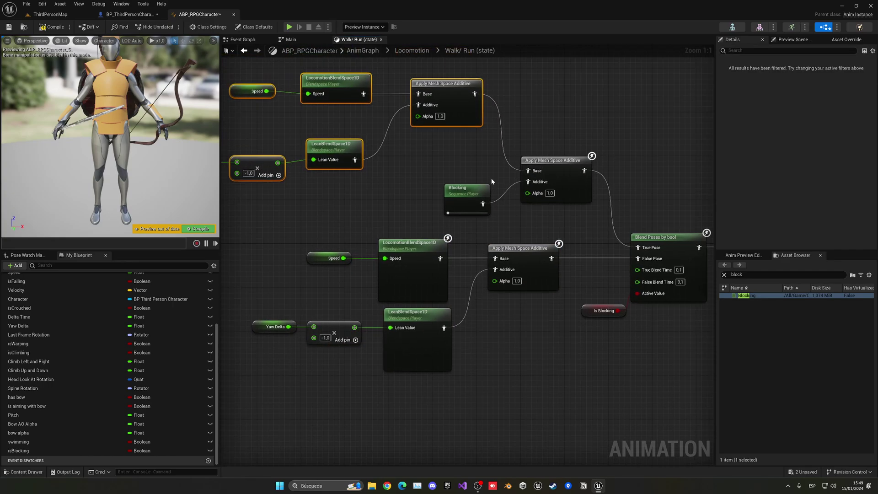
- Compile ABP_RPGCharacter, play-test ThirdPersonMap to check the blocking pose while running, and stop the simulation
click(56, 27)
click(59, 16)
click(167, 27)
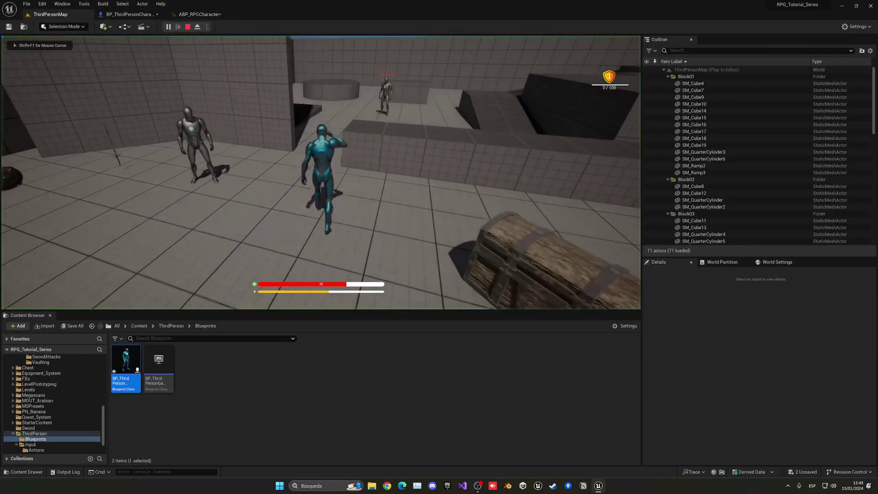
key(w)
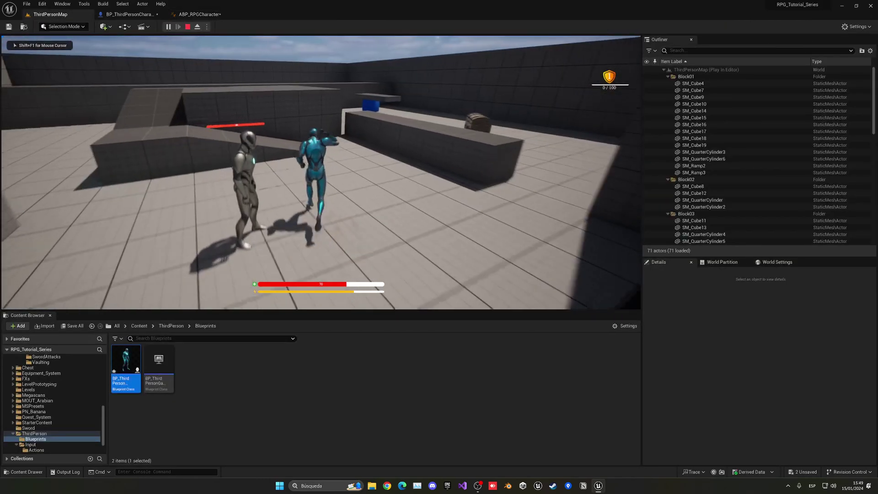
key(w)
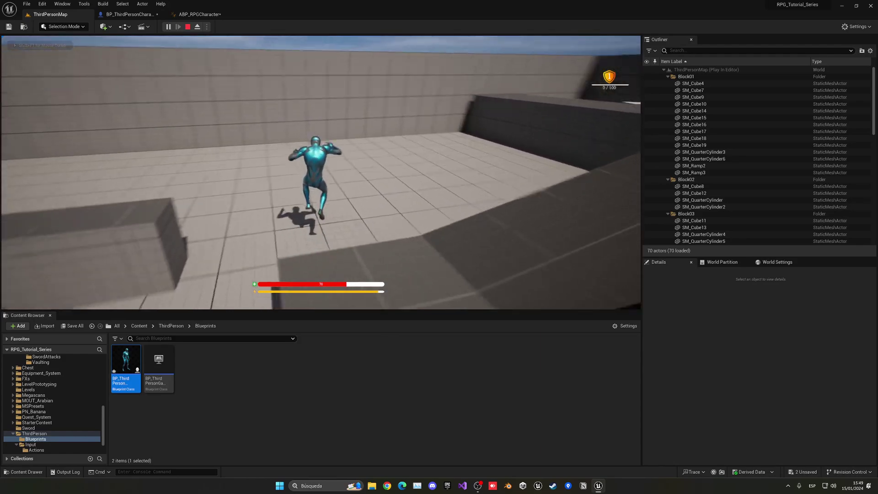
key(w)
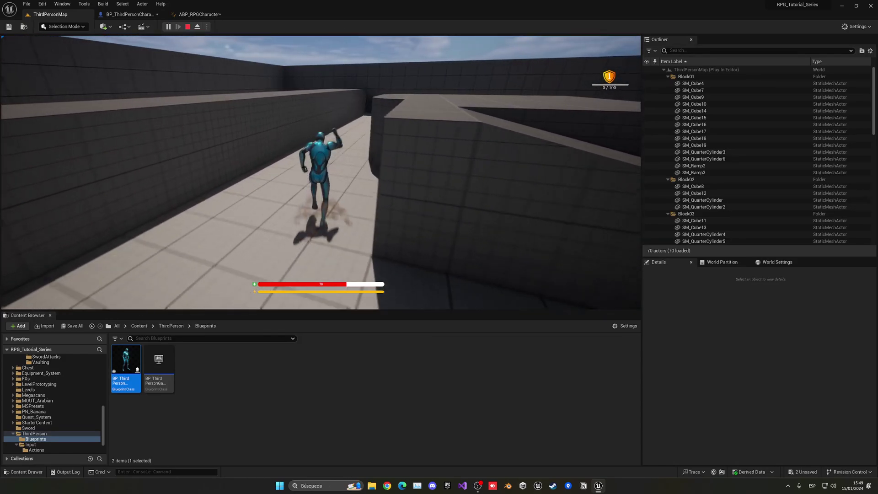
key(Escape)
- Delete the two Apply Mesh Space Additive nodes from the Walk/Run state's upper blocking branch
click(136, 16)
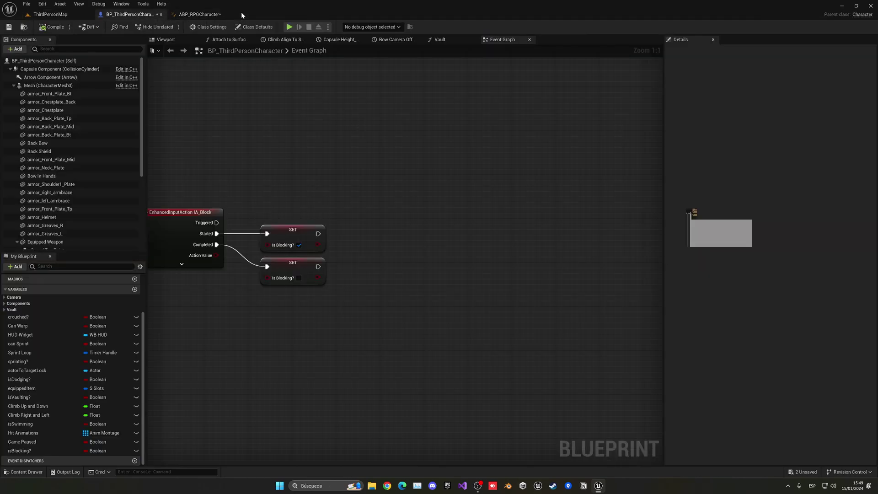
click(207, 26)
click(208, 16)
click(434, 104)
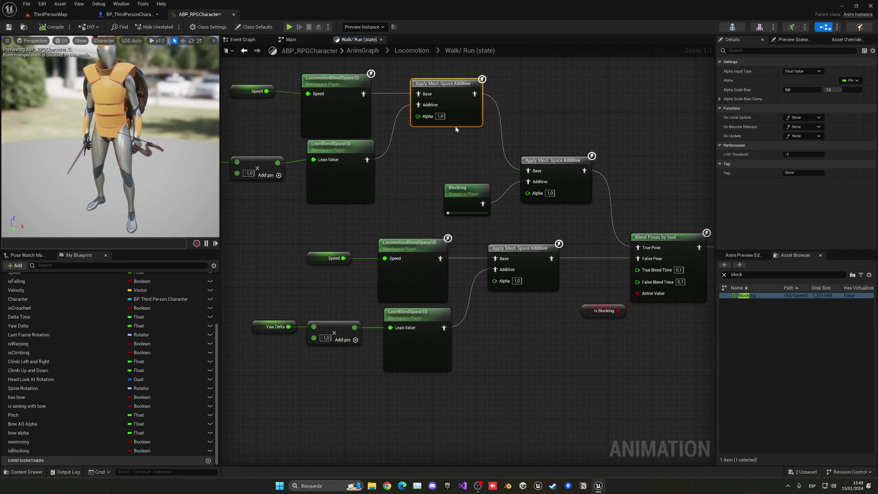
right_drag(456, 129, 502, 158)
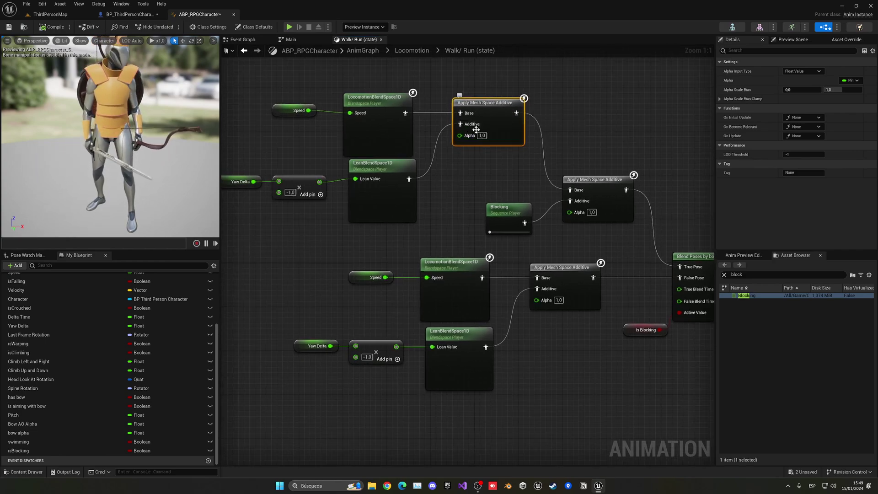
key(Delete)
click(604, 180)
right_drag(608, 157, 518, 138)
key(Delete)
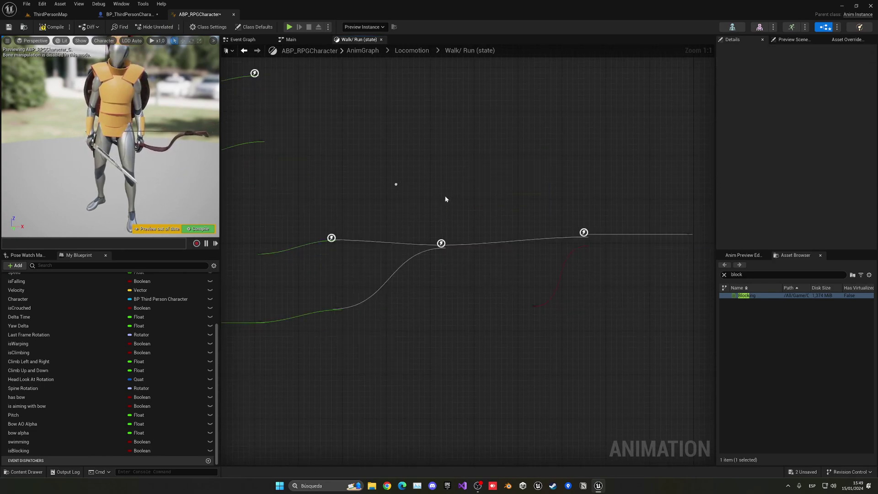
- Add a Layered blend per bone node with Blocking feeding Blend Poses 0 and its output connected to the blocking blend's True Pose
drag(437, 203, 471, 174)
text(blend )
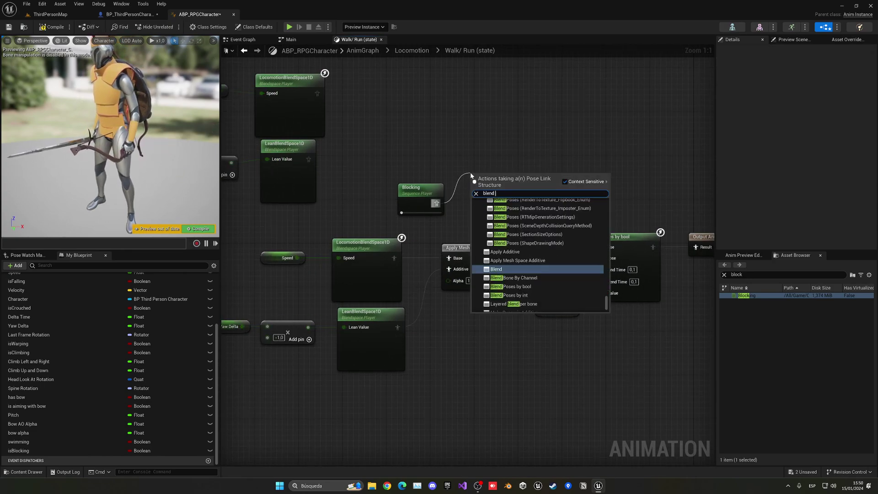
text(per bone)
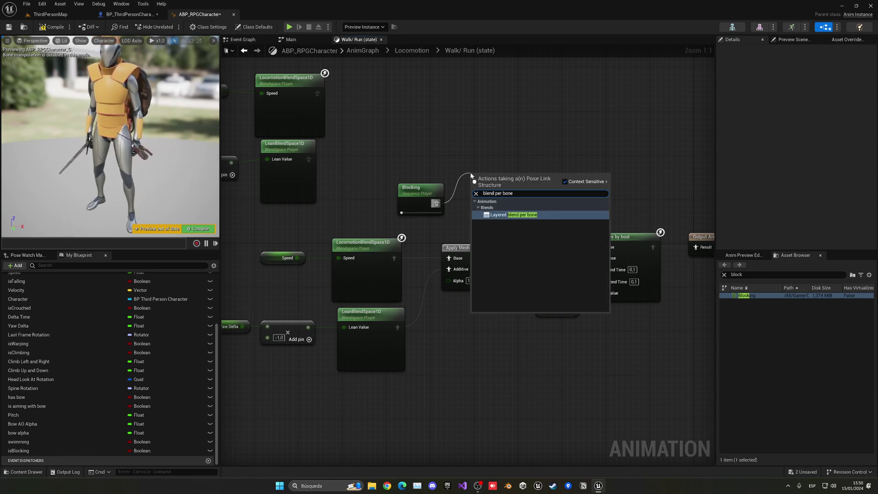
key(Return)
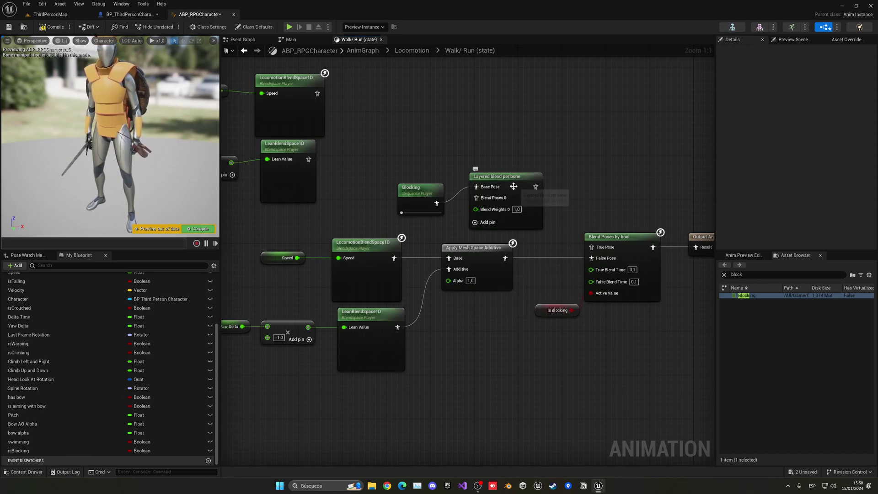
drag(594, 248, 594, 247)
right_drag(549, 218, 560, 204)
drag(448, 190, 487, 184)
- Combine the duplicated locomotion and lean blend spaces through a copied Apply Mesh Space Additive into the layered blend's Base Pose, and compile
right_drag(358, 134, 388, 149)
right_drag(356, 96, 387, 108)
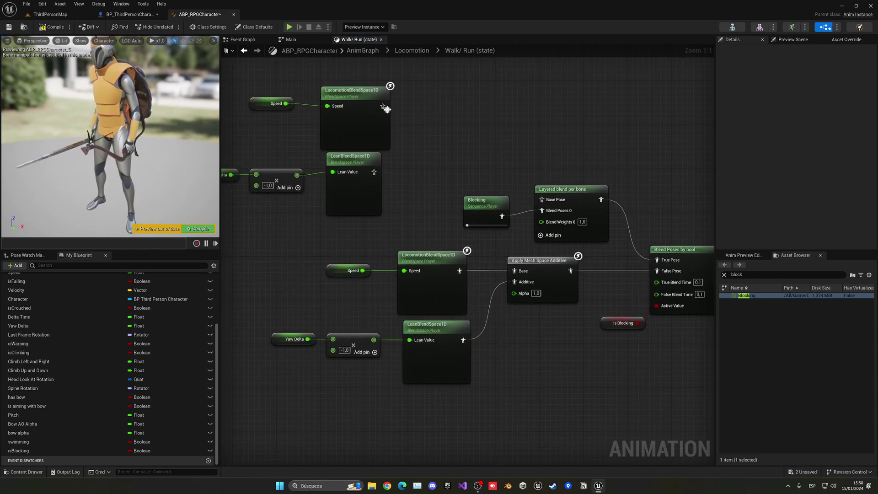
click(536, 258)
key(ctrl+c)
key(ctrl+v)
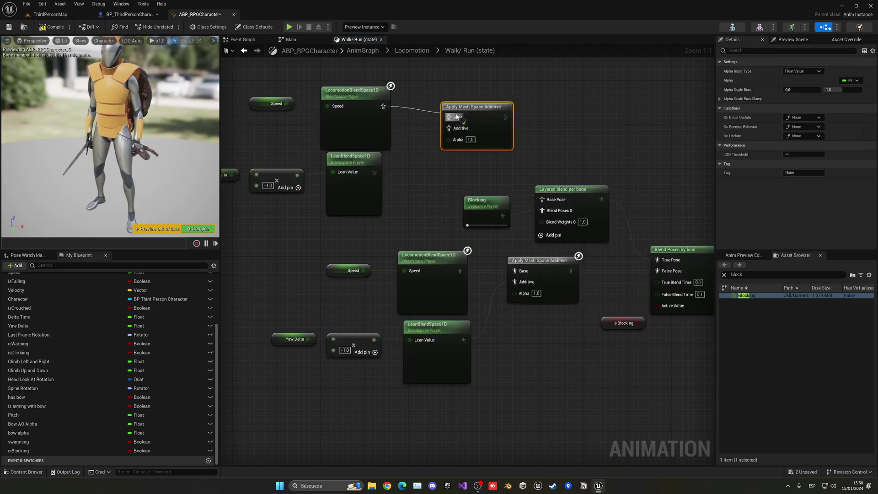
drag(470, 127, 469, 127)
click(407, 156)
drag(374, 172, 450, 128)
drag(505, 117, 545, 200)
right_drag(562, 162, 478, 149)
click(197, 228)
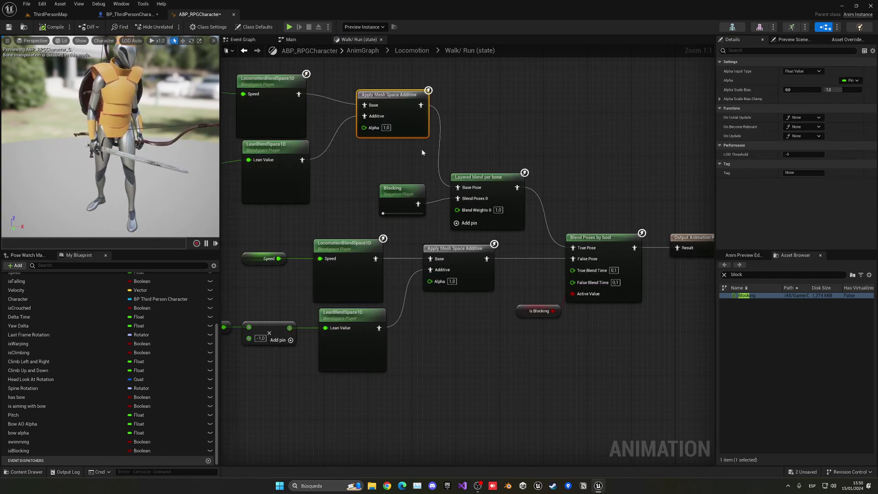
- Add a branch filter to the Layered blend per bone node with the bone name spine_02
click(485, 177)
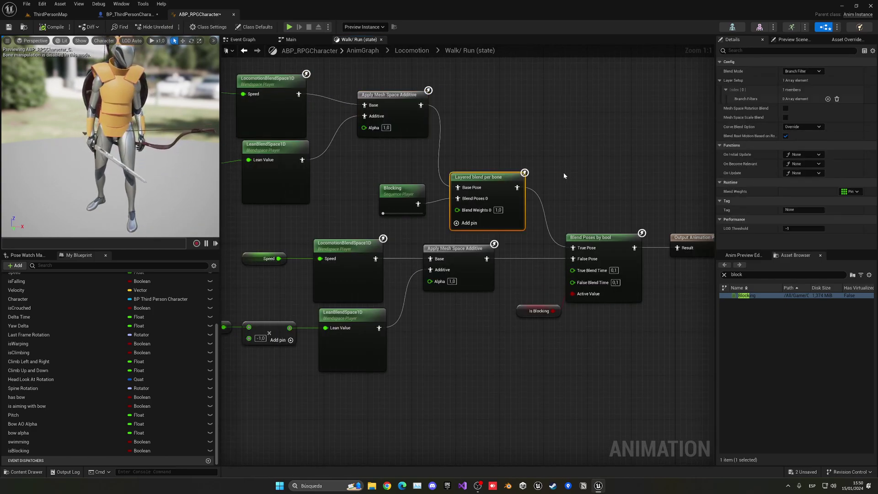
click(827, 99)
click(737, 109)
click(801, 117)
text(spine_02)
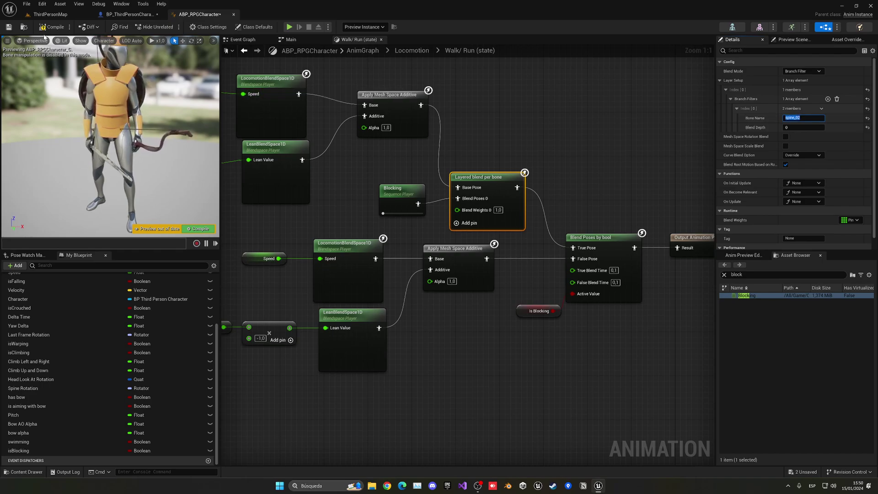
- Delete the Apply Mesh Space Additive node from the Idle state of the Locomotion state machine
click(404, 51)
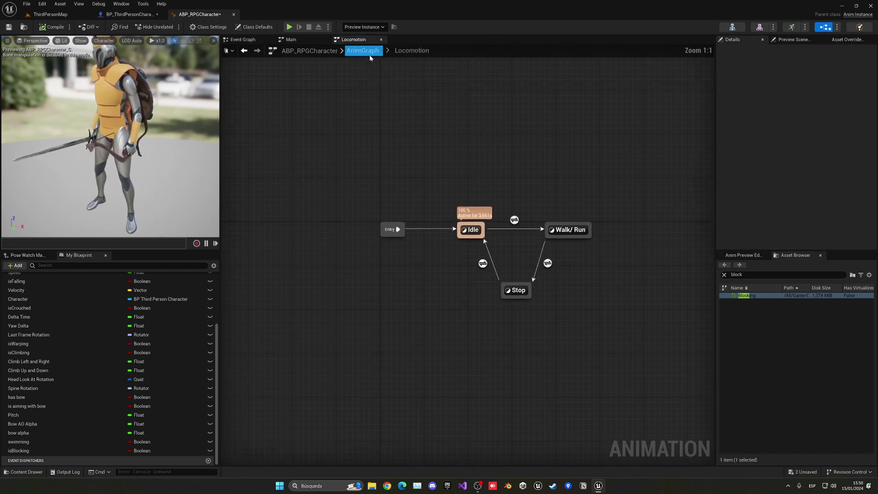
double_click(476, 234)
right_drag(475, 238, 411, 214)
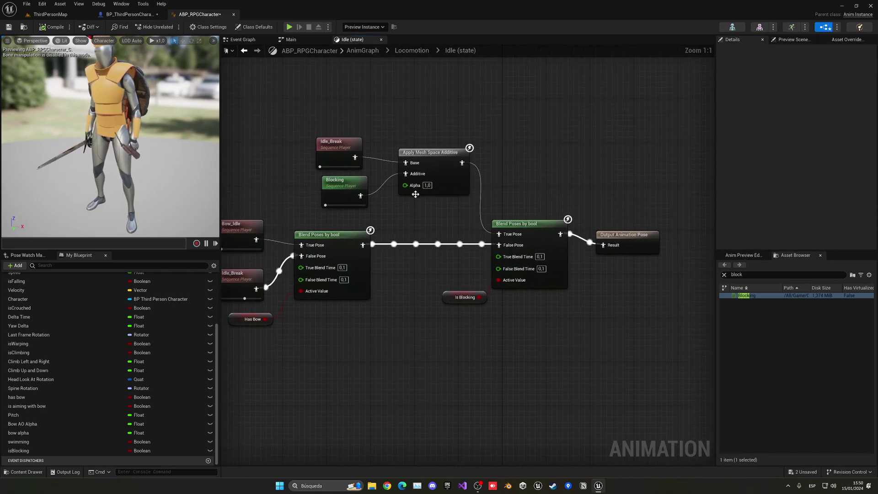
click(410, 155)
key(Delete)
- In the Idle state, move the Blocking player beside the blocking blend and delete the unconnected upper Idle_Break player
click(406, 51)
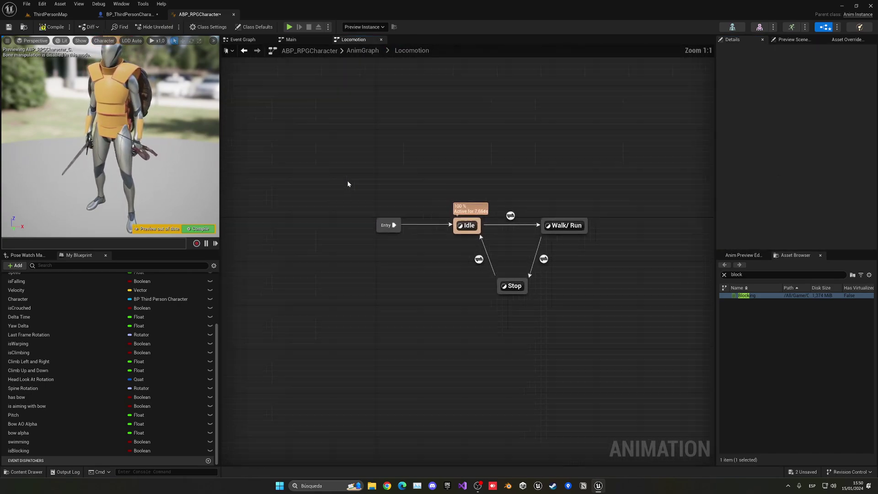
double_click(476, 240)
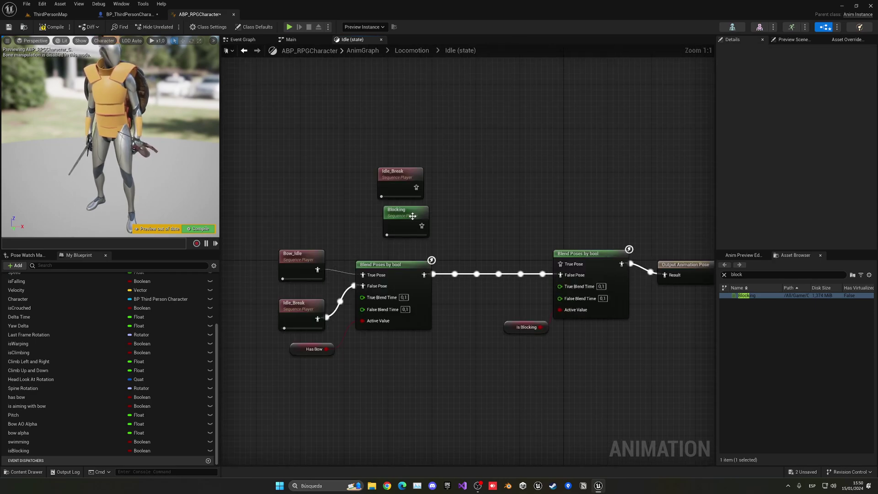
drag(412, 216, 531, 242)
click(403, 182)
key(Delete)
- Open the Blocking animation and set its Additive Anim Type to No additive
double_click(517, 228)
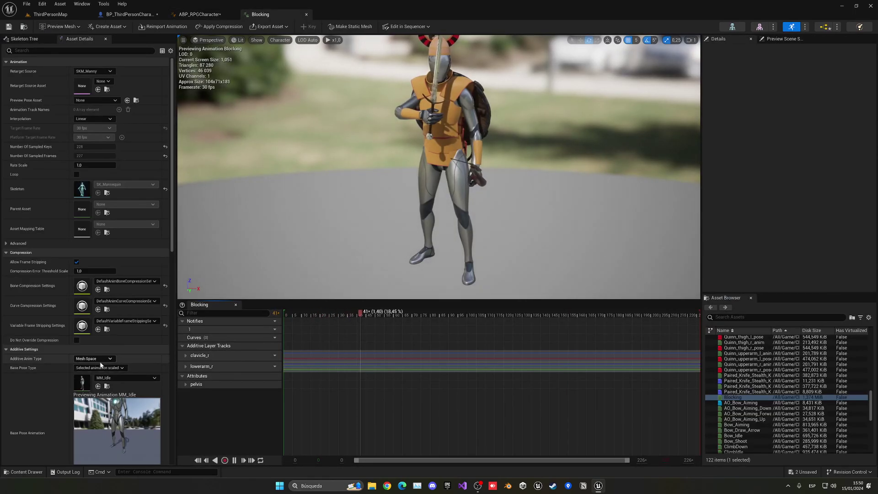
click(94, 358)
click(94, 366)
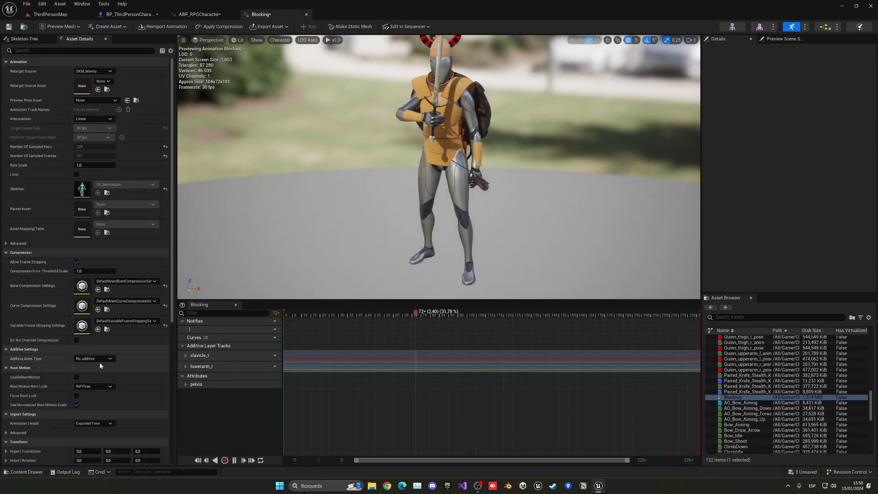
- Play-test the third-person level by running the character around the map, and end the session
click(46, 14)
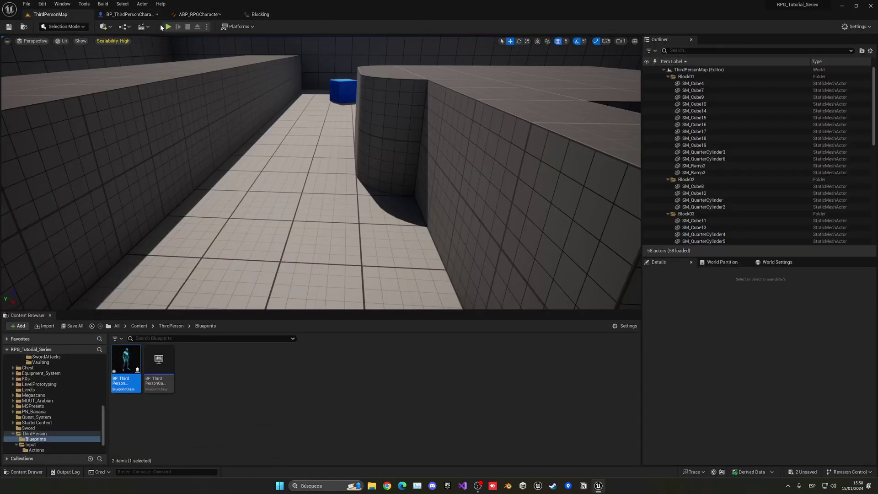
click(168, 27)
key(w)
key(w)
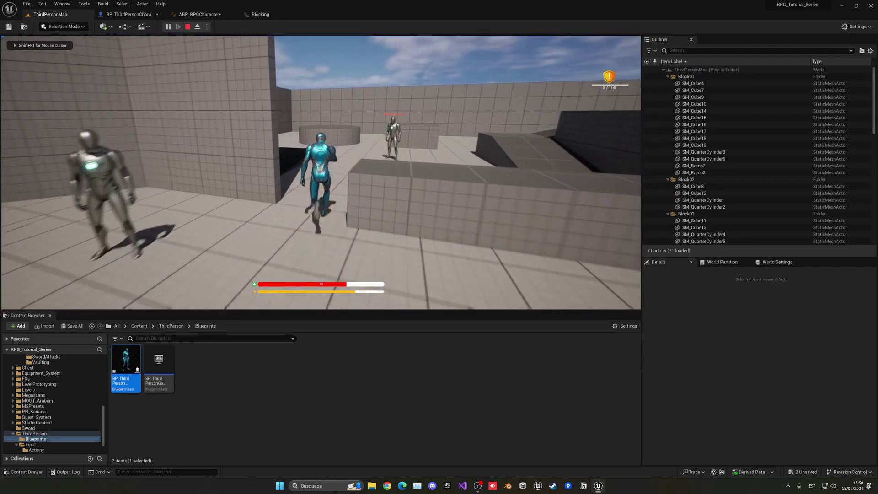
key(w)
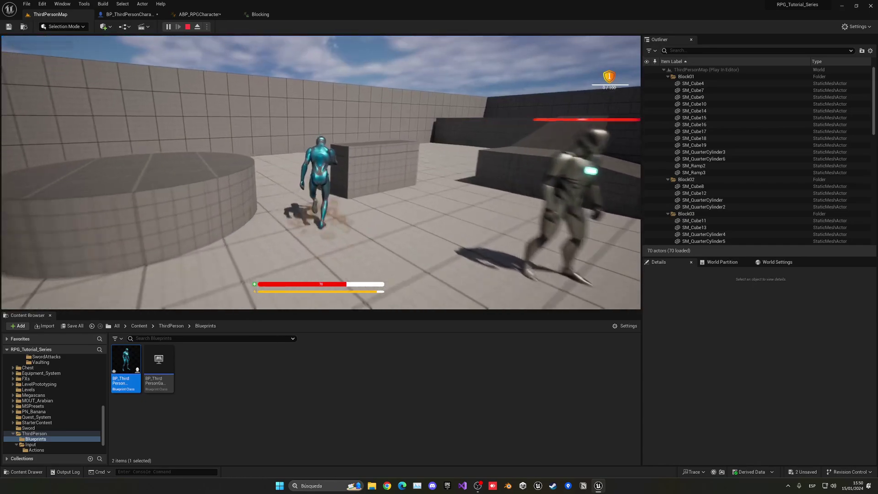
key(w)
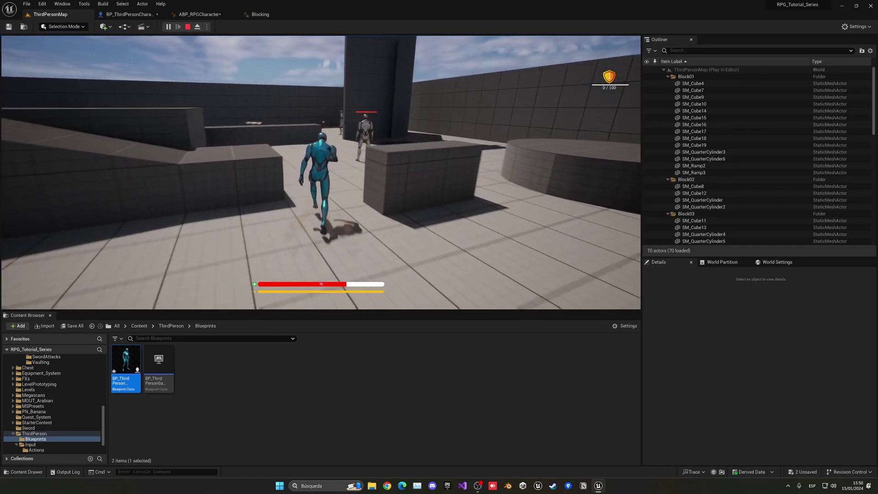
key(w)
key(Escape)
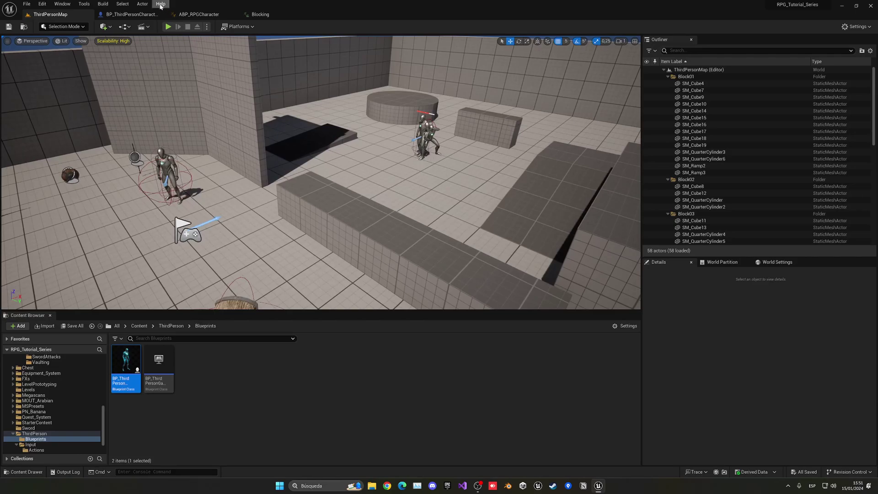
- Review the Idle state's blocking blend, close the Blocking animation editor, and view the BP_ThirdPersonCharacter model
click(187, 13)
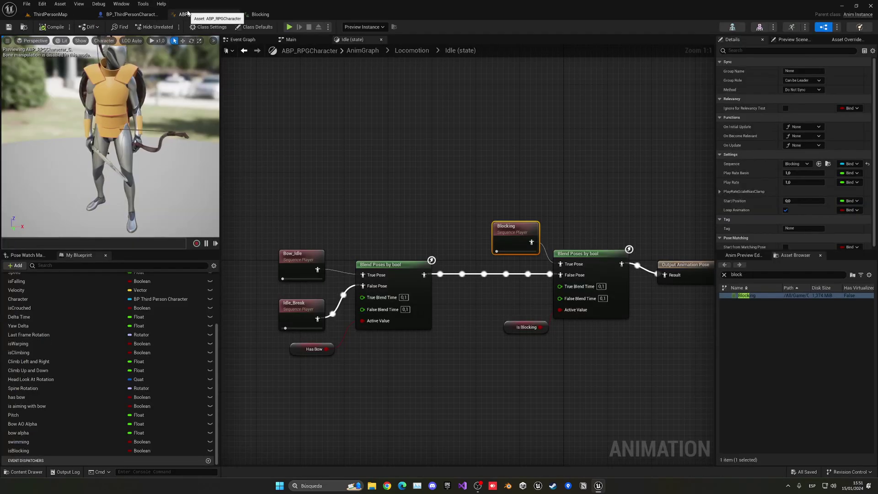
click(591, 373)
right_drag(577, 368, 531, 339)
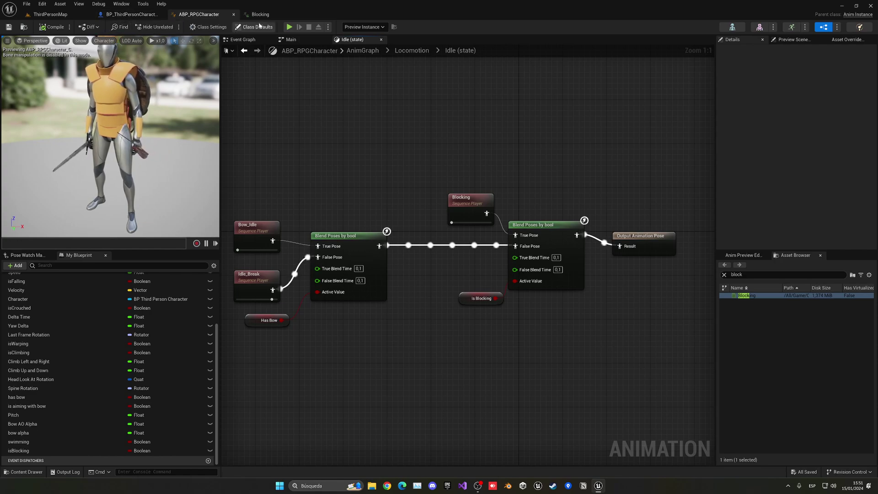
click(279, 14)
click(127, 15)
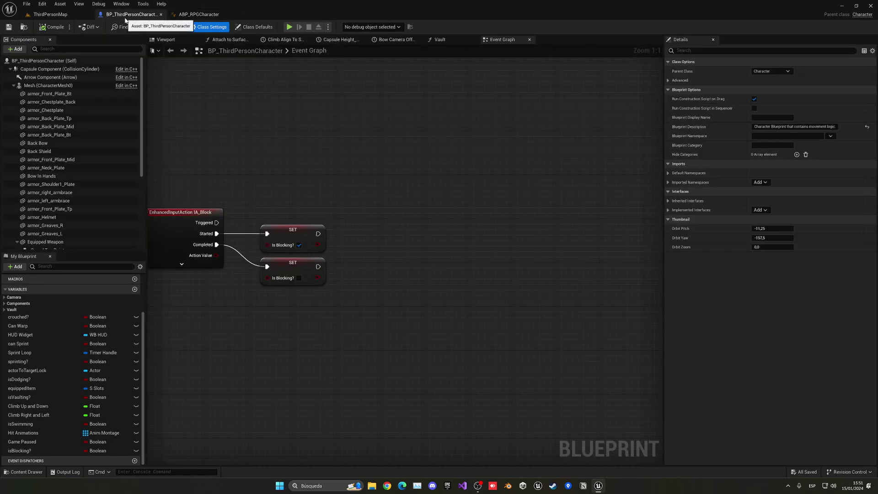
drag(177, 173, 470, 340)
click(160, 43)
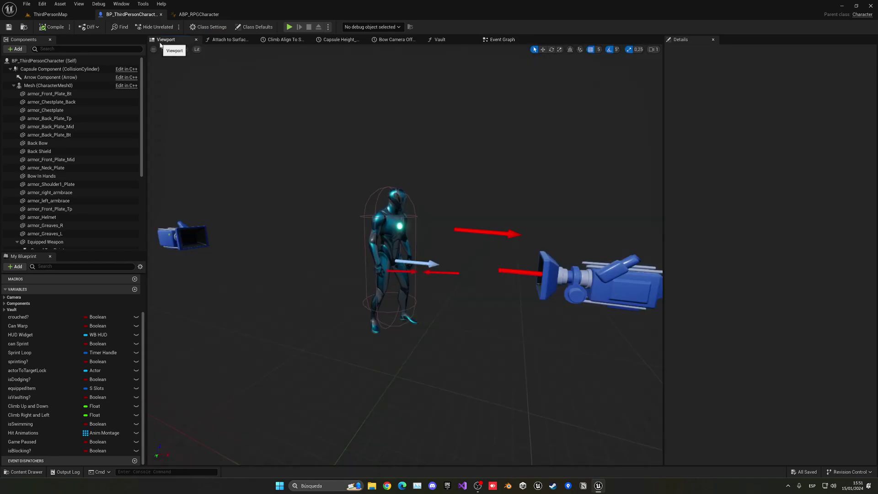
- Open the SK_Mannequin skeleton from the Mannequins Meshes folder in the project content
click(50, 14)
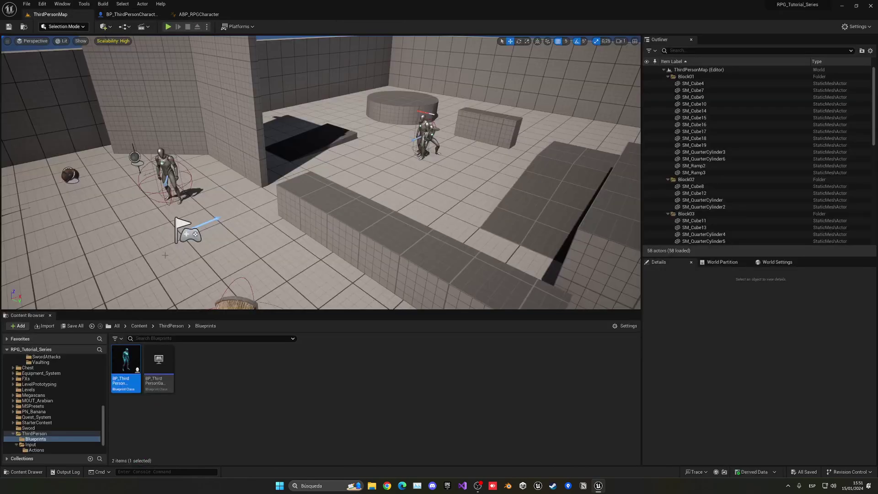
click(139, 326)
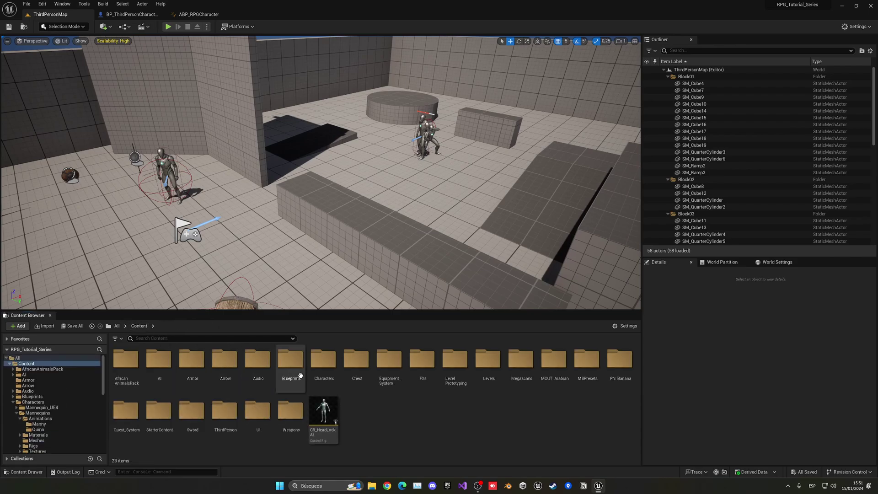
double_click(323, 361)
double_click(166, 365)
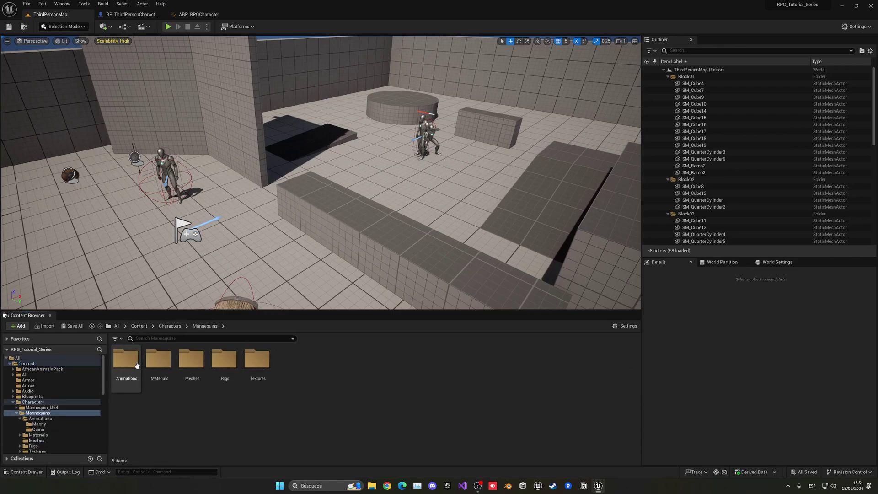
click(186, 390)
double_click(185, 390)
click(165, 347)
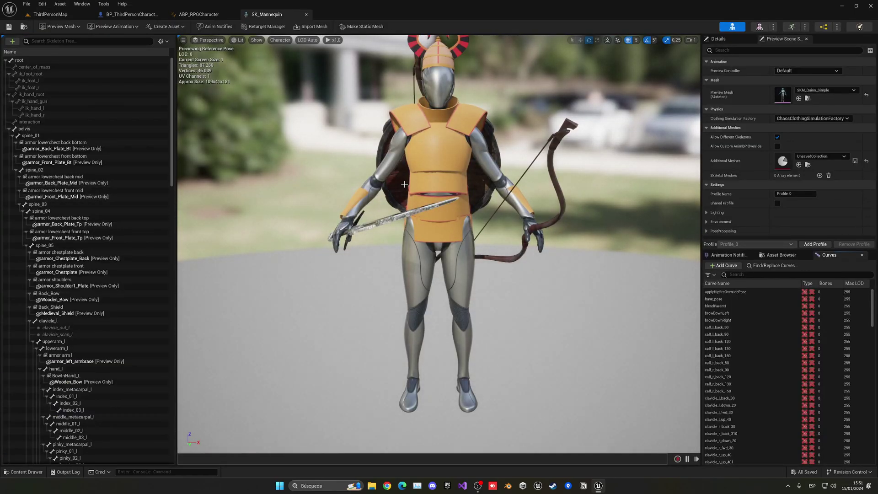
- Inspect the Back_Bow and Back_Shield sockets on spine_05, including the shield socket's relative scale
click(49, 294)
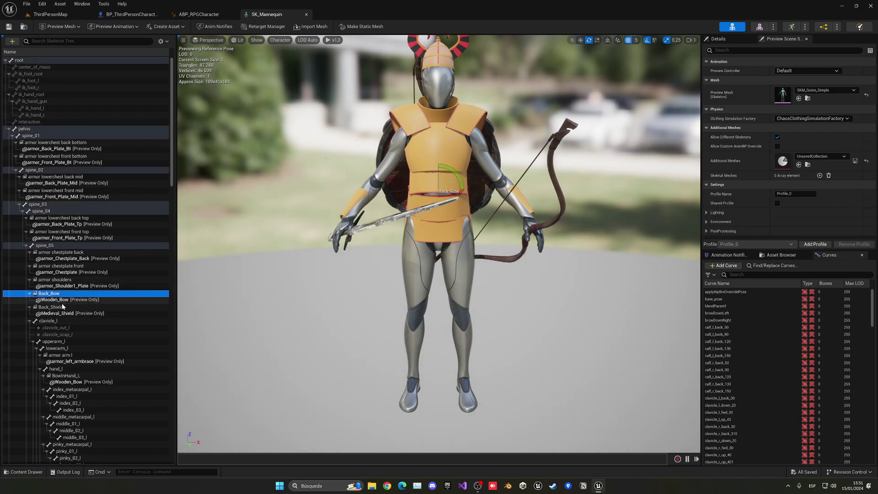
click(63, 307)
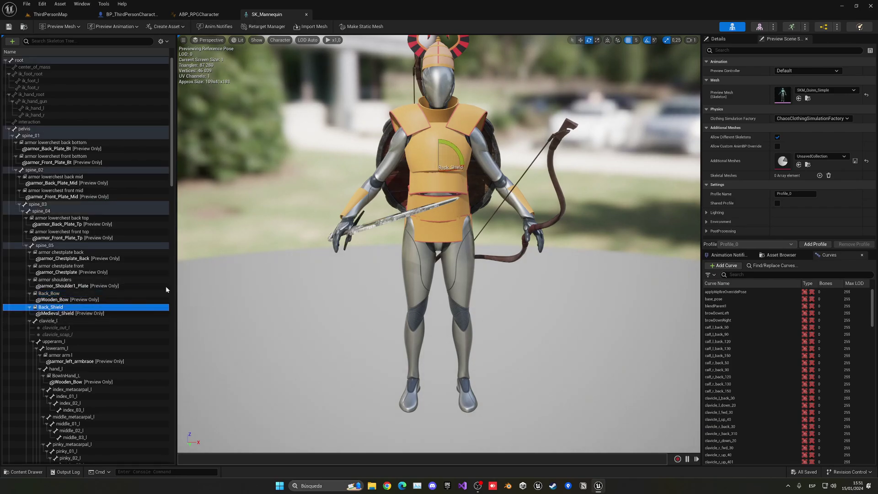
click(740, 40)
click(781, 108)
right_drag(551, 173, 551, 173)
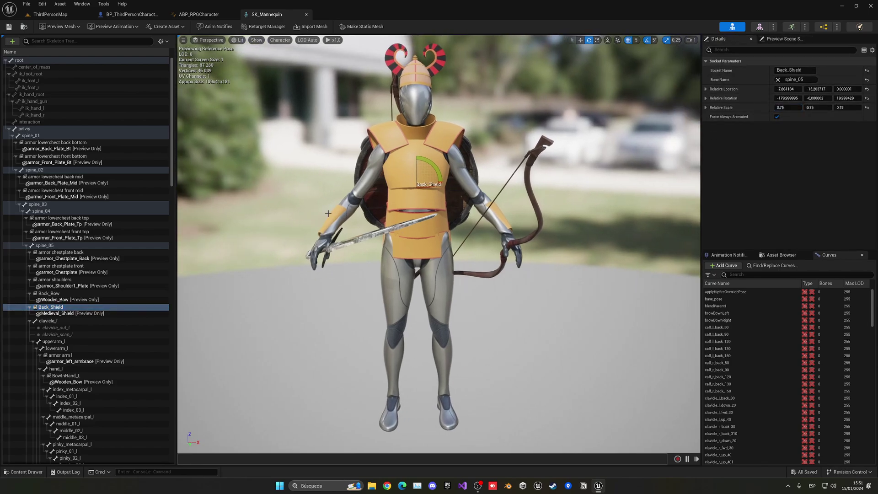
- Preview the Blocking animation on the skeleton and pause its playback
click(112, 27)
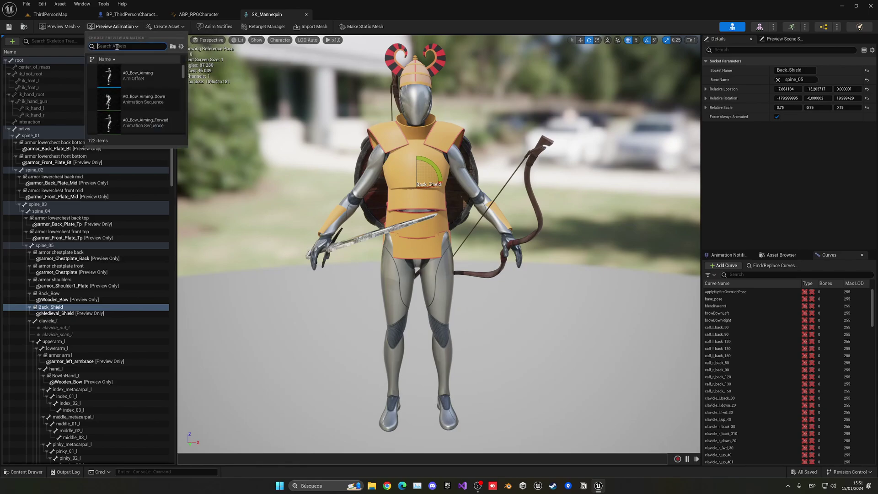
text(blo)
click(141, 81)
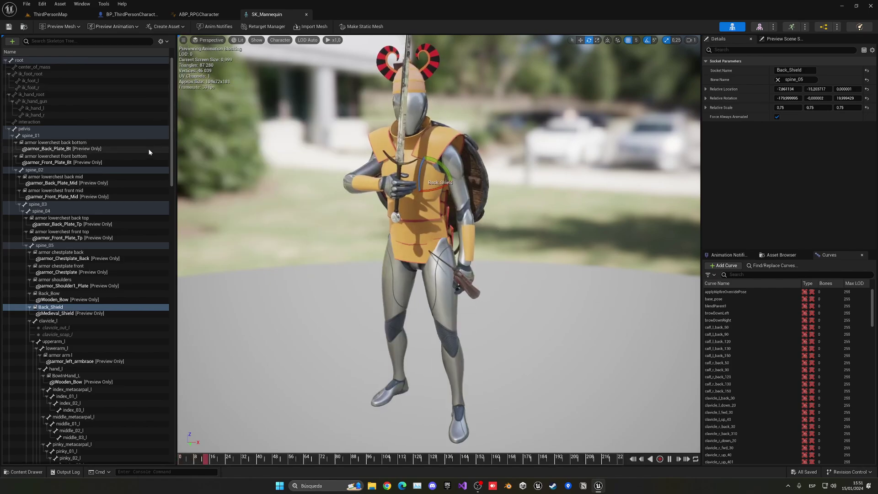
click(668, 459)
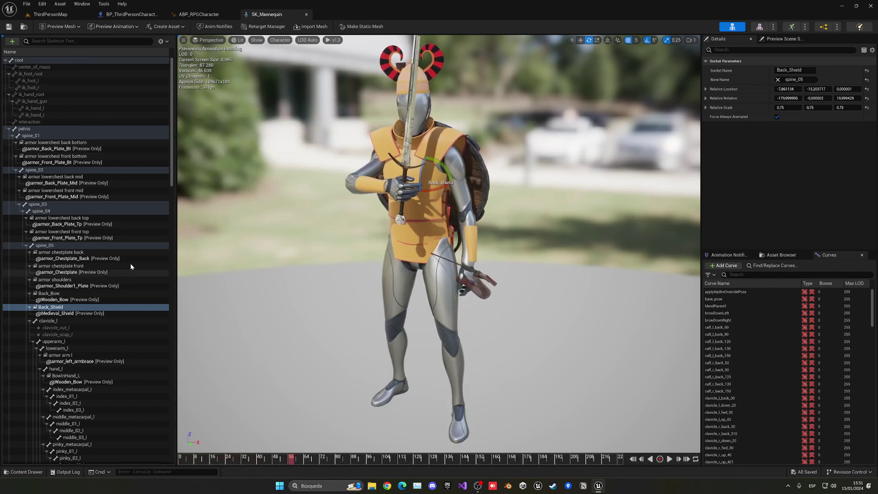
- Look through the skeleton tree for the right arm bones while viewing the blocking pose up close
scroll(96, 253, down, 15)
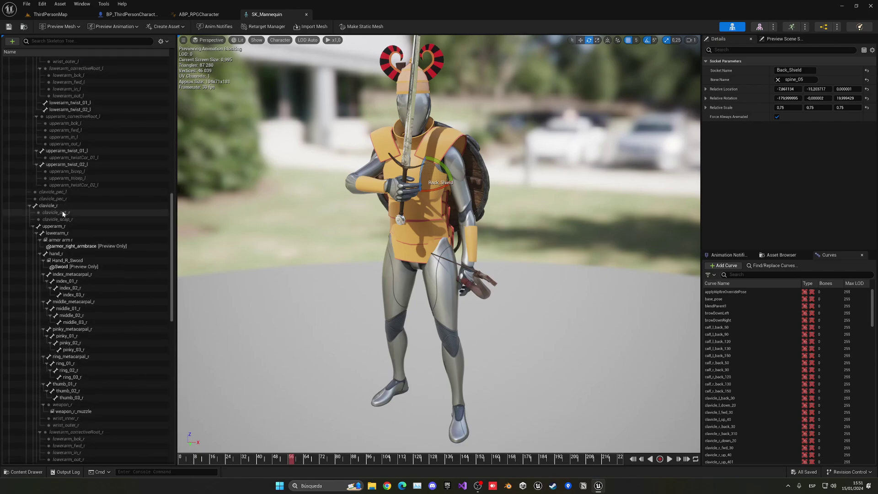
scroll(69, 340, down, 5)
scroll(69, 340, down, 3)
key(f)
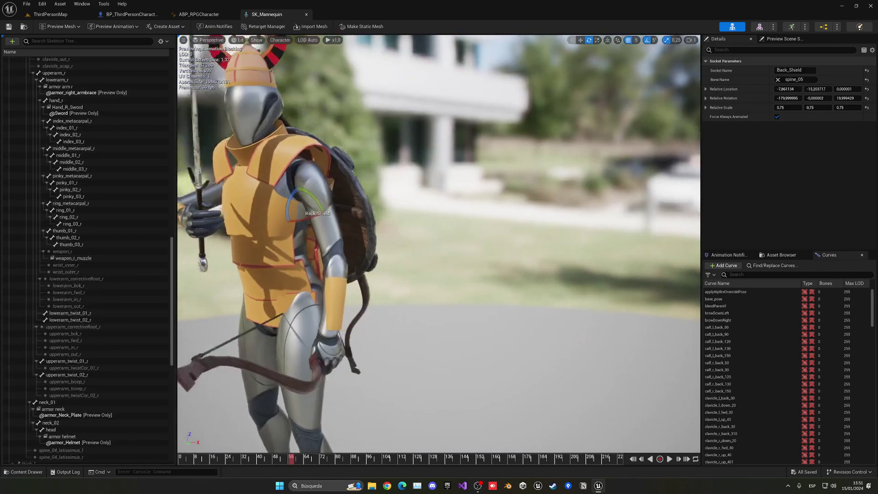
mouse_move(439, 247)
right_down()
mouse_move(320, 247)
mouse_move(448, 247)
right_up()
right_drag(378, 194, 382, 194)
scroll(124, 319, down, 3)
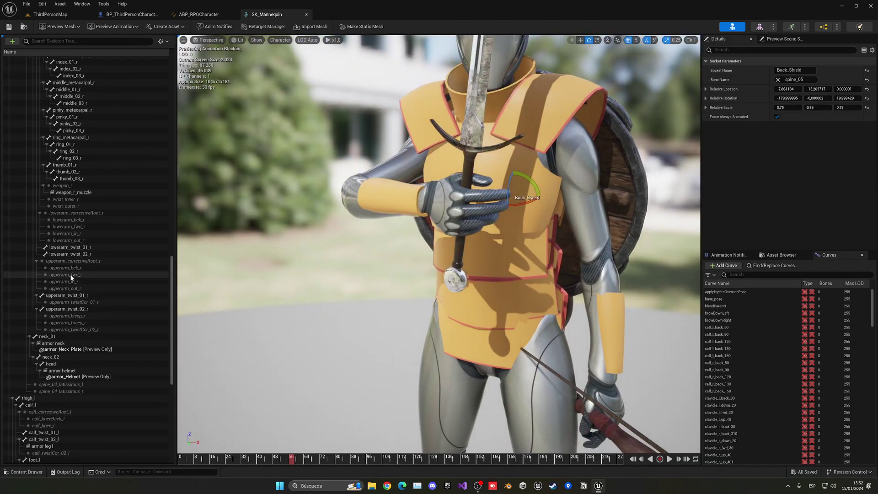
scroll(64, 349, down, 3)
scroll(64, 345, up, 5)
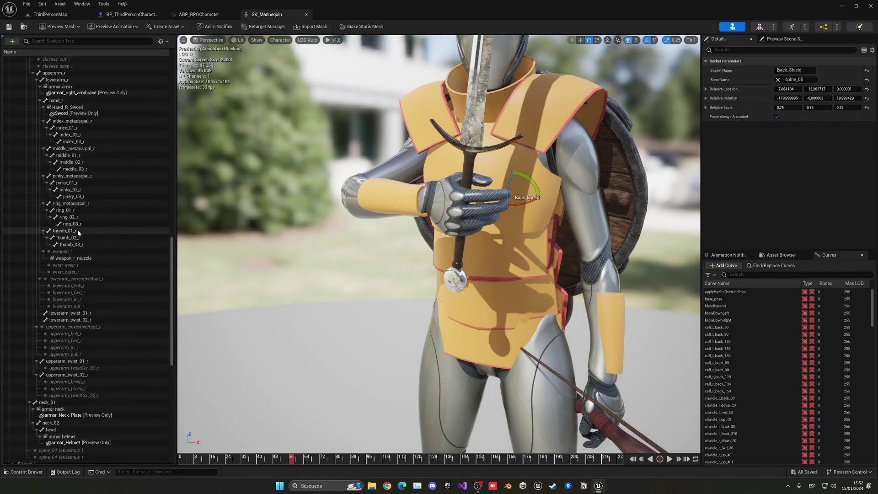
scroll(76, 310, up, 4)
- Inspect the lowerarm_r bone and the armor arm r socket on the character's blocking arm
click(58, 156)
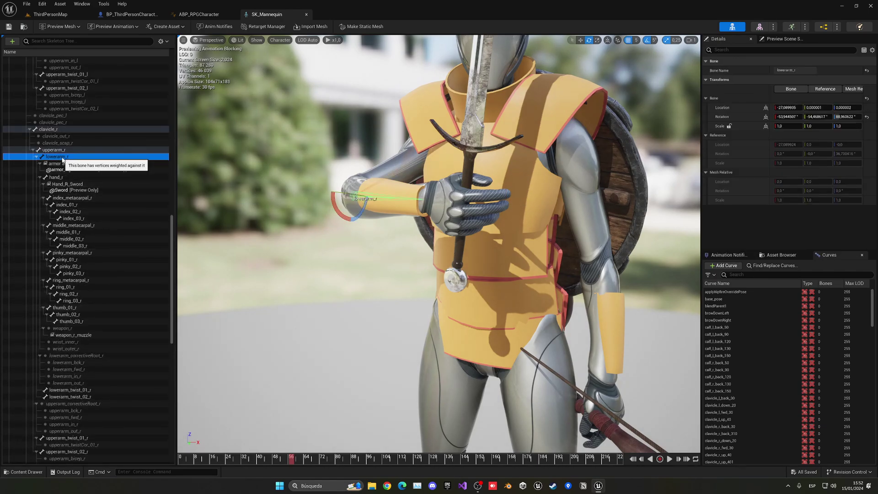
right_drag(274, 292, 375, 292)
drag(357, 293, 388, 293)
click(59, 163)
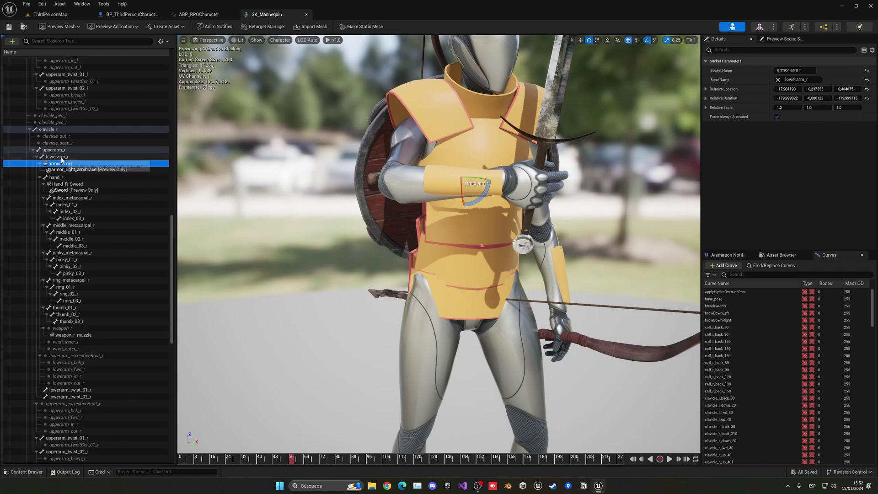
click(57, 157)
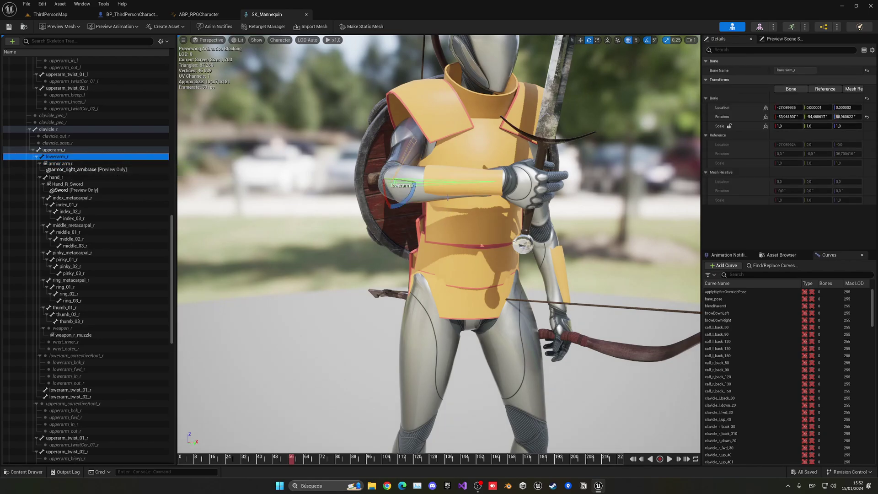
scroll(70, 343, down, 7)
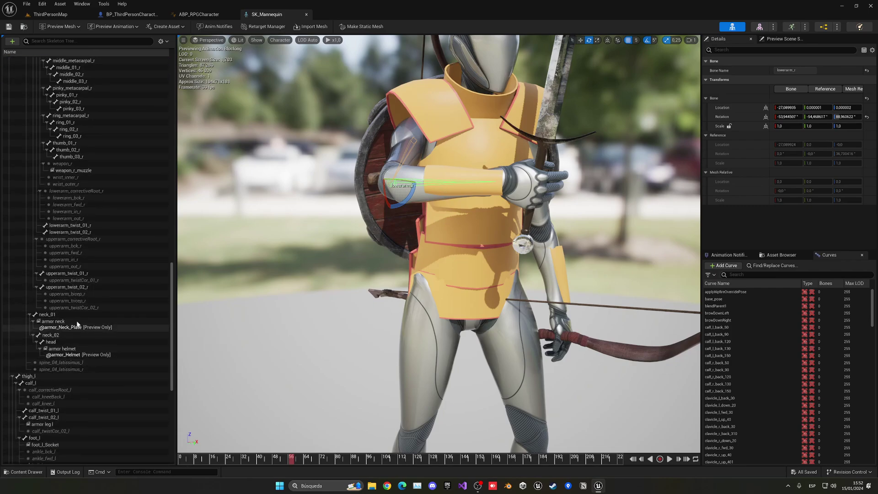
scroll(71, 206, up, 5)
- Add a socket to the hand_r bone and name it ShieldEquipped
click(61, 123)
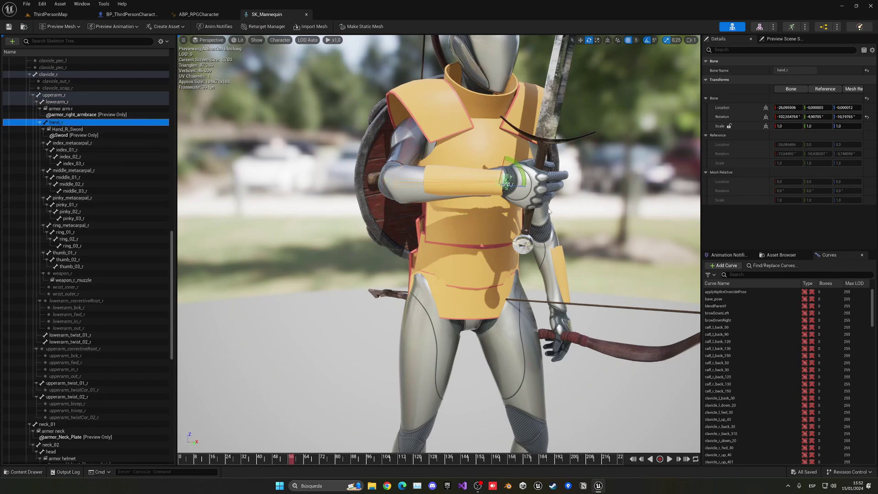
right_click(45, 123)
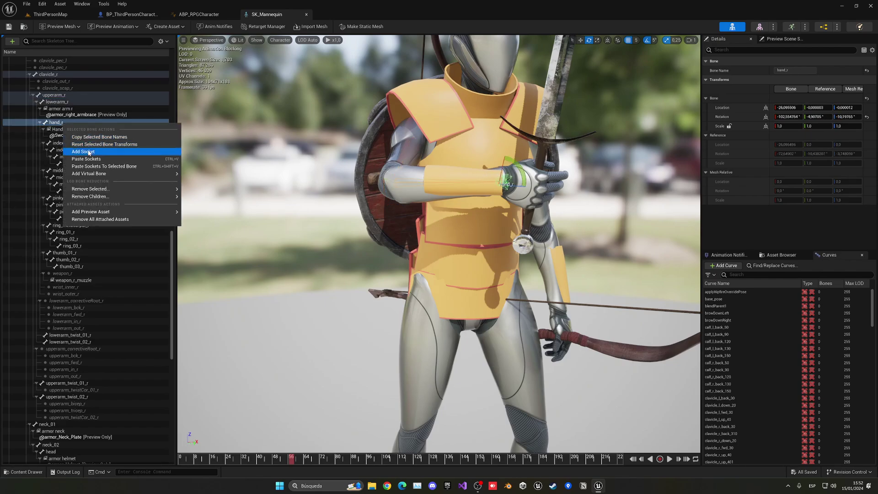
click(73, 152)
click(68, 129)
click(69, 129)
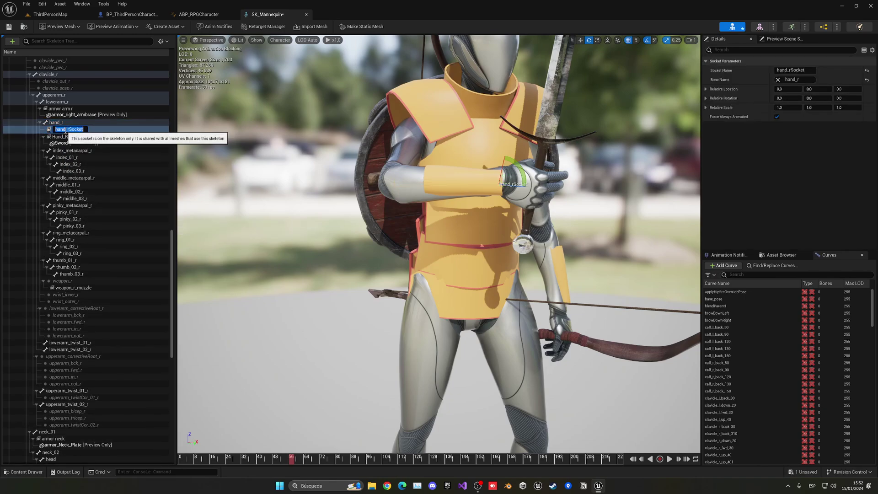
text(ShieldEquipped)
key(Return)
- Add the Medieval_Shield mesh as a preview asset on the ShieldEquipped socket
right_click(66, 131)
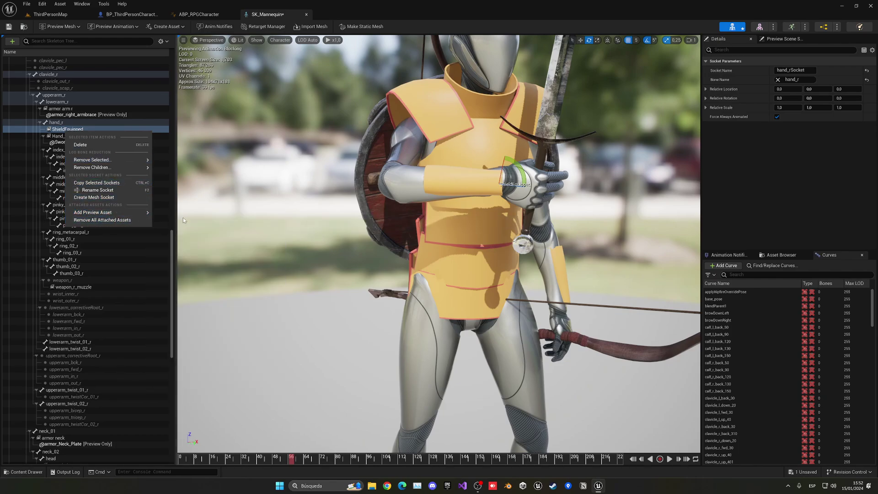
mouse_move(109, 212)
text(sh)
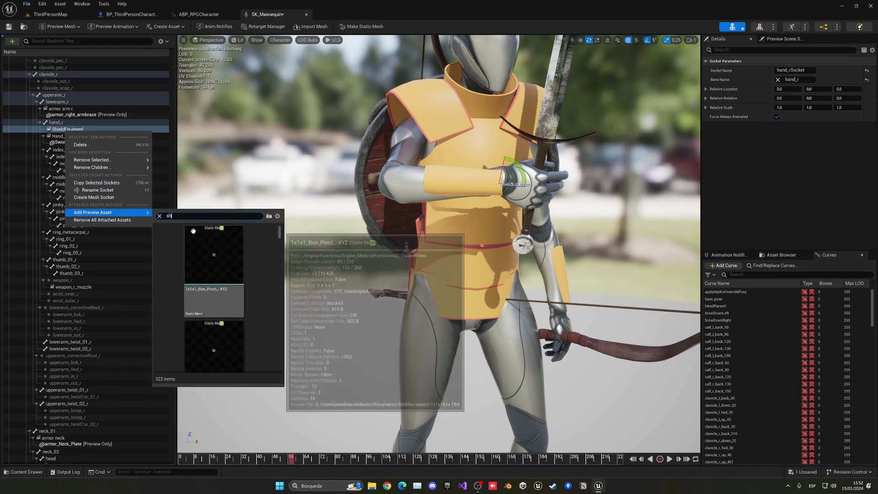
text(ieñl)
key(BackSpace)
key(BackSpace)
text(l)
click(194, 231)
- Set the ShieldEquipped socket's relative scale to 0,75 on all three axes
click(794, 108)
text(0,75)
key(Tab)
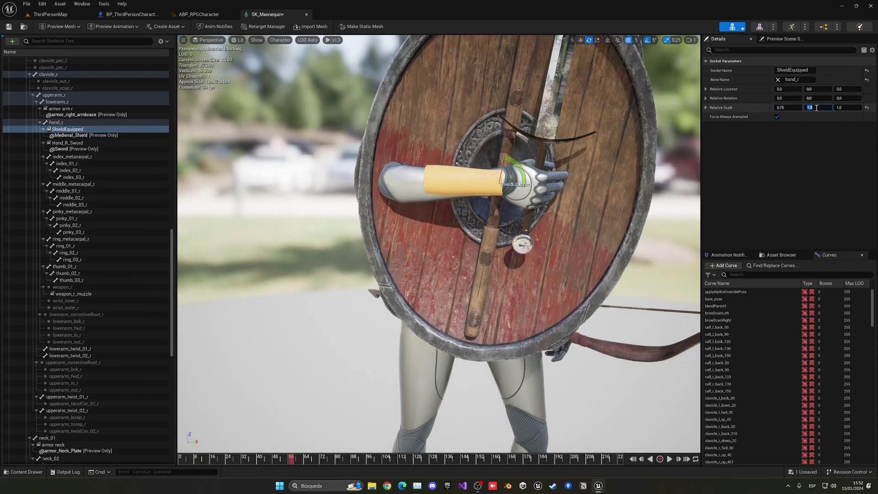
text(0,75)
key(Tab)
text(0,75)
key(Return)
- Move the ShieldEquipped socket to about -0,36, -4,06, 0, rotate it to about 160° on the third rotation axis, and save the skeleton
right_drag(412, 209, 554, 256)
drag(384, 214, 428, 212)
right_drag(428, 212, 418, 204)
mouse_move(402, 212)
mouse_down()
mouse_move(427, 213)
mouse_move(404, 213)
mouse_up()
right_drag(405, 213, 293, 186)
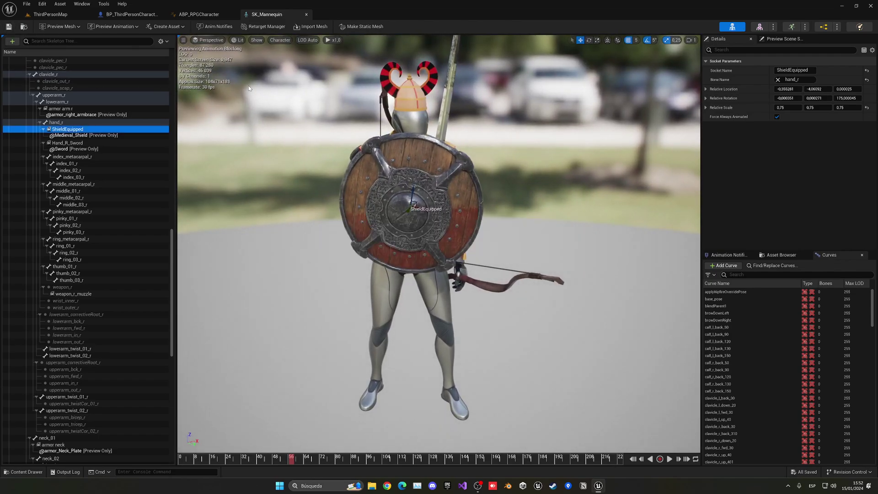
drag(420, 217, 428, 213)
click(9, 26)
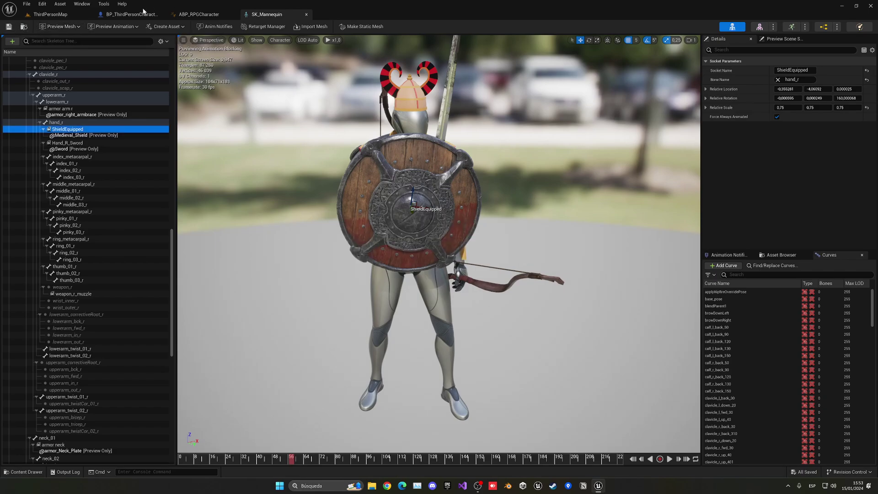
- Rename the Back Shield component of BP_ThirdPersonCharacter to Shield
click(132, 14)
click(488, 42)
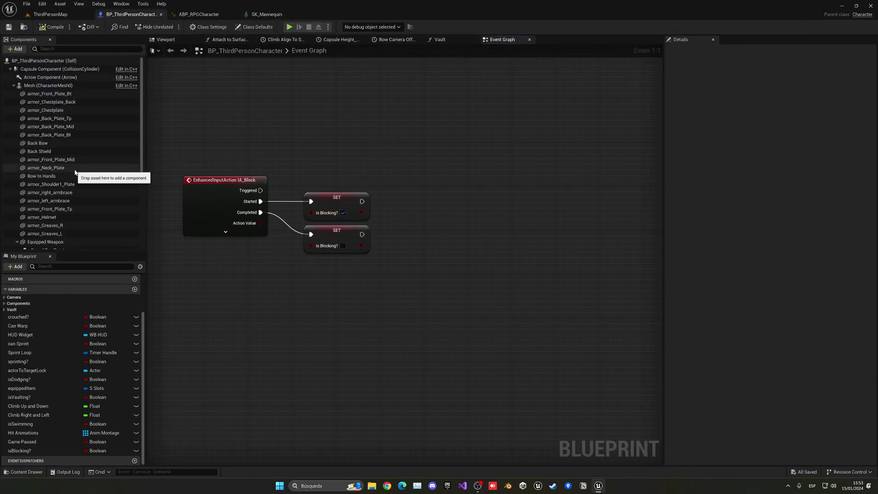
click(46, 152)
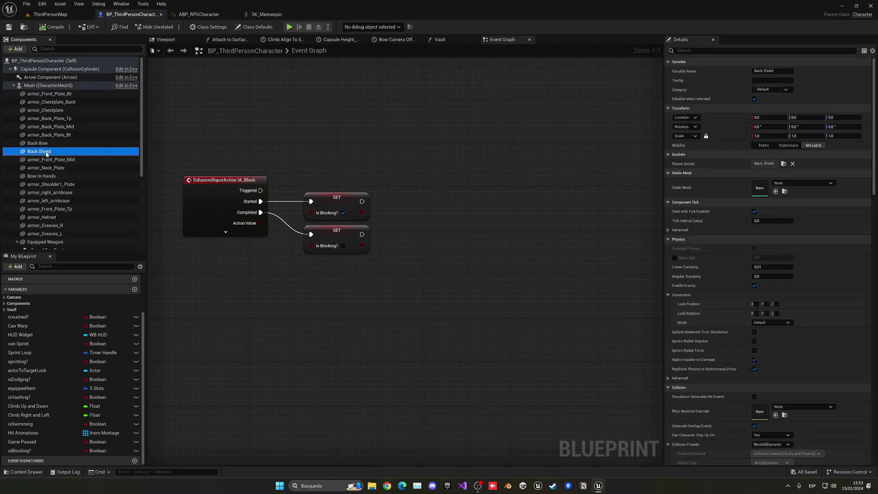
click(46, 153)
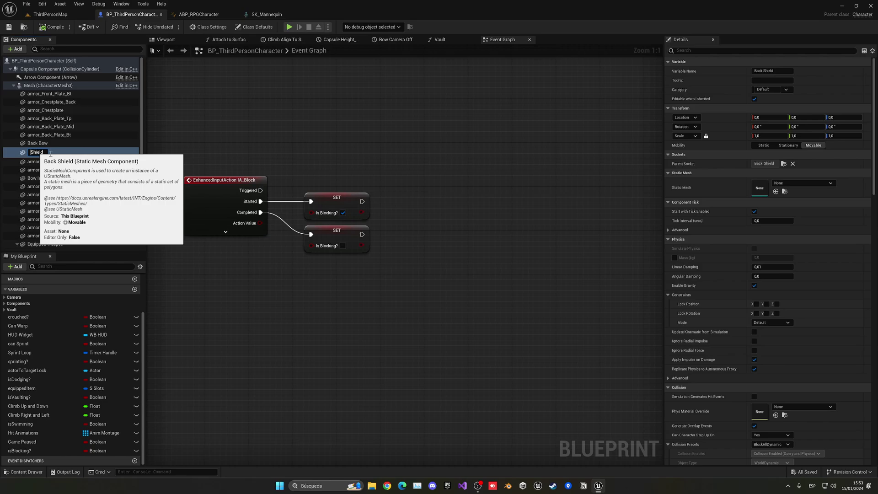
key(Return)
- Add an Attach Component To Component node targeting Shield and run it after the SET node that turns Is Blocking? on
drag(34, 152, 410, 206)
text(attach compo)
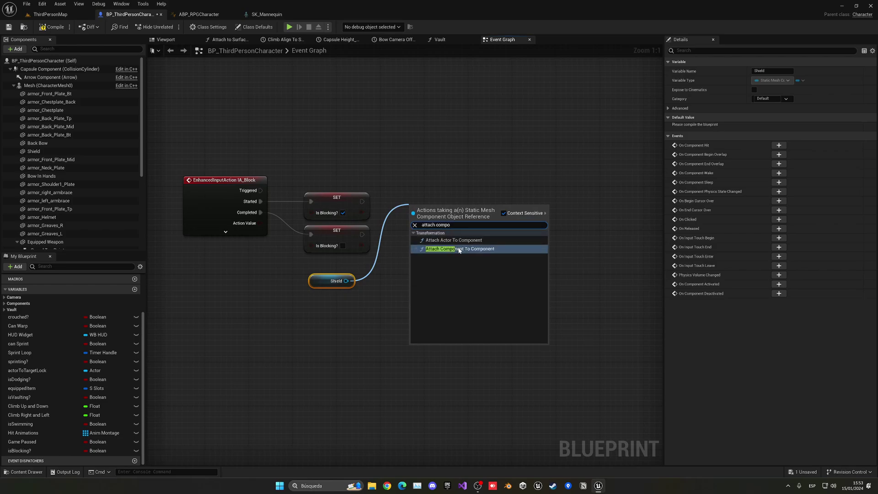
click(459, 248)
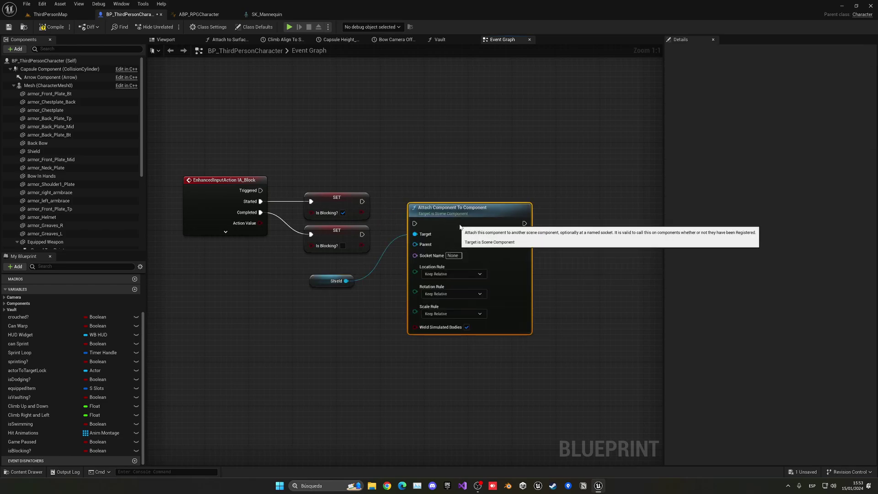
drag(444, 212, 462, 201)
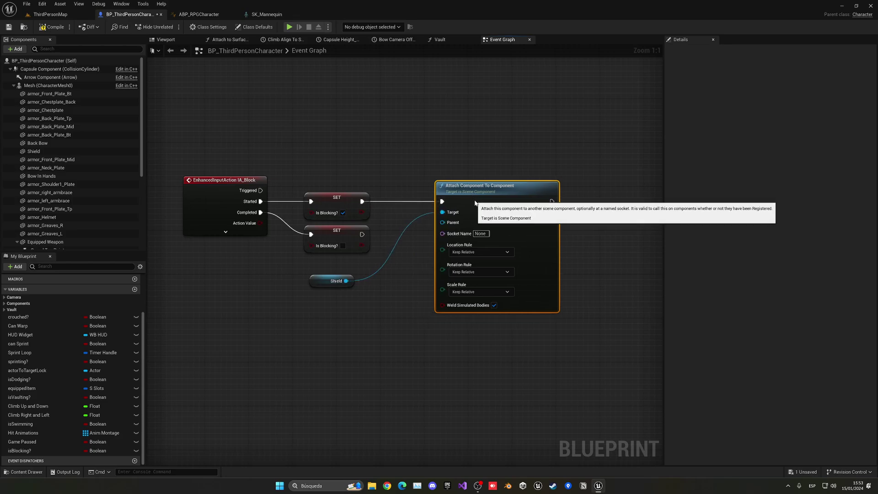
drag(333, 280, 392, 214)
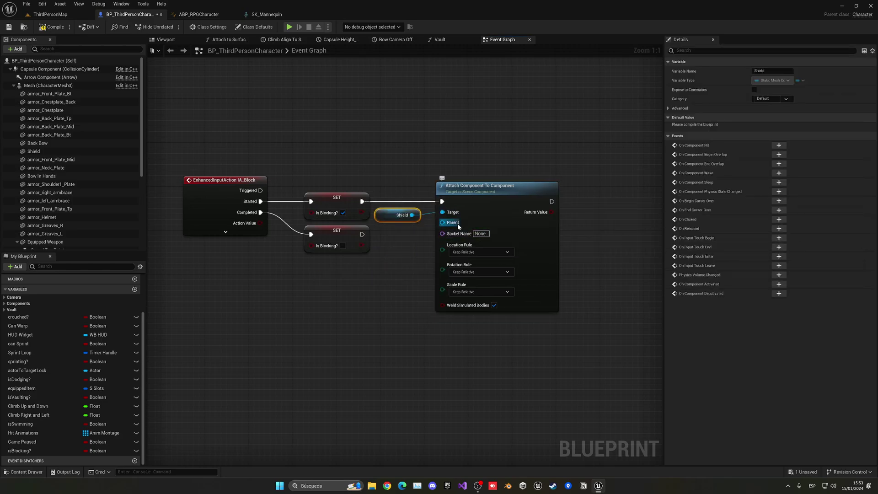
- Connect Mesh as the attach node's parent and set its socket name to ShieldEquipped
drag(40, 87, 388, 234)
click(478, 233)
click(262, 15)
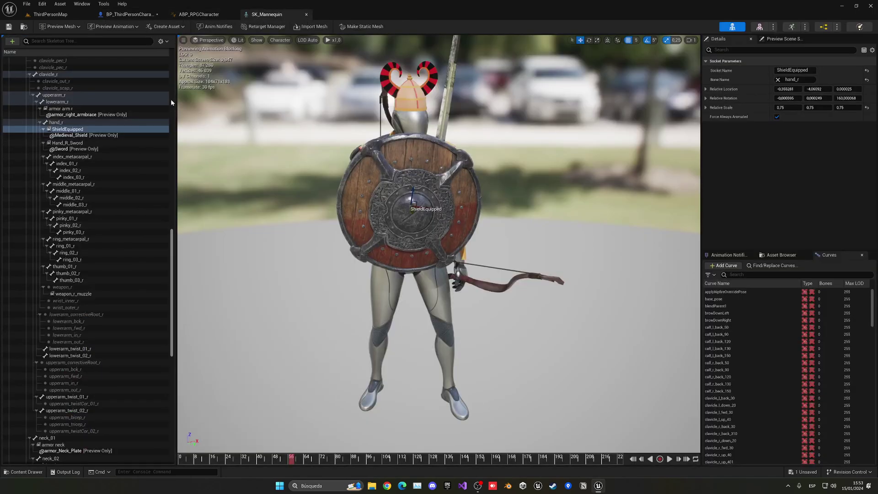
click(128, 14)
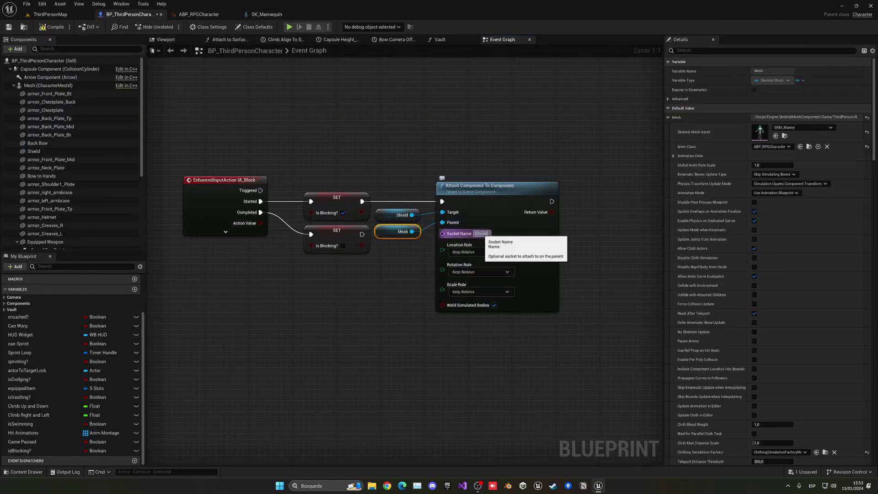
click(482, 234)
text(ShieldEquipped)
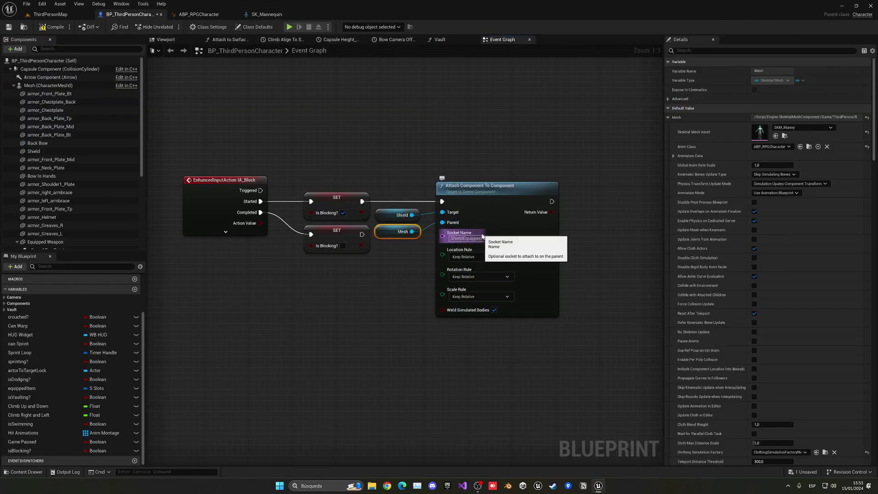
- Duplicate the attach node with its Shield and Mesh references and run the copy after the SET node that turns Is Blocking? off
right_drag(411, 199, 415, 165)
drag(413, 160, 477, 219)
drag(485, 169, 523, 169)
click(424, 148)
drag(424, 148, 502, 249)
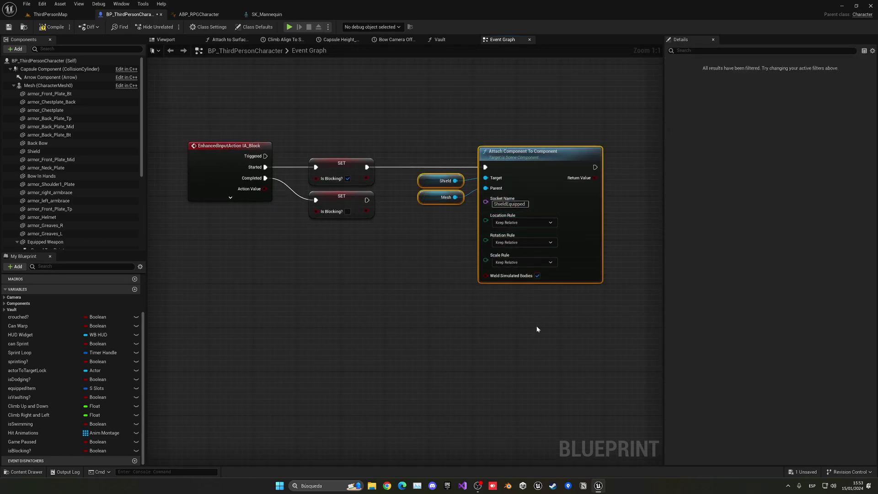
key(ctrl+v)
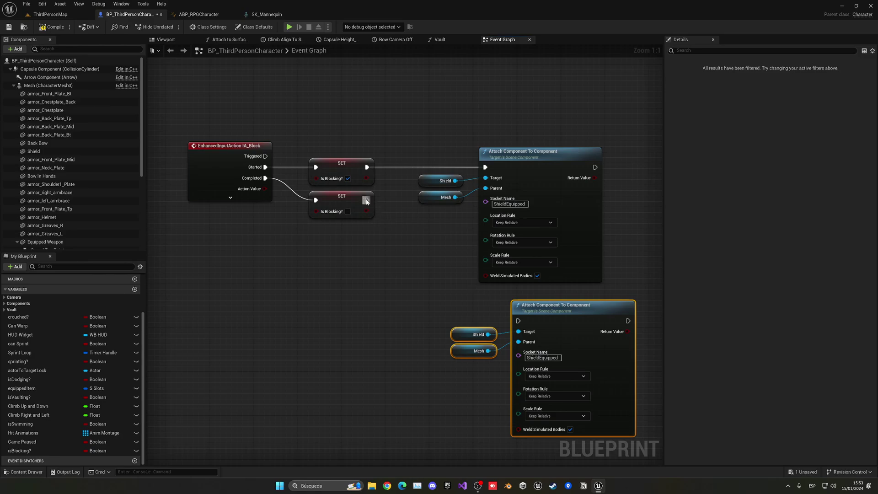
drag(367, 200, 517, 315)
click(385, 220)
drag(366, 200, 517, 302)
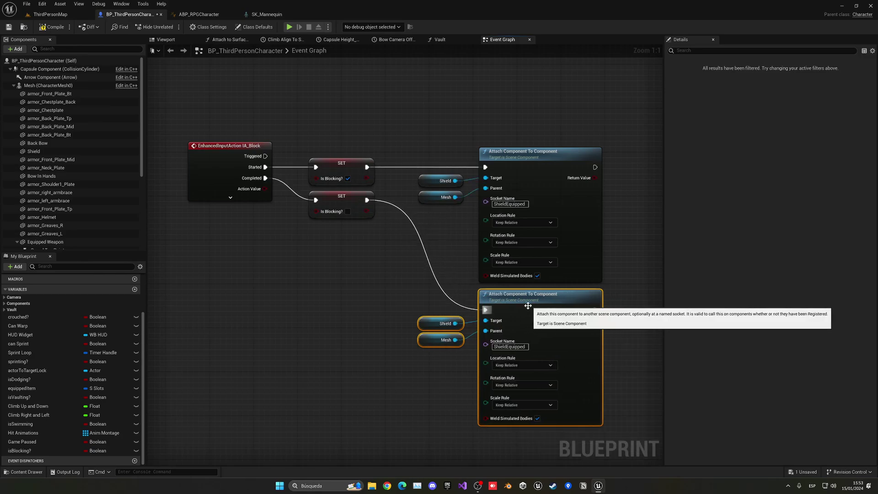
- Set the duplicated attach node's socket name to Back_Shield, then compile and save the blueprint
click(106, 151)
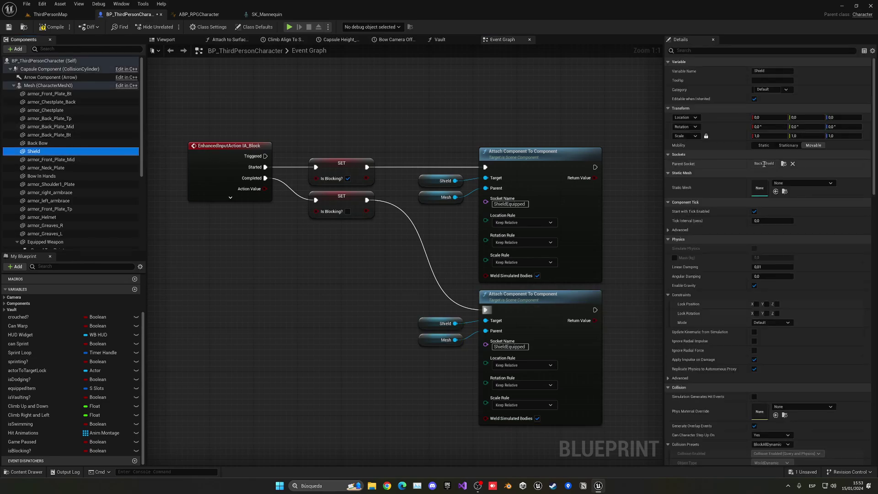
click(509, 347)
text(Ba)
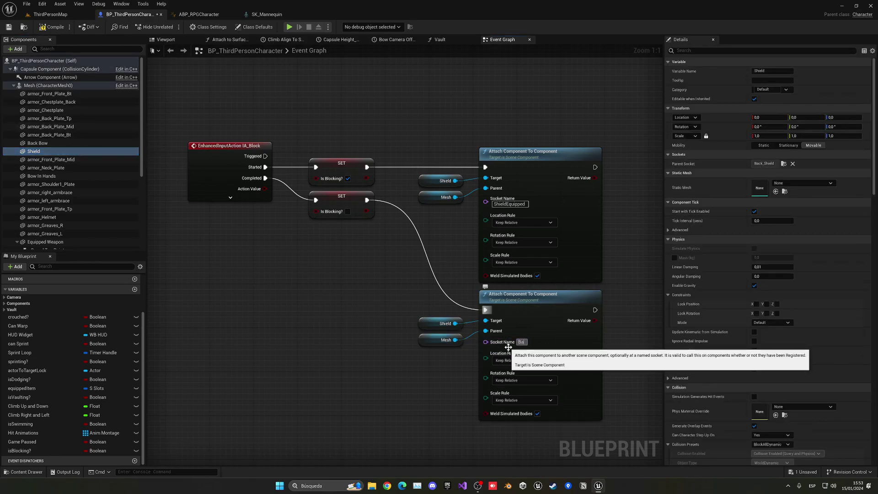
text(ck_Shield)
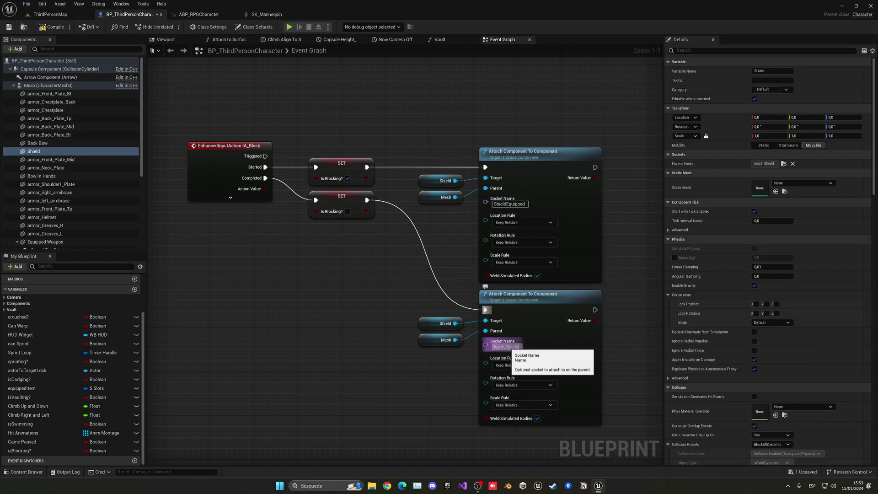
key(Return)
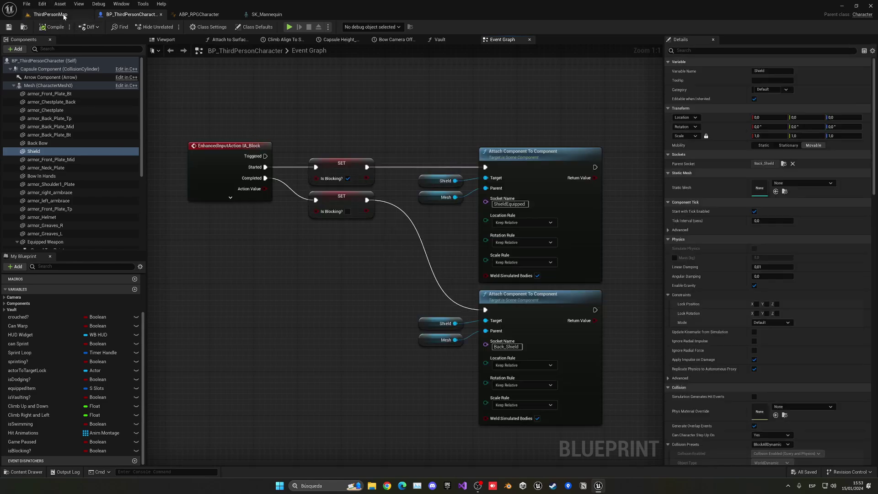
- Play the ThirdPersonMap level, collect the shield and equip it in the Shield slot of the equipment screen
click(62, 14)
key(alt+p)
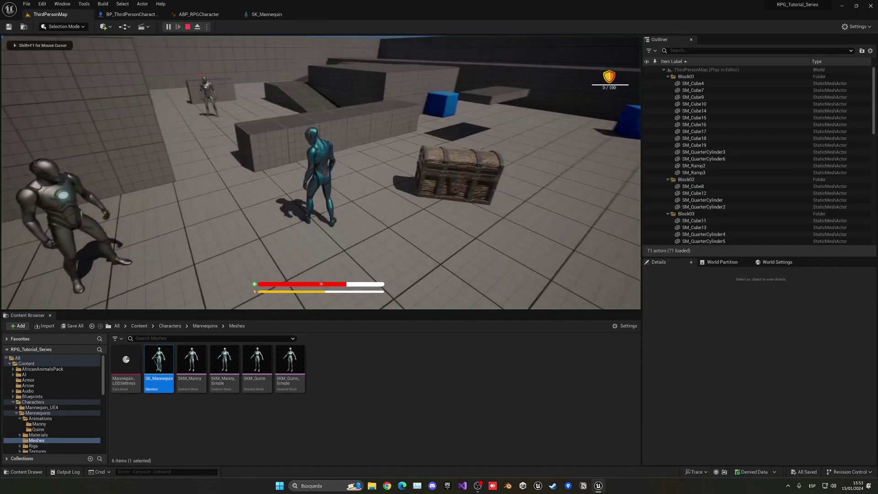
key(w)
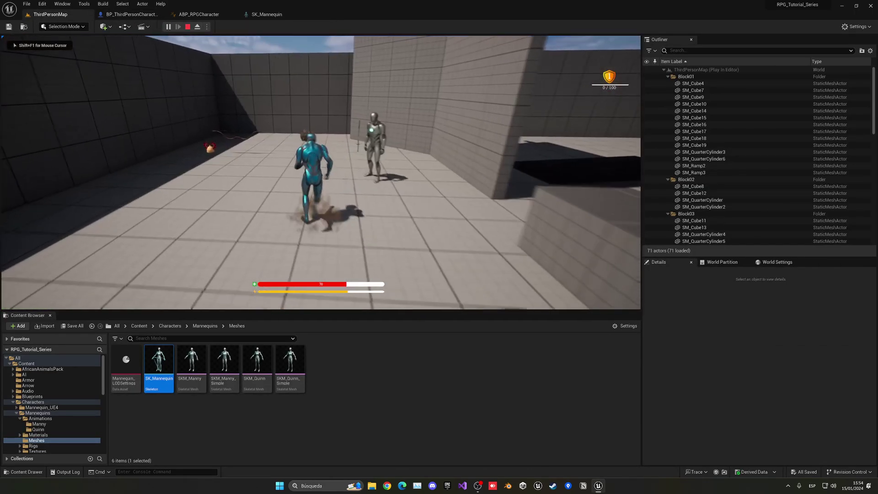
key(Tab)
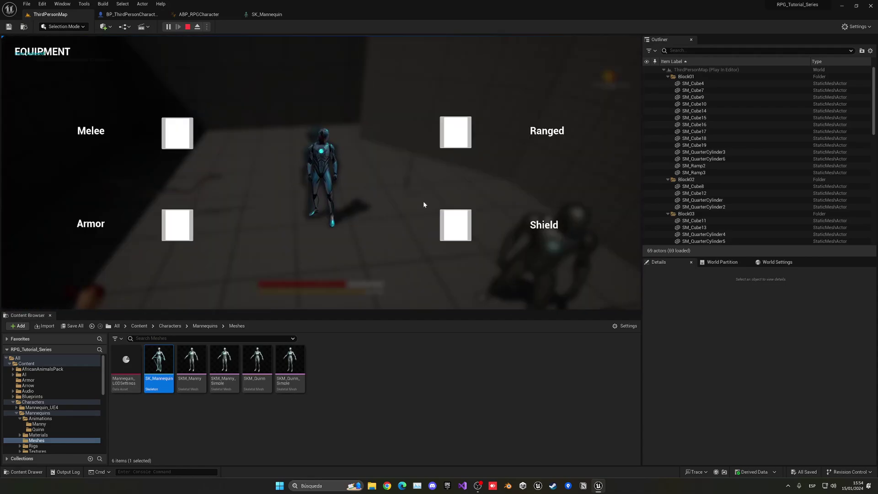
click(453, 224)
click(457, 230)
key(Tab)
- Test raising and lowering the shield while moving around the level, then end the play session
key(w)
key(w)
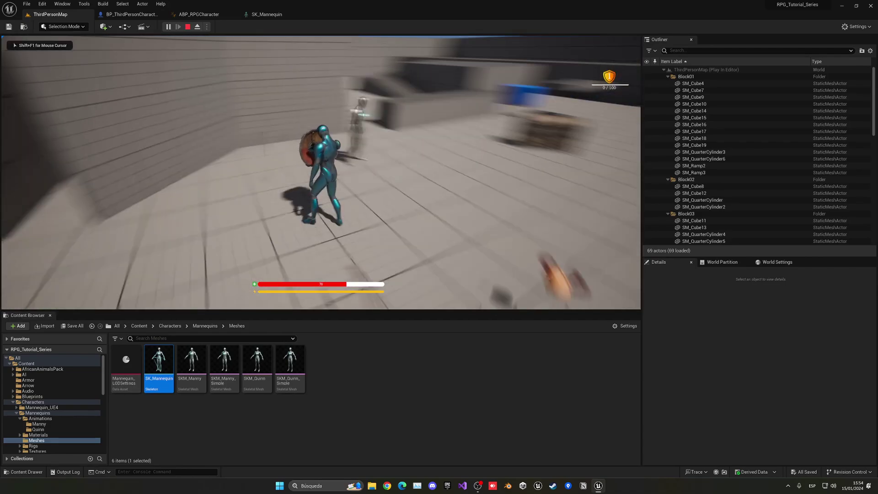
right_click(321, 172)
right_click(321, 173)
right_click(321, 172)
key(w)
key(w)
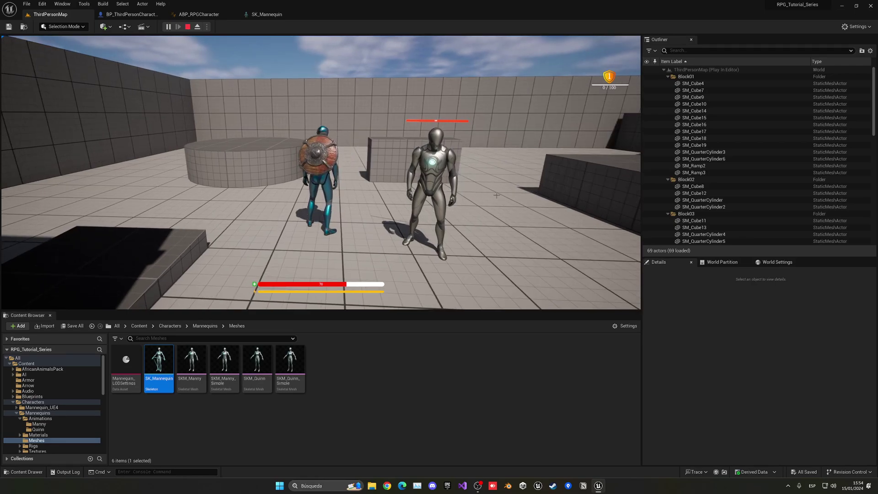
key(Escape)
- In BP_ThirdPersonCharacter, add a Character Movement reference with a Get Max Walk Speed node above the attach nodes and align them
click(130, 14)
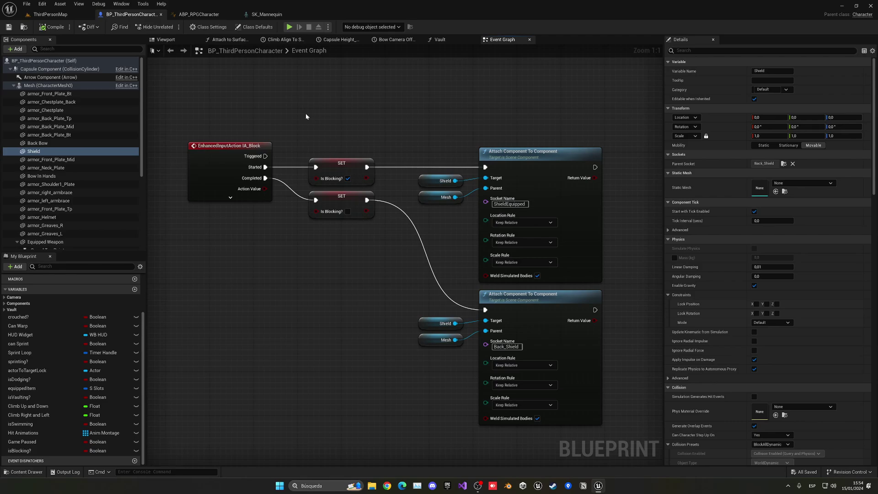
right_drag(355, 140, 174, 160)
scroll(70, 185, down, 3)
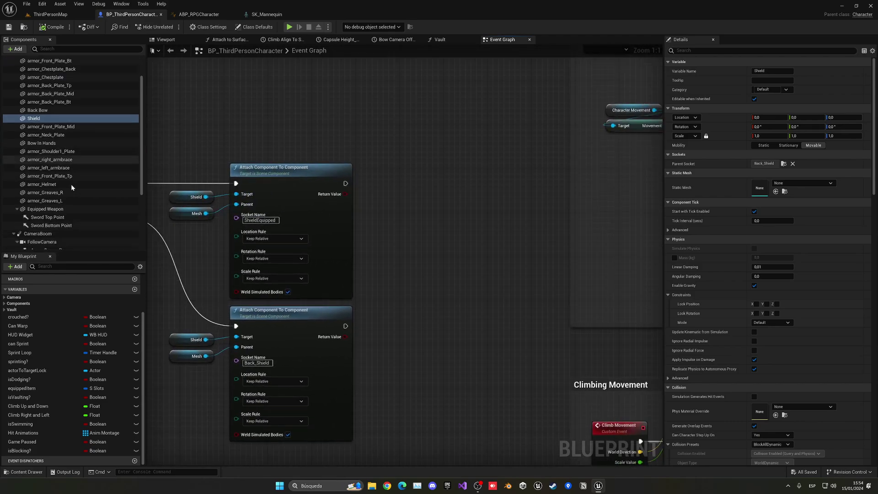
scroll(71, 184, down, 2)
click(59, 228)
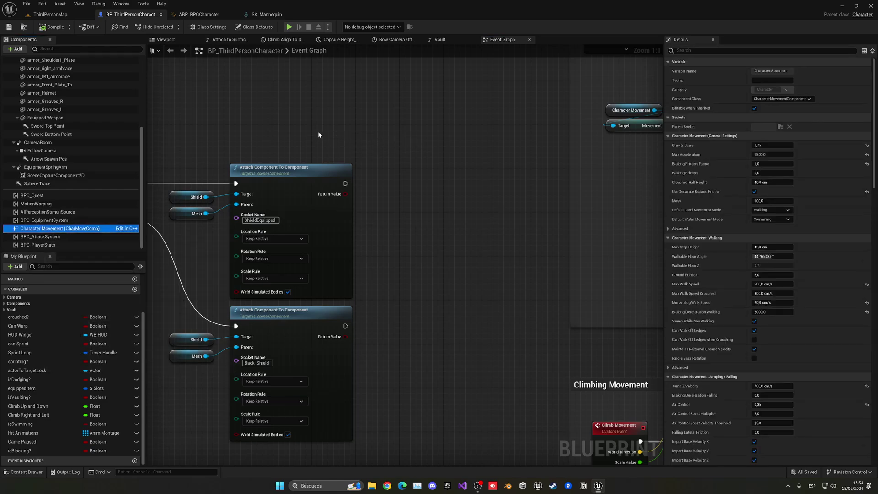
drag(60, 229, 378, 162)
text(get max)
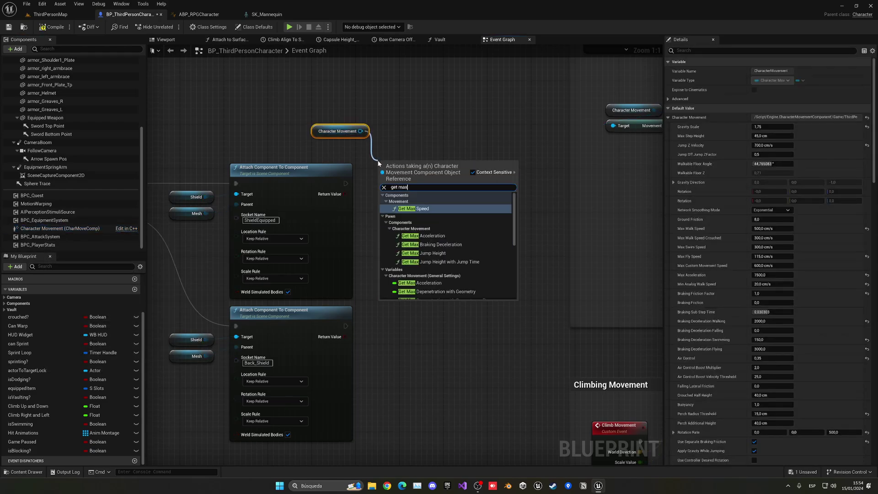
text(wa)
key(Return)
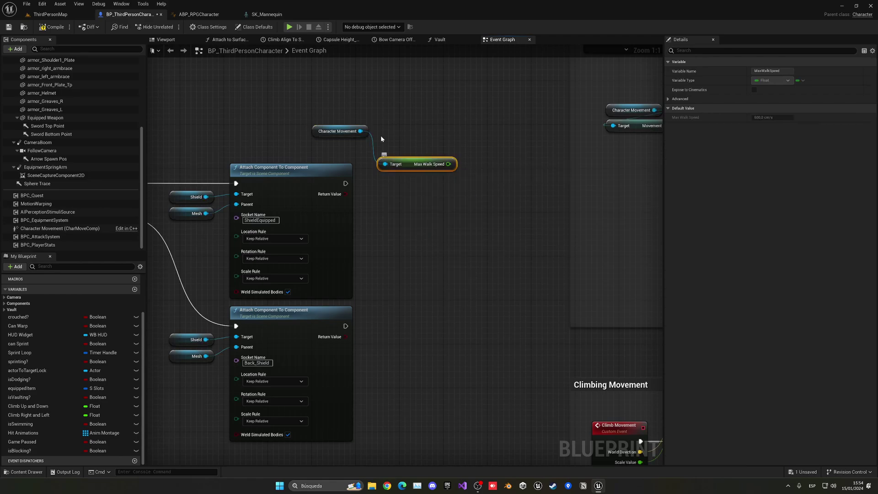
drag(415, 163, 412, 164)
key(q)
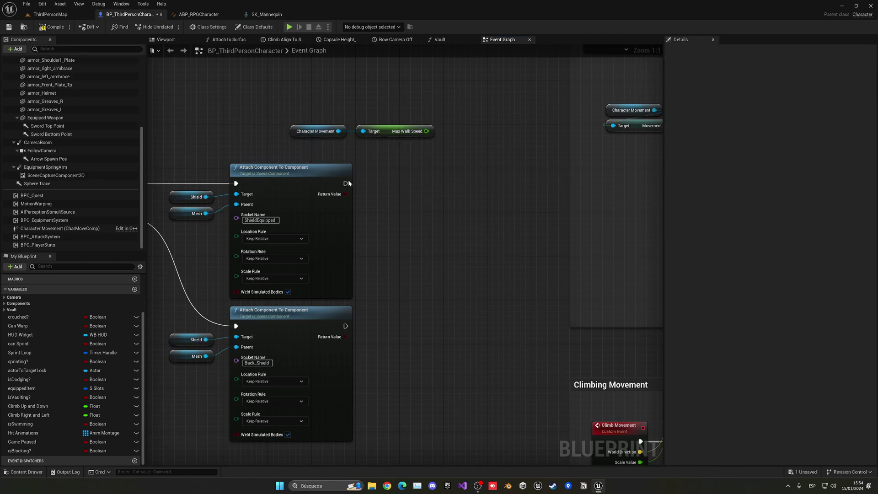
- Add a Branch after the ShieldEquipped attach node, with the inverted crouched? variable (NOT) as its condition
drag(348, 180, 370, 182)
text(branch)
key(Return)
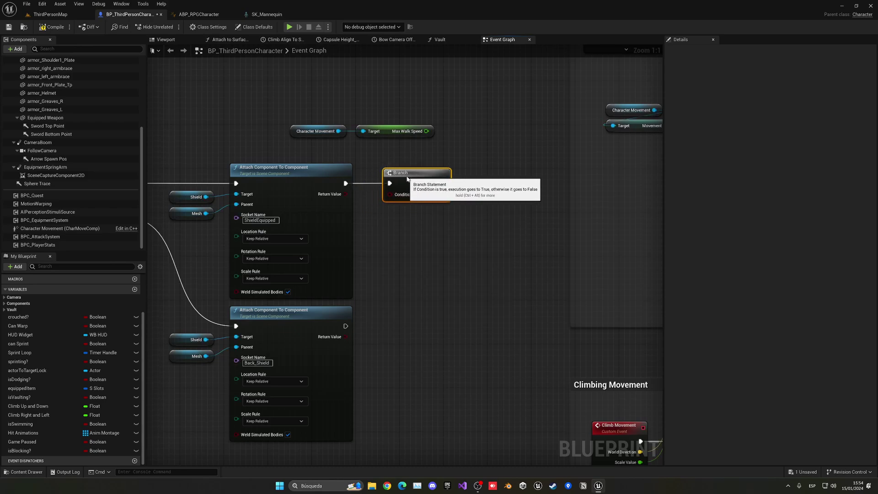
click(26, 318)
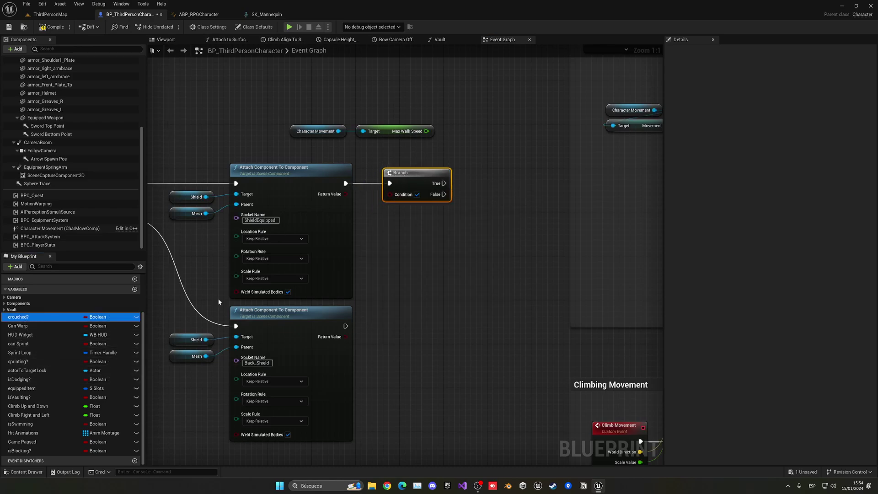
drag(396, 228, 413, 227)
text(not bo)
key(Return)
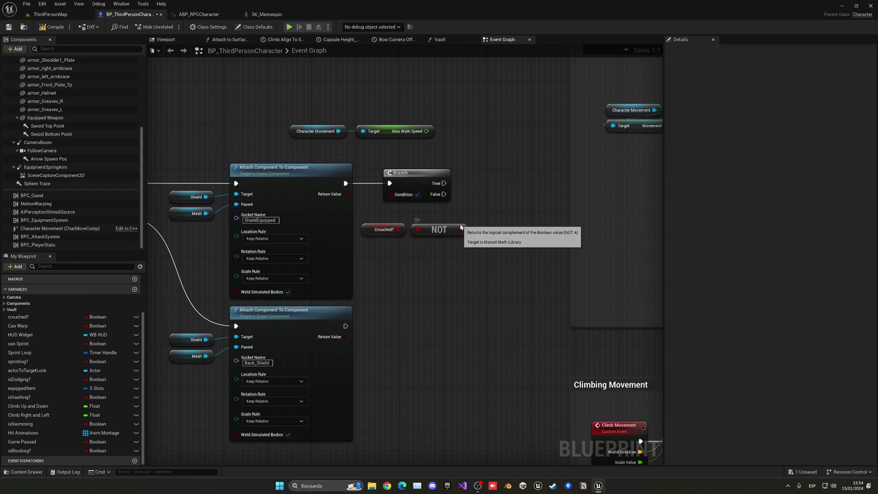
- Promote Max Walk Speed to a variable named Speed Before Blocking and run its SET node from the Branch's True output
drag(326, 104, 407, 138)
right_click(448, 143)
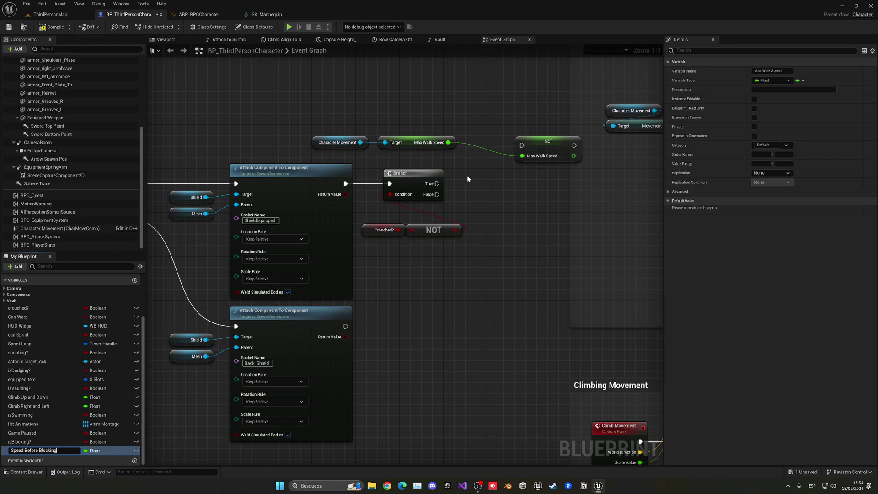
key(Return)
drag(526, 145, 524, 146)
drag(542, 151, 503, 173)
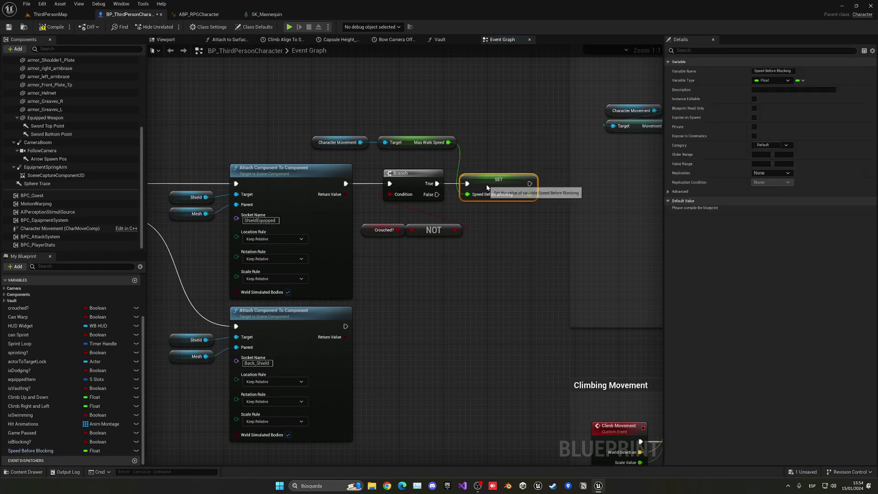
- Add a Set Max Walk Speed node of 250 from Character Movement, executed after the Speed Before Blocking SET node
right_drag(487, 187, 432, 185)
drag(305, 139, 505, 183)
text(set max wa)
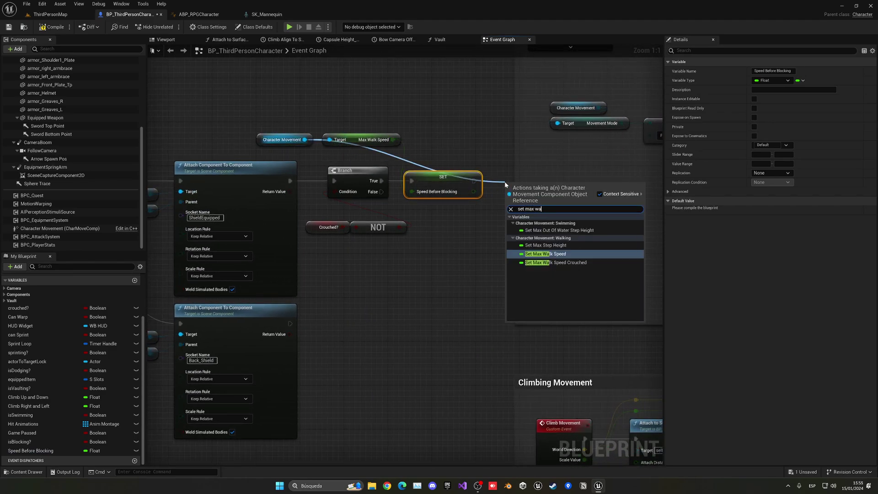
key(Return)
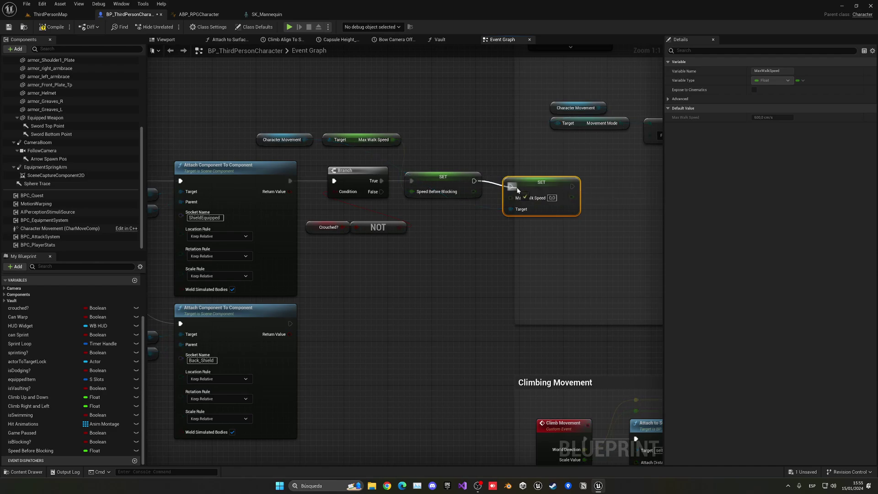
click(55, 228)
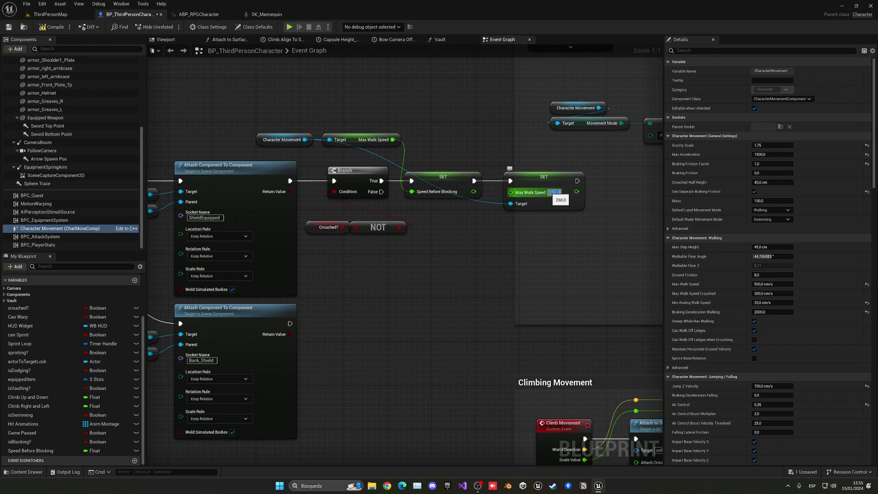
- Duplicate the Branch, crouched? with NOT, and SET Max Walk Speed nodes, and chain them after the Back_Shield attach node
right_drag(405, 216, 427, 200)
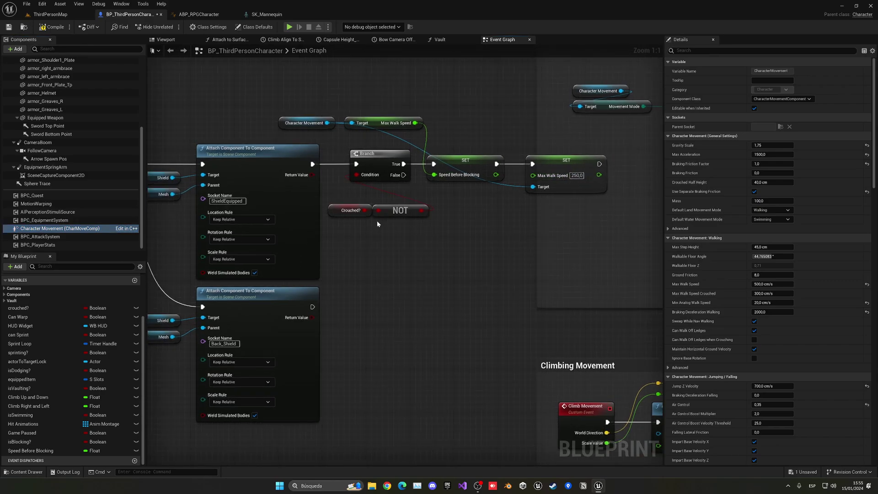
drag(506, 227, 506, 228)
click(505, 227)
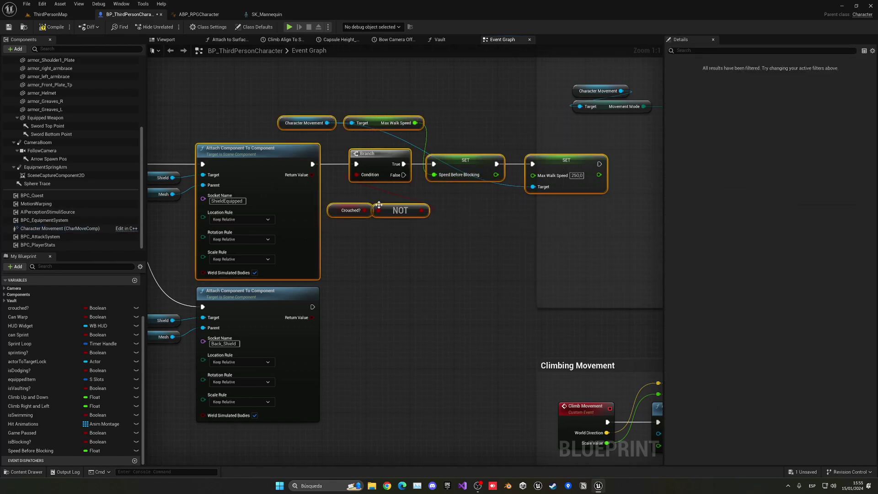
click(400, 262)
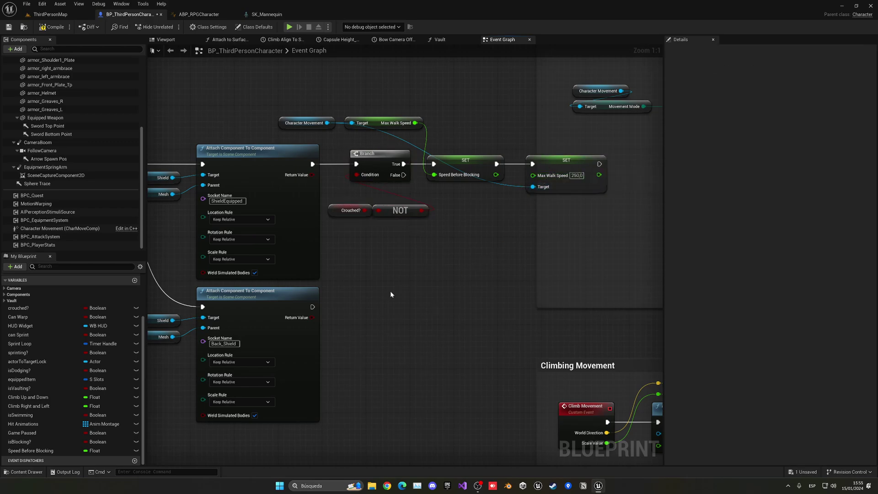
key(ctrl+v)
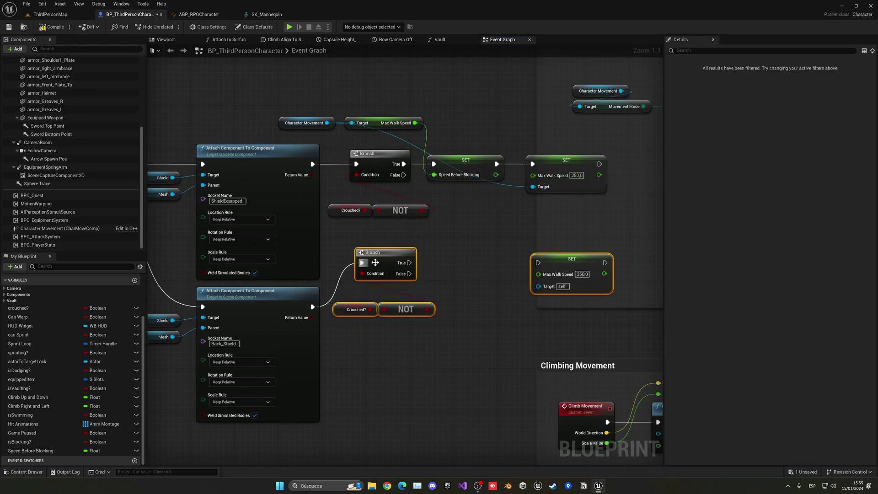
drag(377, 262, 377, 306)
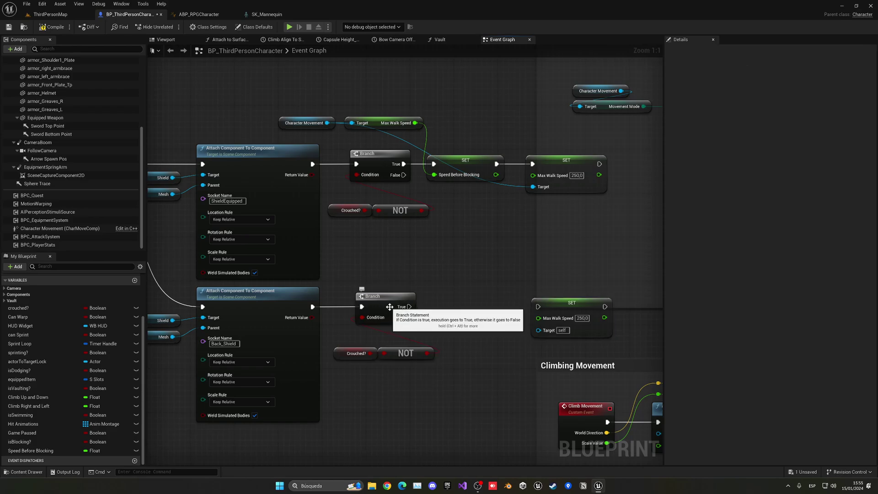
drag(541, 309, 538, 307)
drag(572, 302, 504, 303)
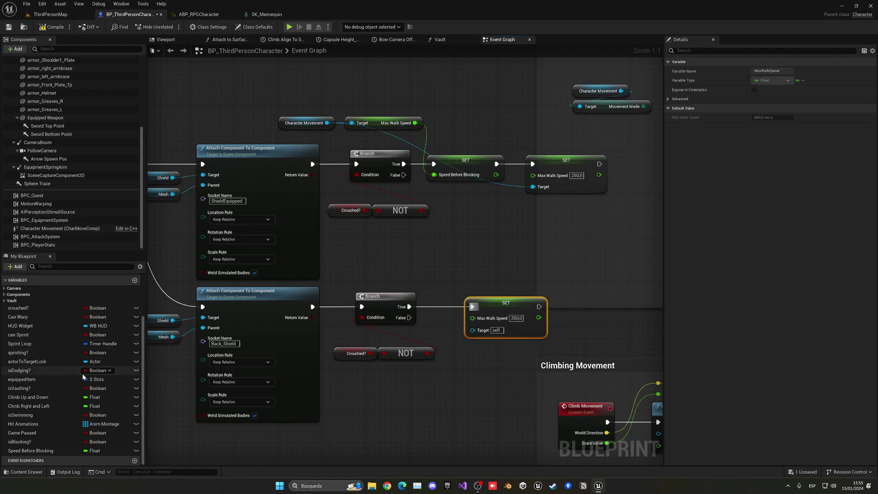
- Feed Speed Before Blocking and the Character Movement target into the duplicated SET Max Walk Speed node and compile the blueprint
drag(41, 451, 449, 361)
drag(475, 322, 474, 321)
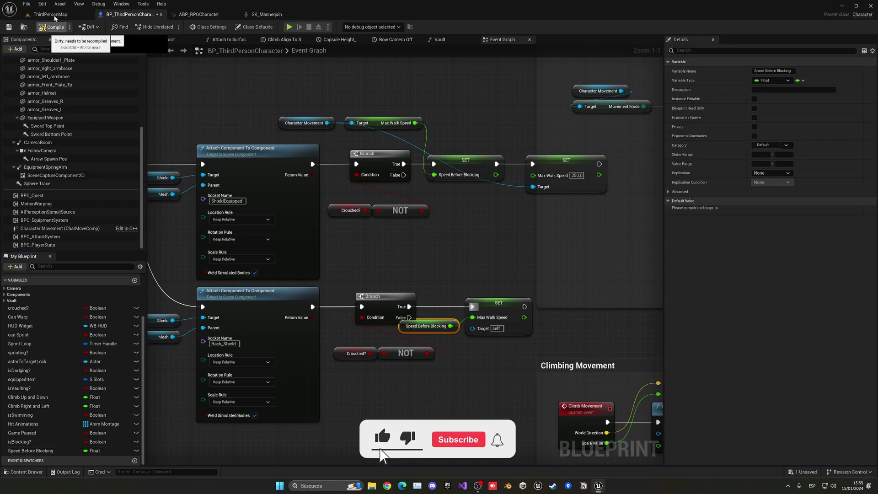
click(53, 27)
right_drag(452, 280, 438, 238)
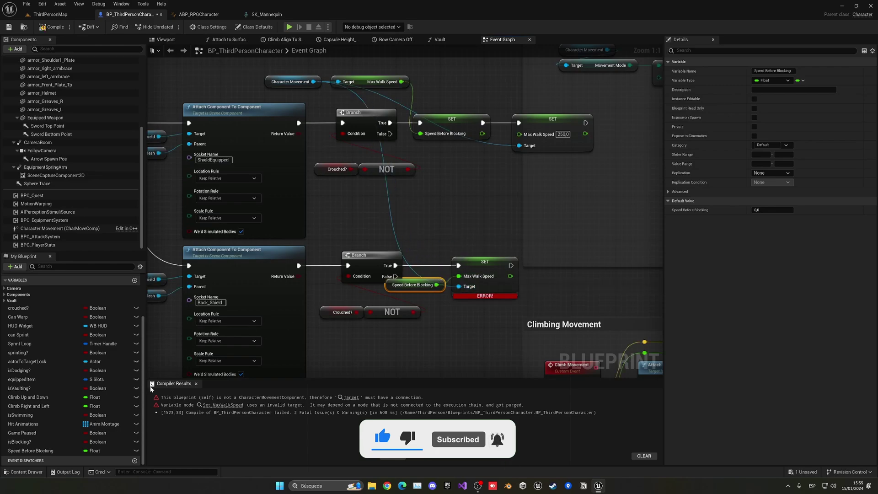
click(196, 383)
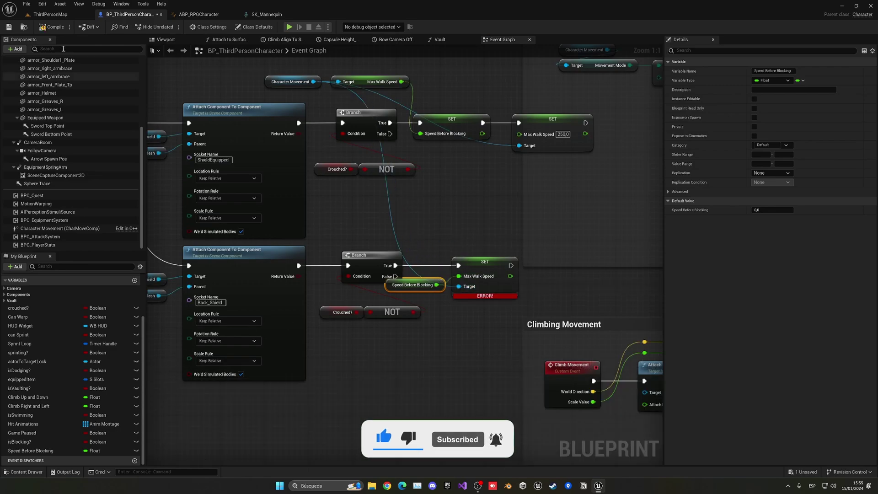
- Start a play session in ThirdPersonMap and run the character through the level
click(61, 16)
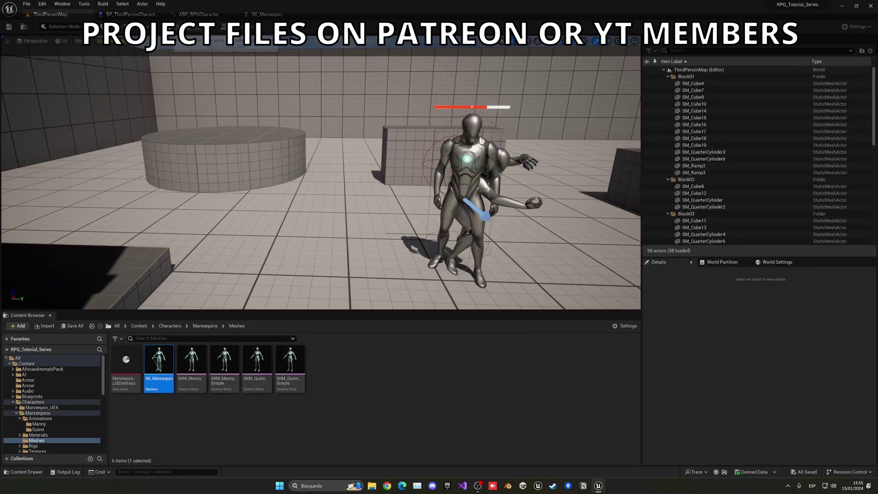
key(w)
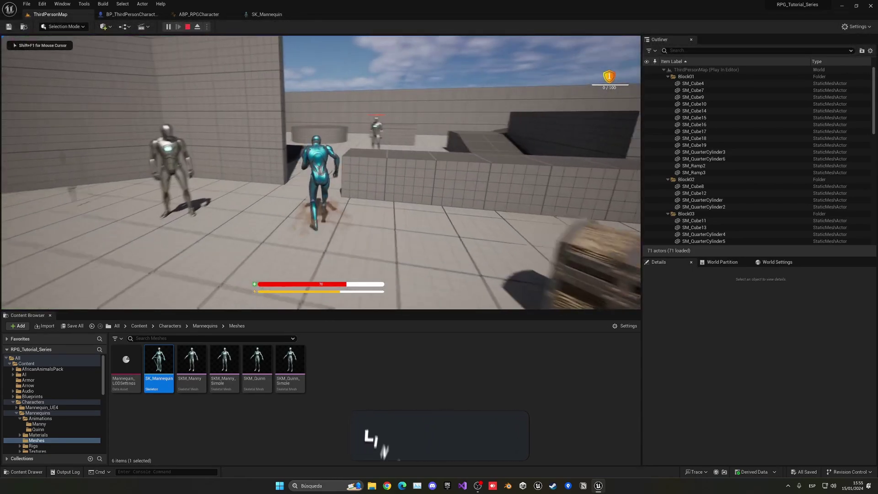
key(w)
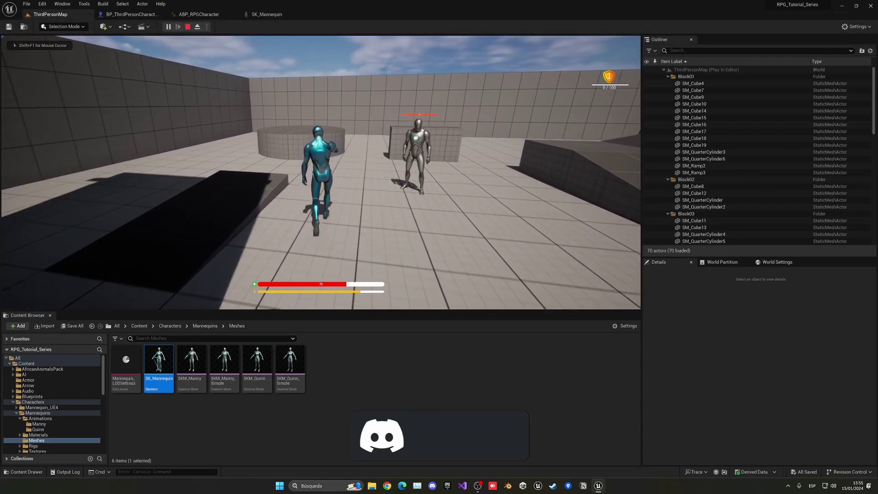
key(w)
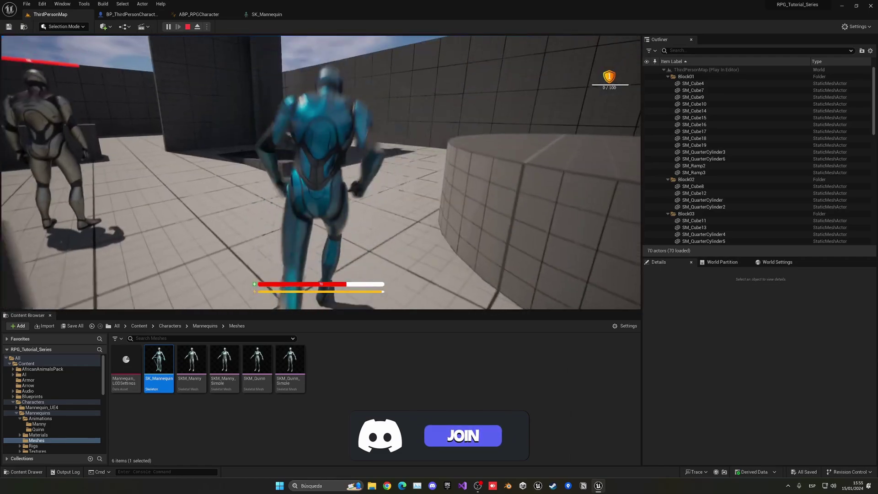
key(w)
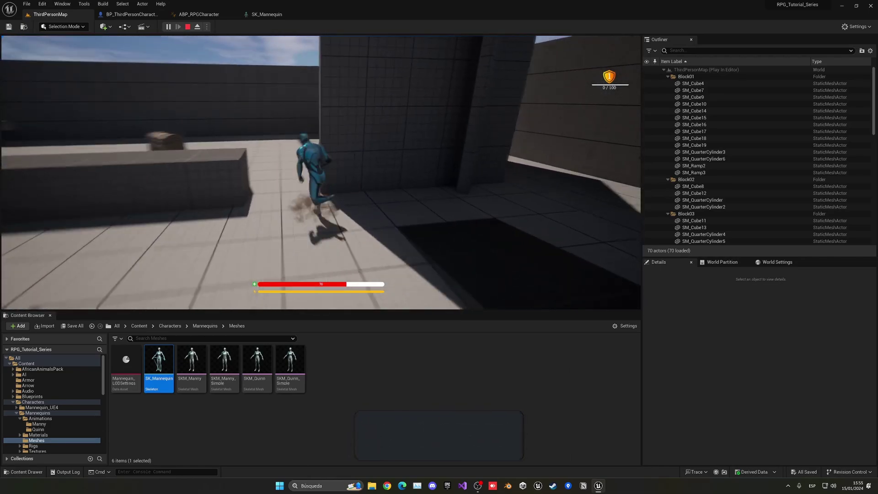
key(w)
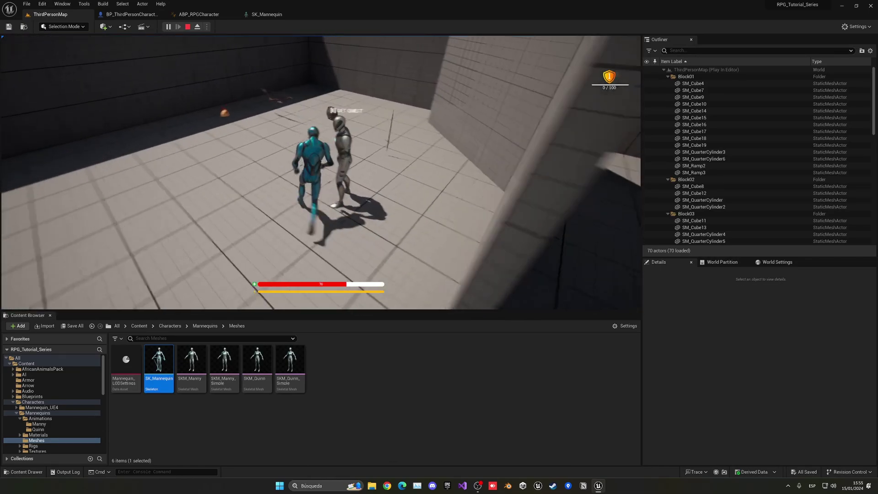
- Equip the shield through the in-game Equipment screen and return to the game
key(i)
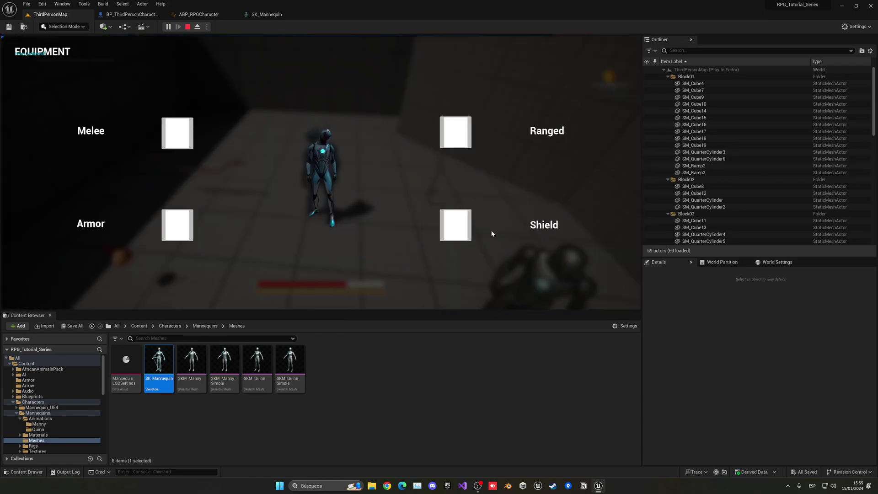
drag(469, 244, 456, 226)
key(i)
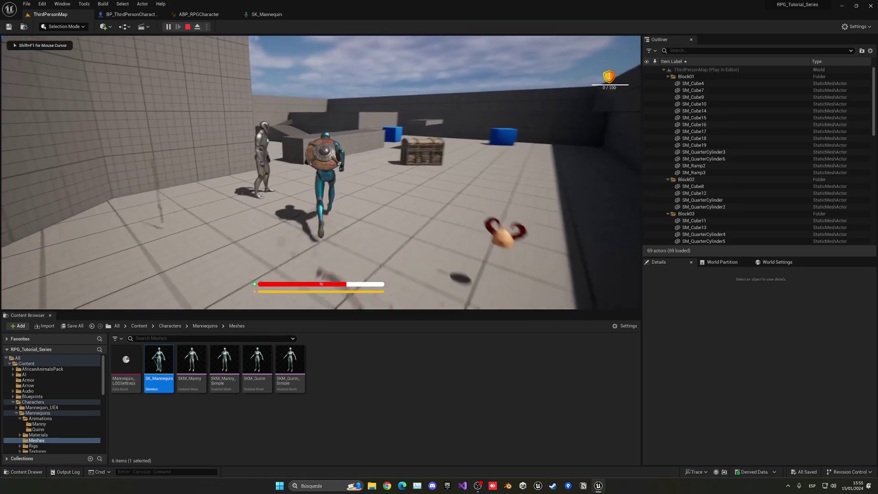
- Test walking around the level with the shield raised and lowered to check the speed change while blocking
key(w)
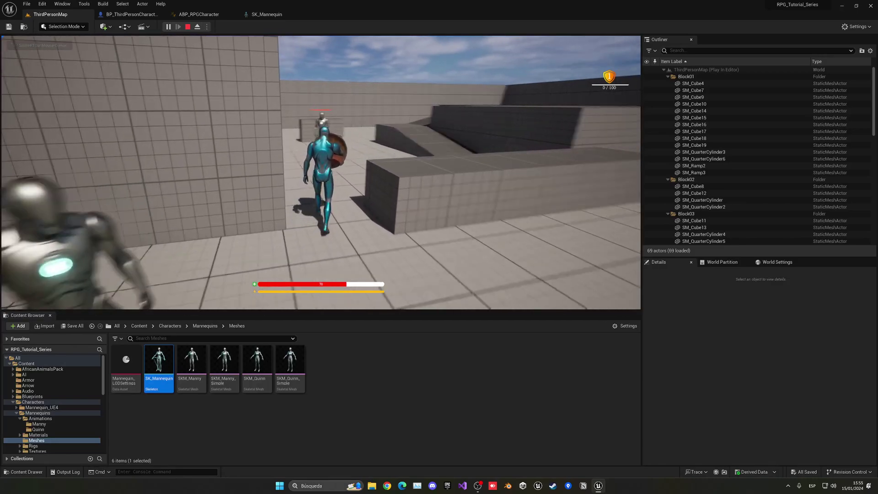
key(w)
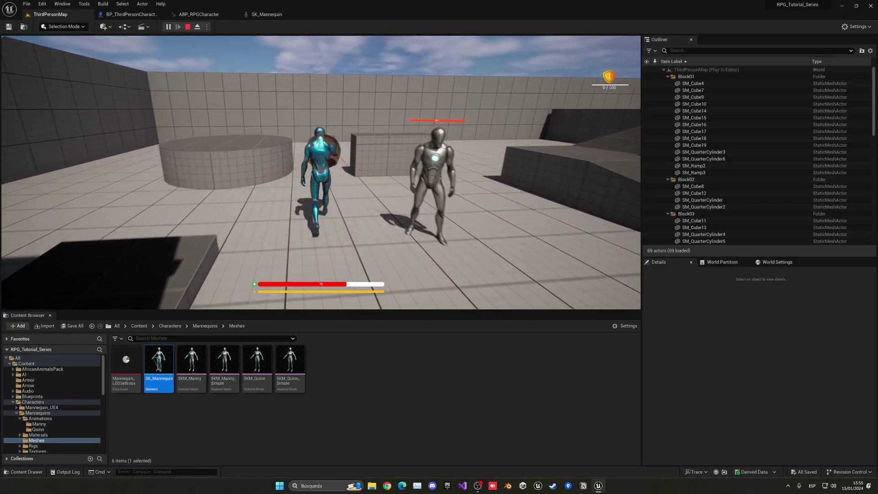
key(w)
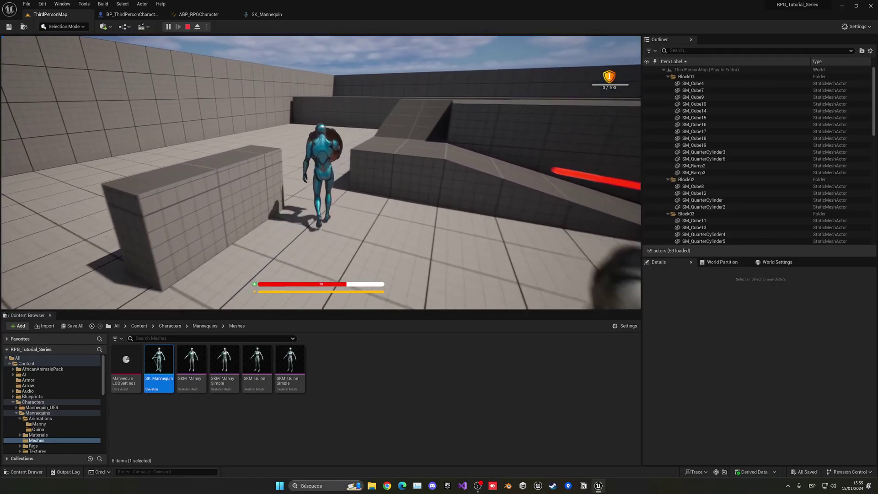
key(w)
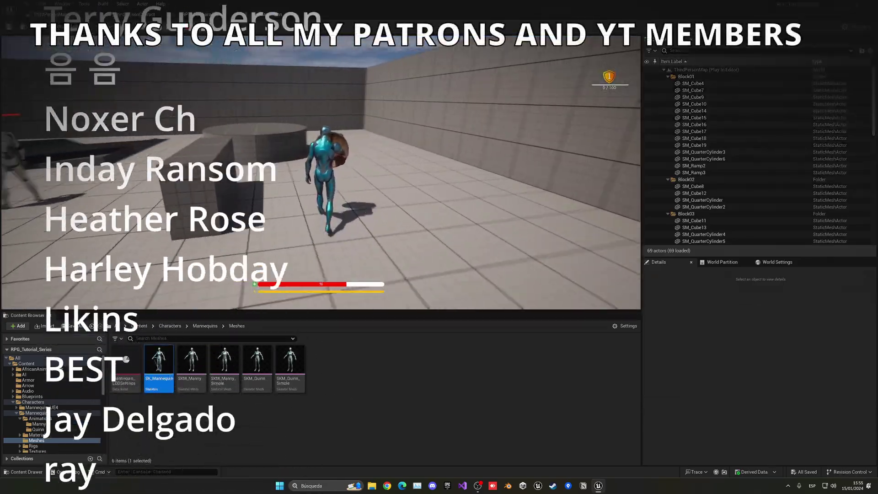
key(w)
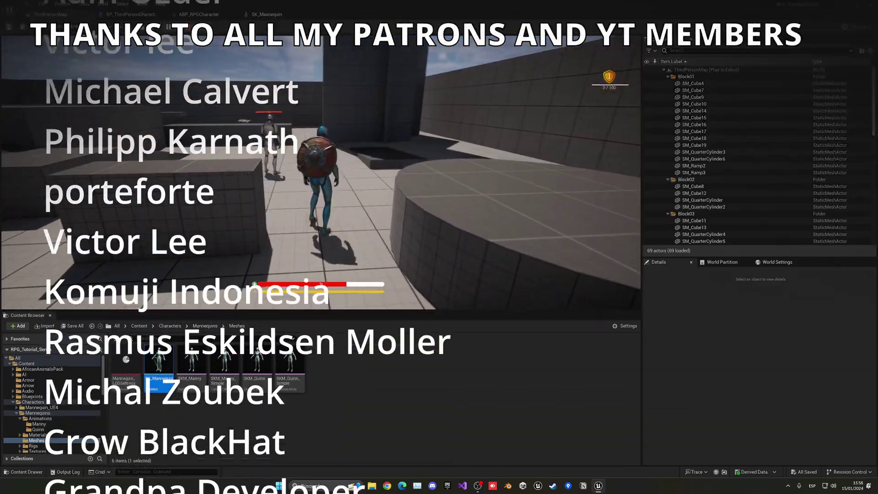
key(w)
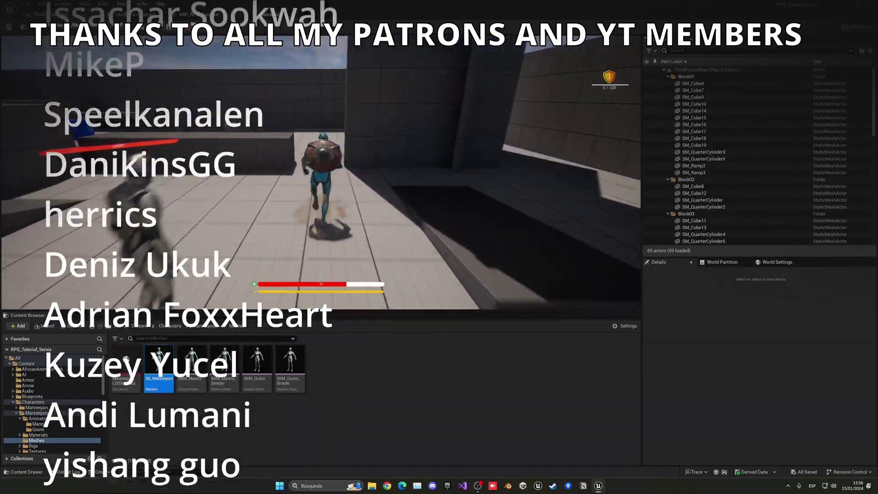
key(w)
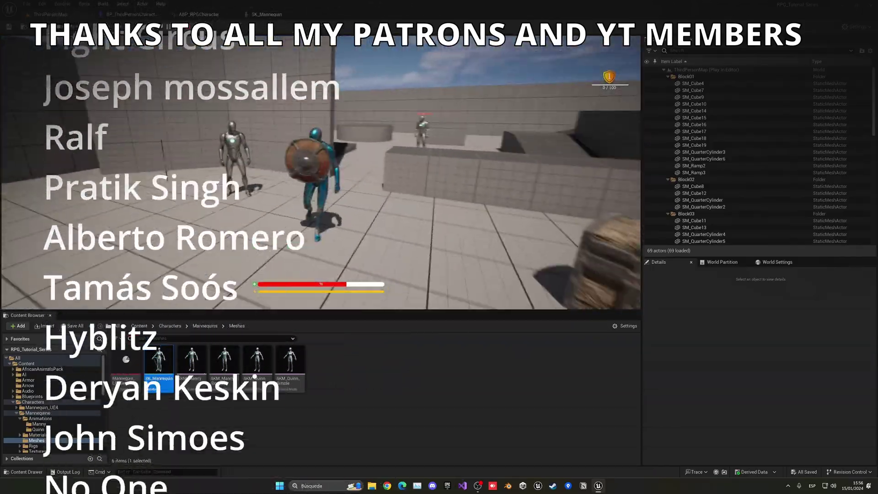
key(w)
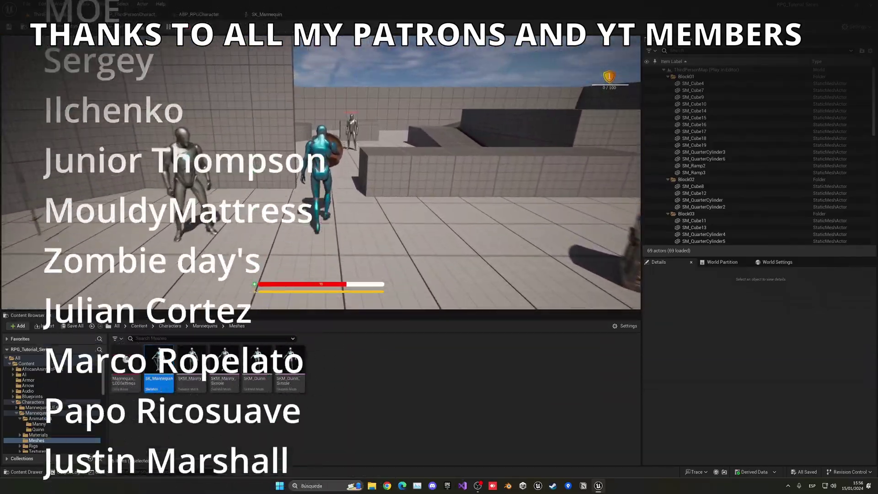
key(w)
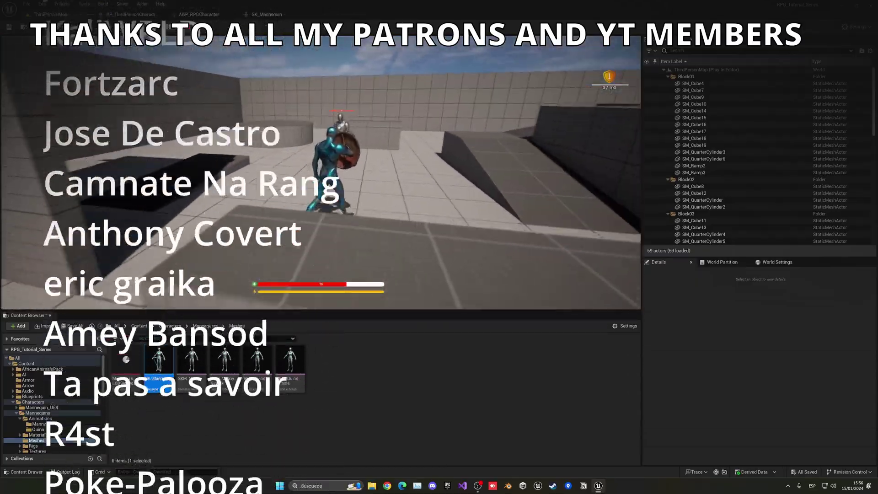
key(w)
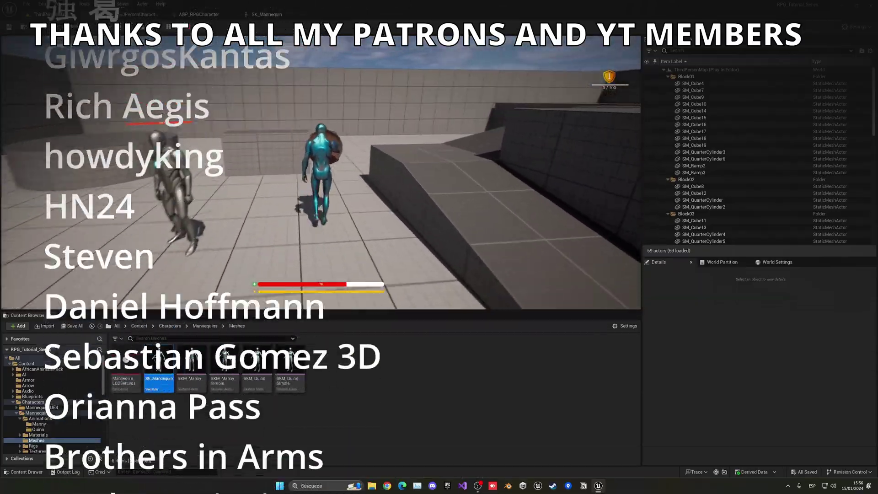
key(w)
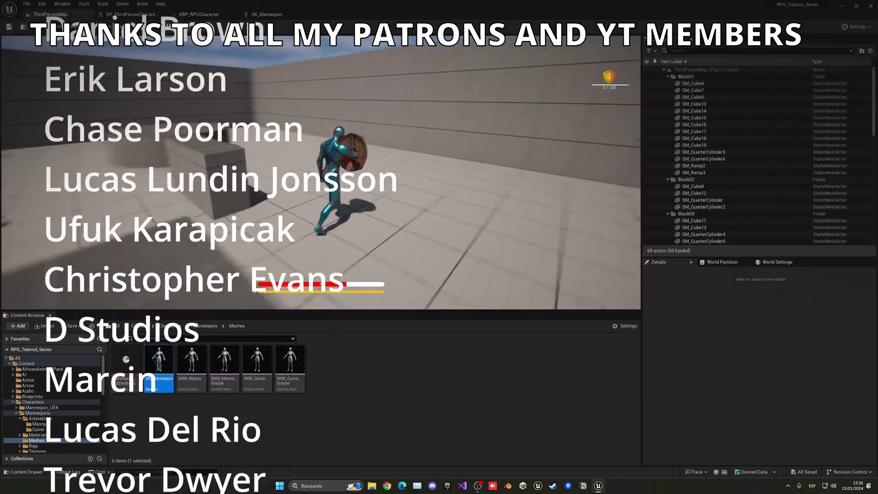
key(w)
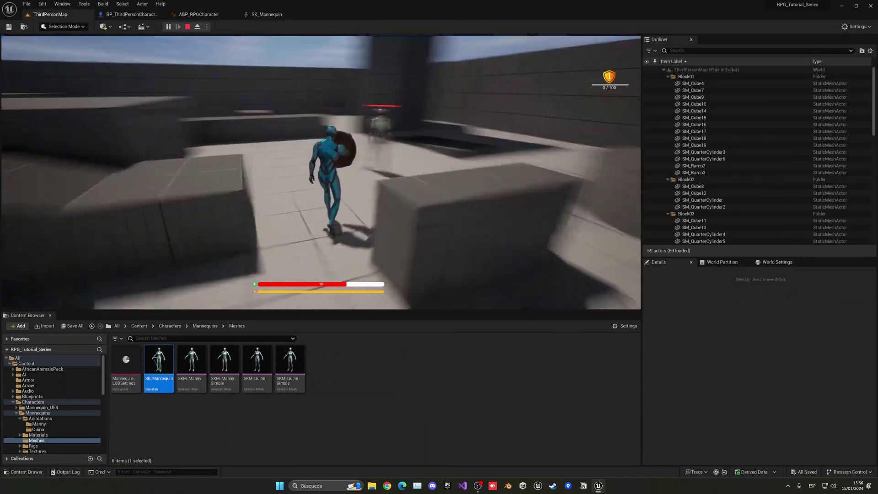
key(w)
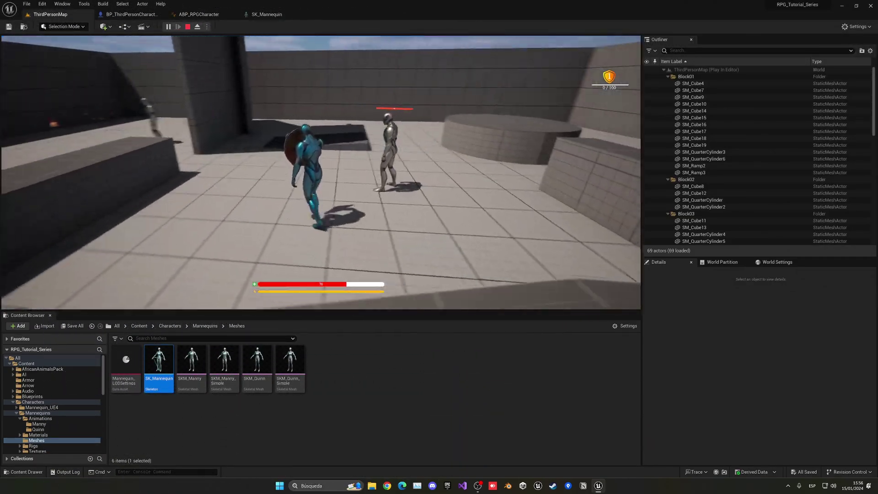
key(w)
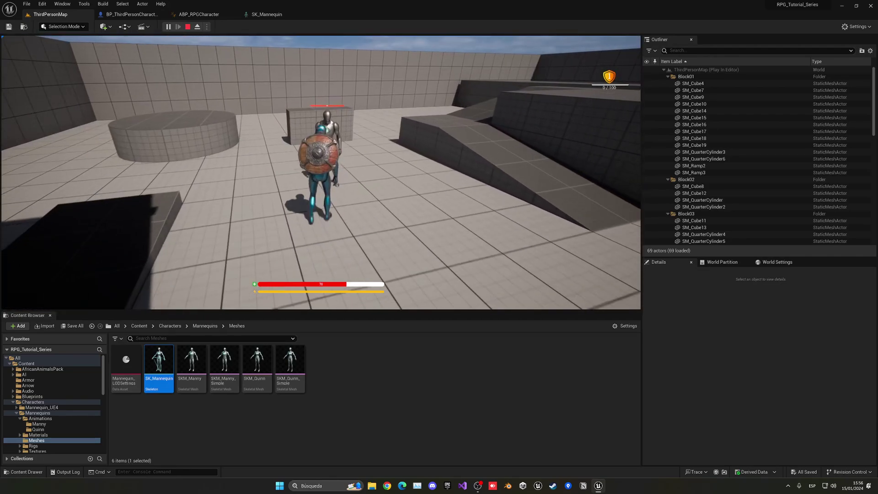